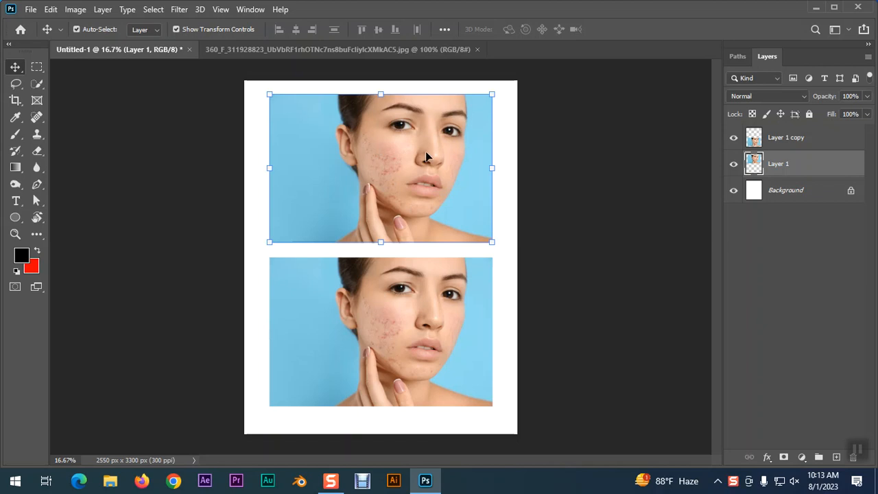
Step: Convert the lower photo's layer, Layer 1 copy, to a smart object and deselect it
click(361, 286)
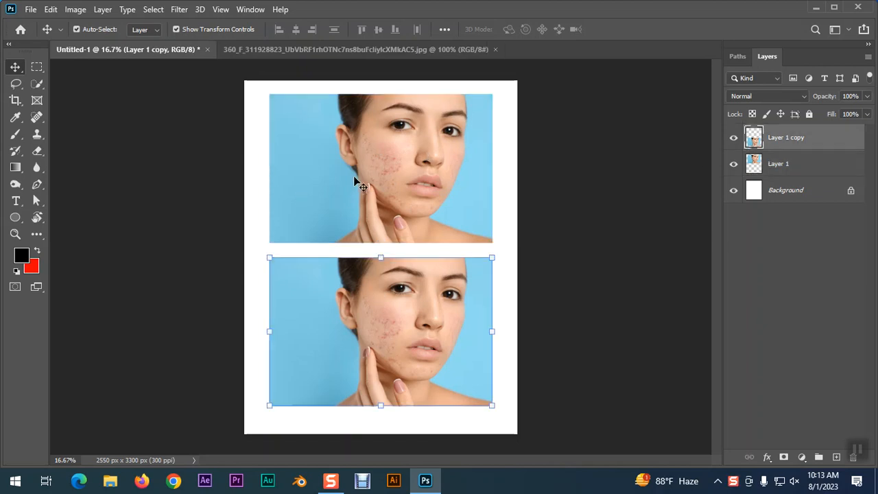
right_click(780, 141)
click(851, 138)
right_click(785, 140)
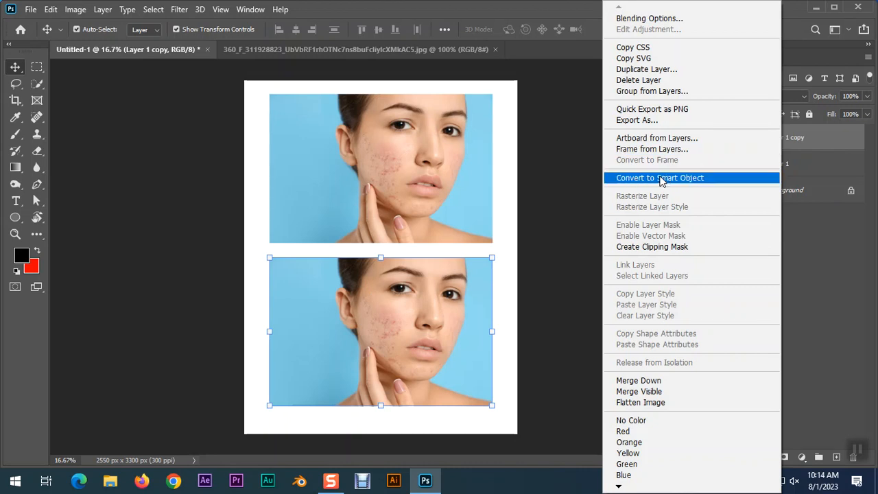
click(662, 180)
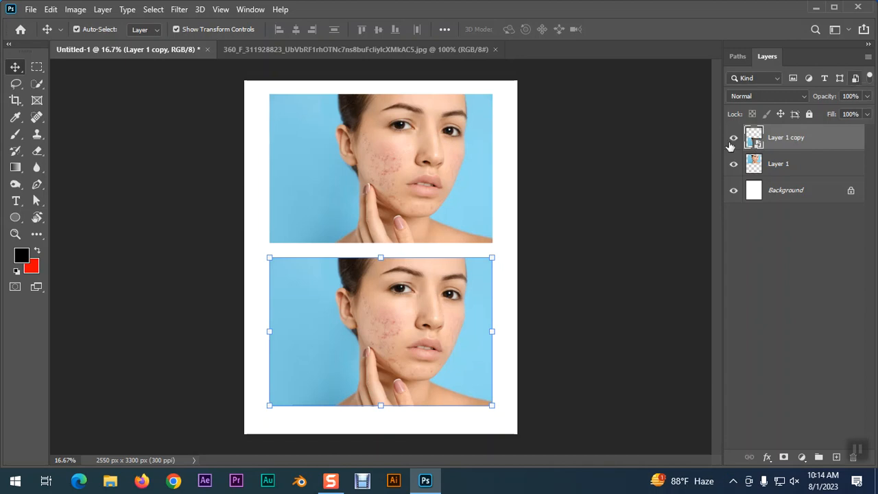
click(519, 220)
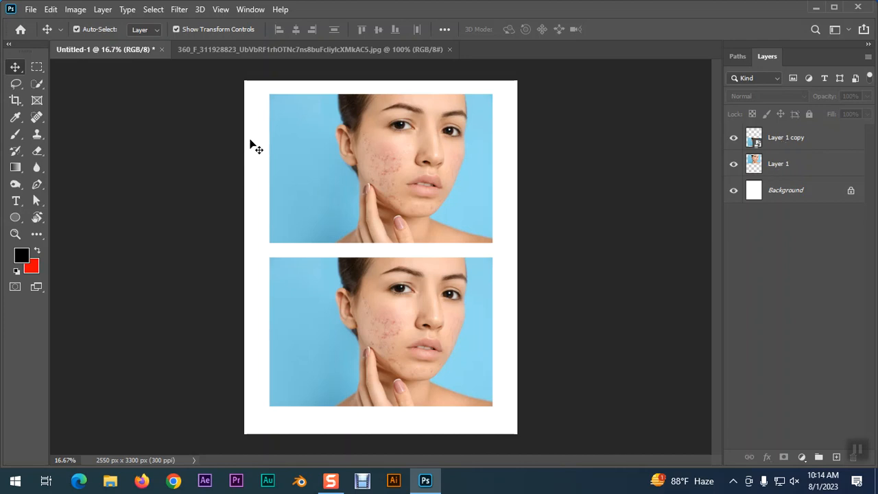
Step: Select both photos together and scale them down to about 5.43% around their shared centre
drag(249, 145, 506, 359)
key(ctrl+plus)
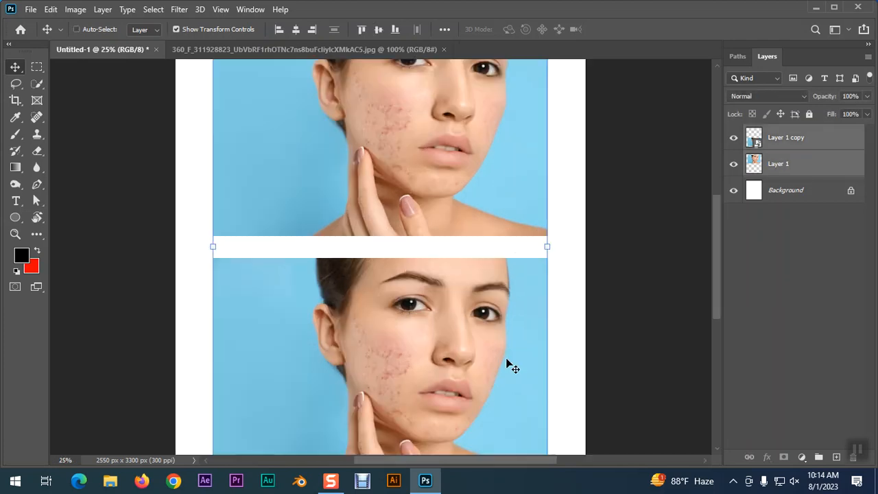
key(ctrl+minus)
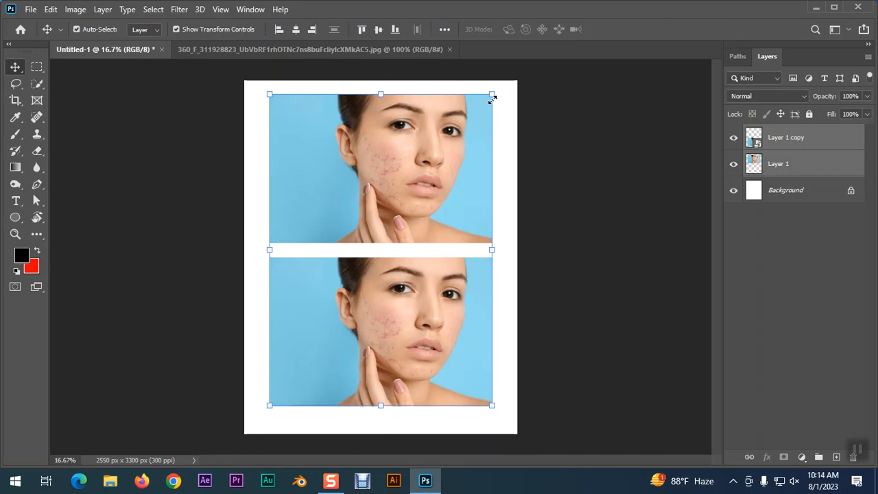
drag(492, 93, 395, 247)
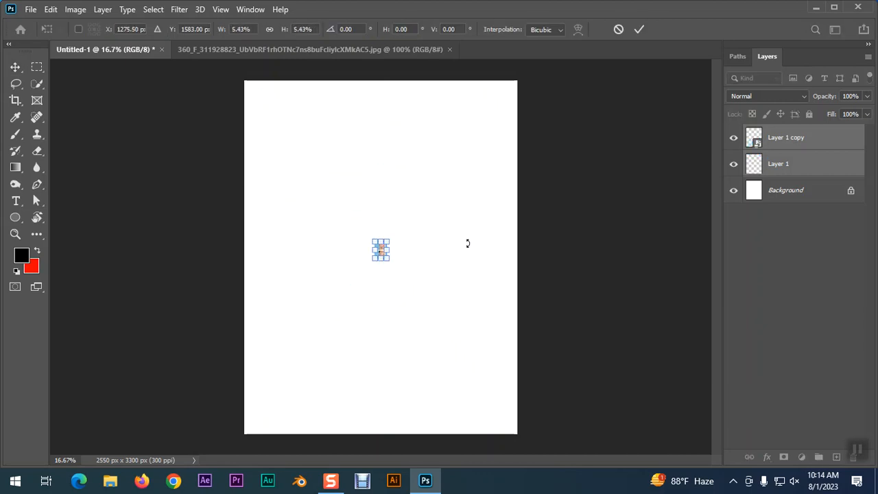
key(Return)
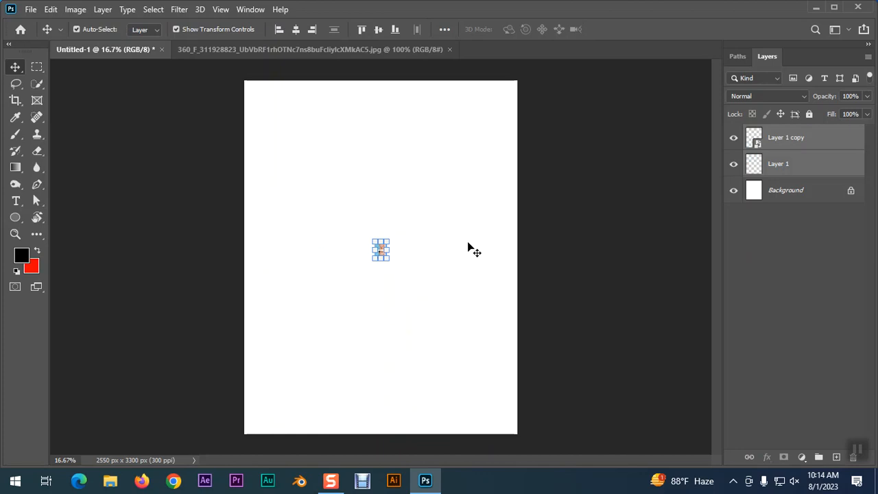
Step: Scale both shrunken photos back up together to about 1888% so they fill the page, and deselect them
drag(389, 258, 531, 386)
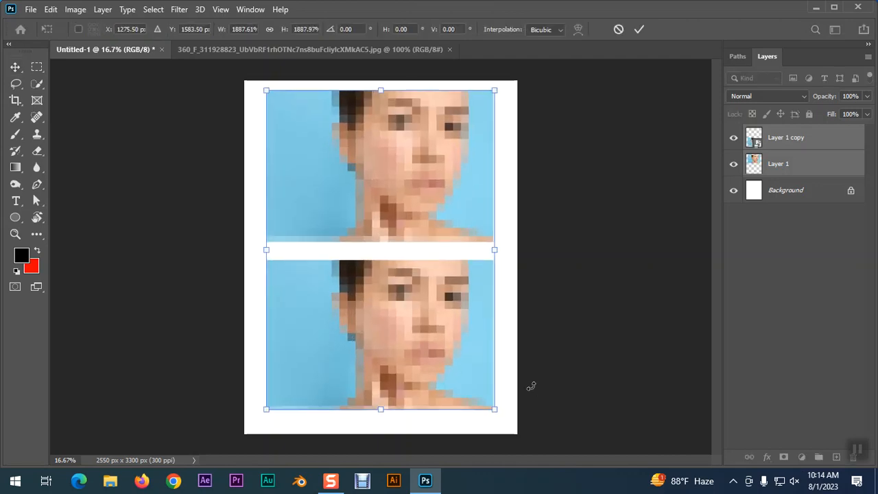
key(Return)
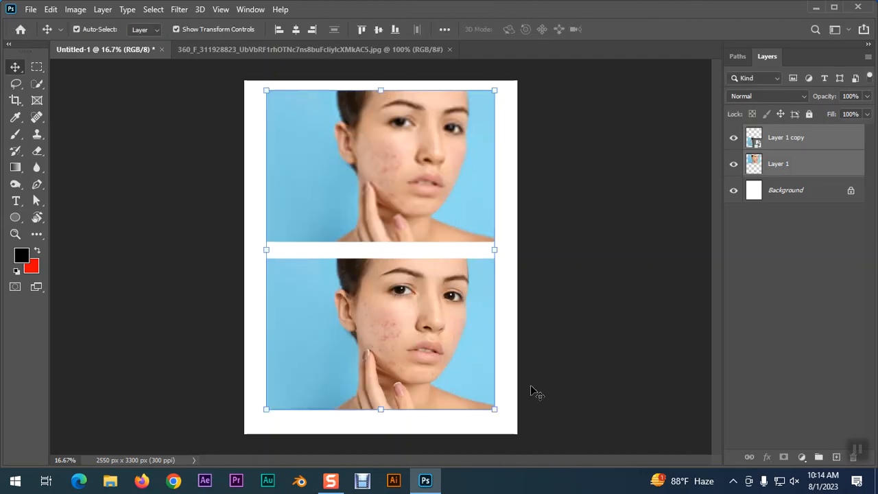
click(602, 334)
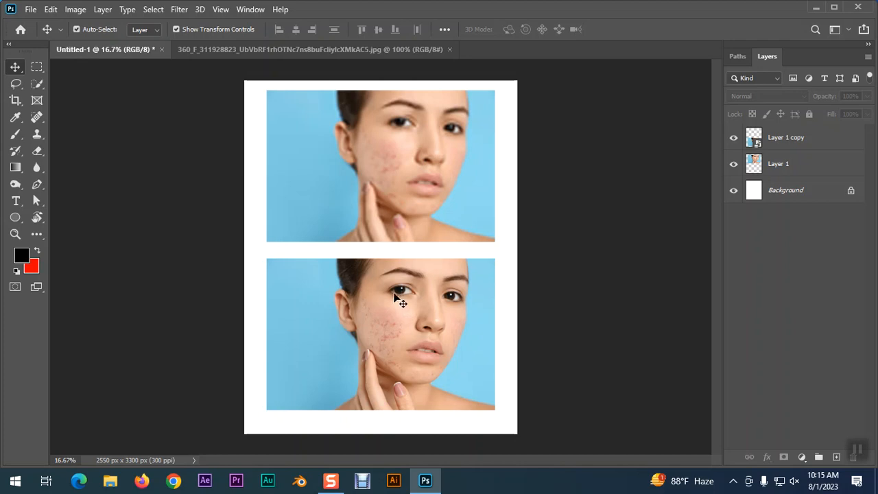
Step: Select the upper and lower photos in turn to compare the regular layer with the smart object
click(398, 176)
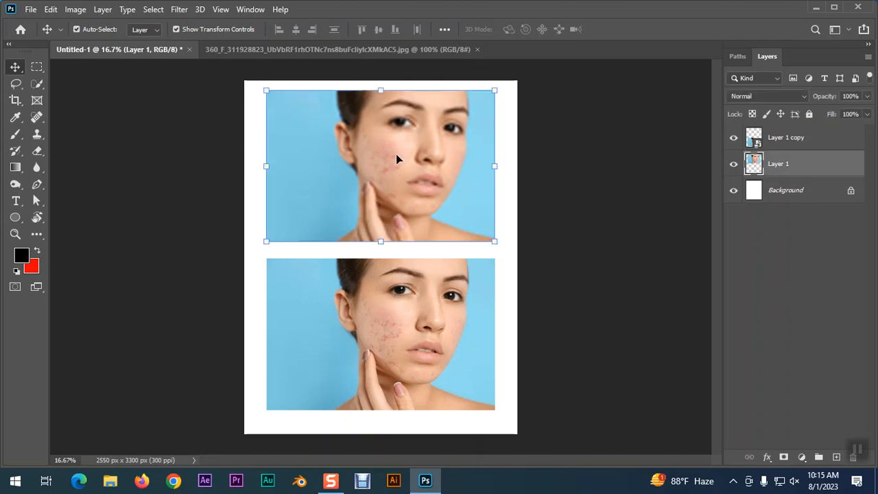
click(368, 385)
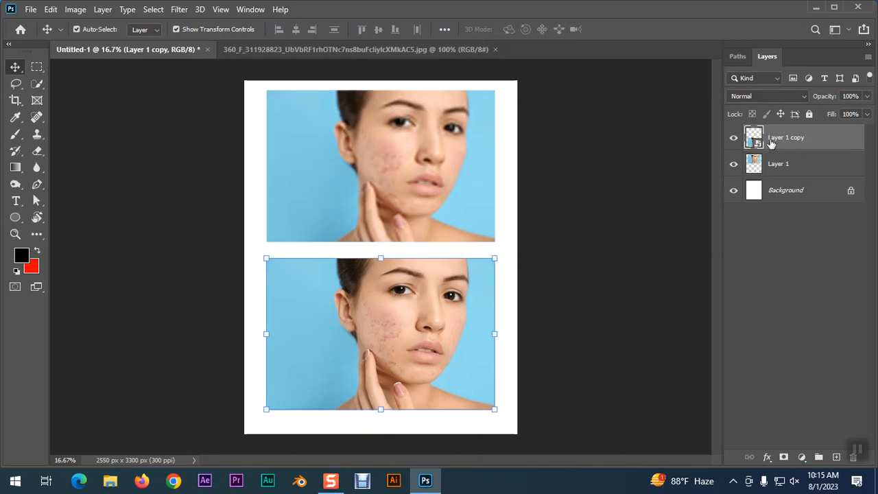
click(426, 167)
click(376, 310)
Step: Switch to the Windows desktop, move the Desktop folder to an empty area and view its contents
click(817, 7)
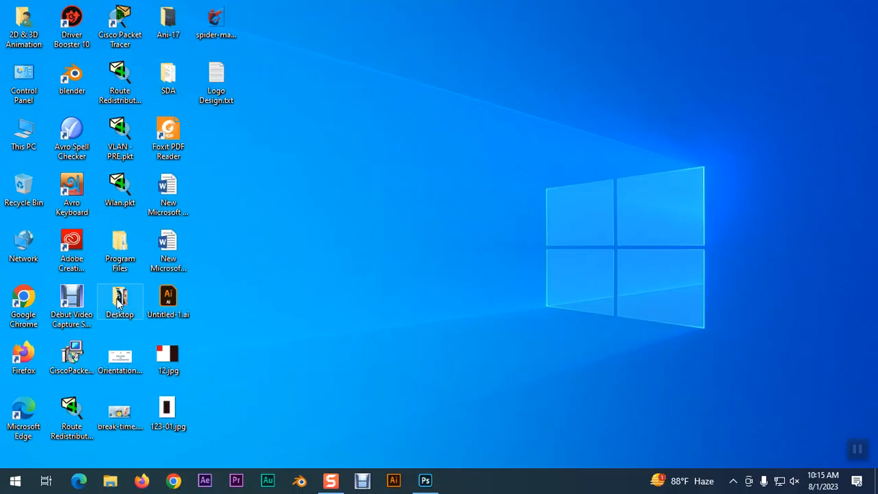
drag(118, 304, 415, 142)
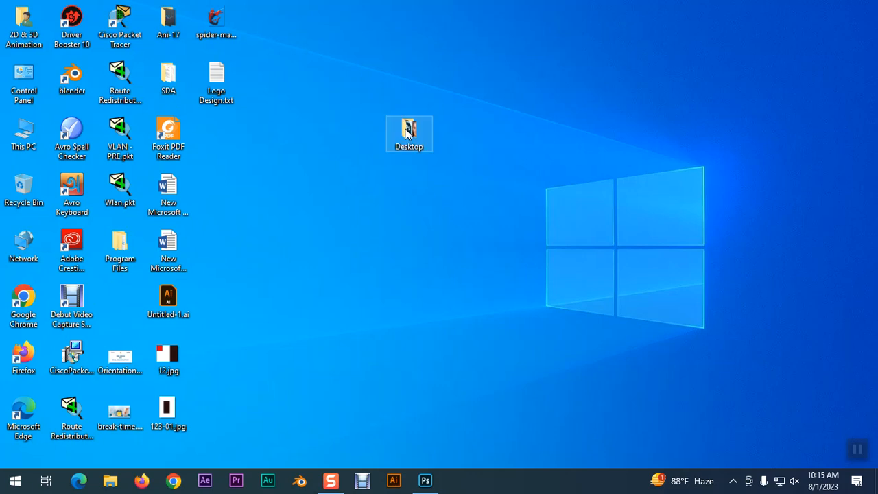
double_click(407, 134)
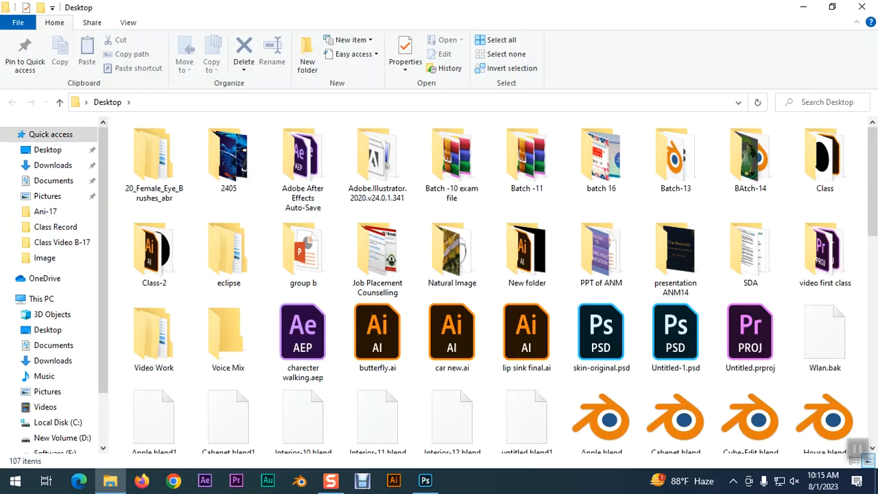
click(862, 7)
Step: Rename the Desktop folder as xyz and view its contents
right_click(408, 144)
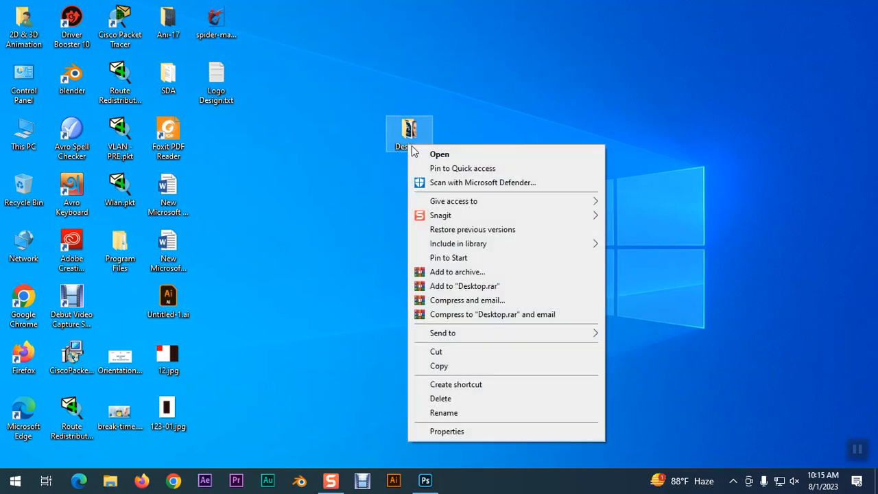
click(443, 413)
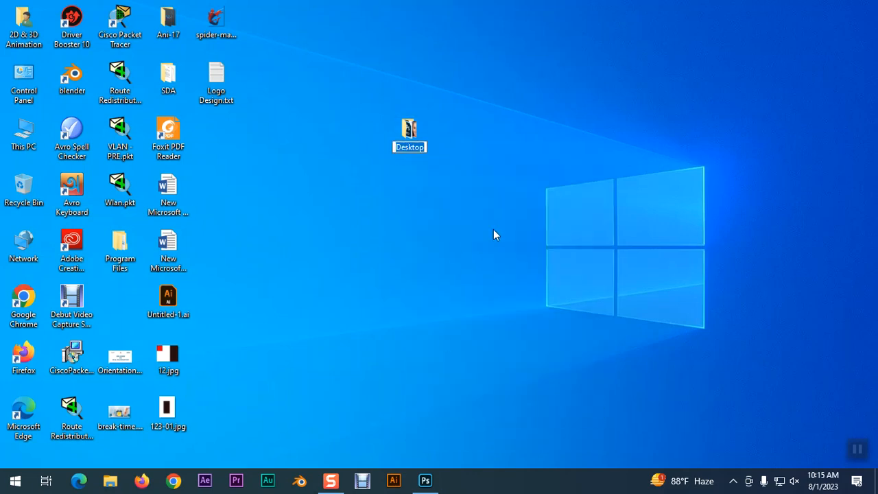
text(xyz)
key(Return)
double_click(410, 133)
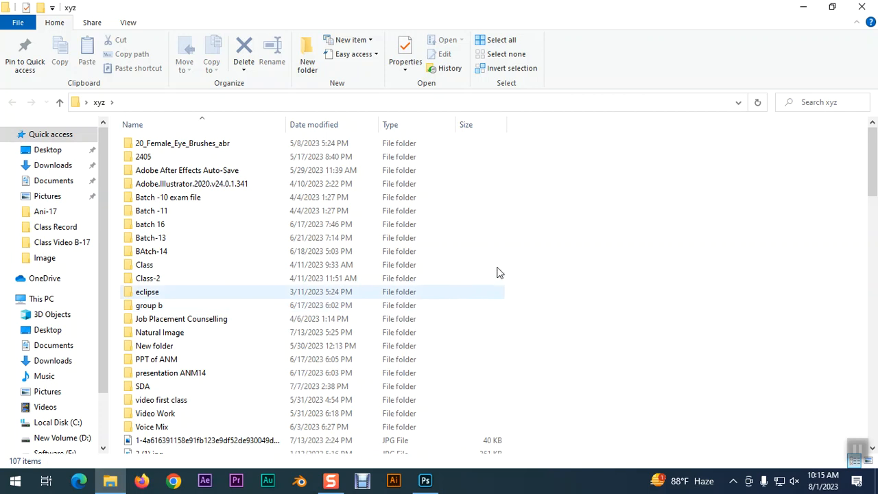
click(861, 6)
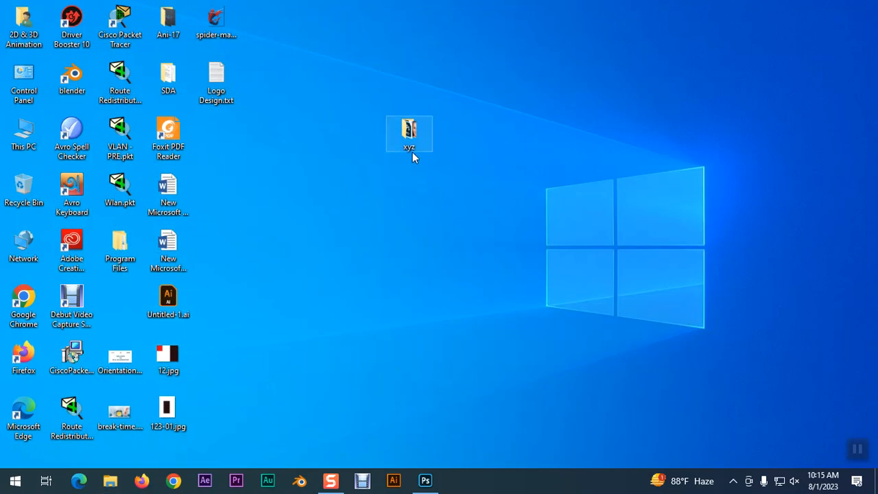
Step: Rename the xyz folder as Desktop and move it back to its original place among the icons
right_click(412, 152)
click(480, 421)
text(Desktop)
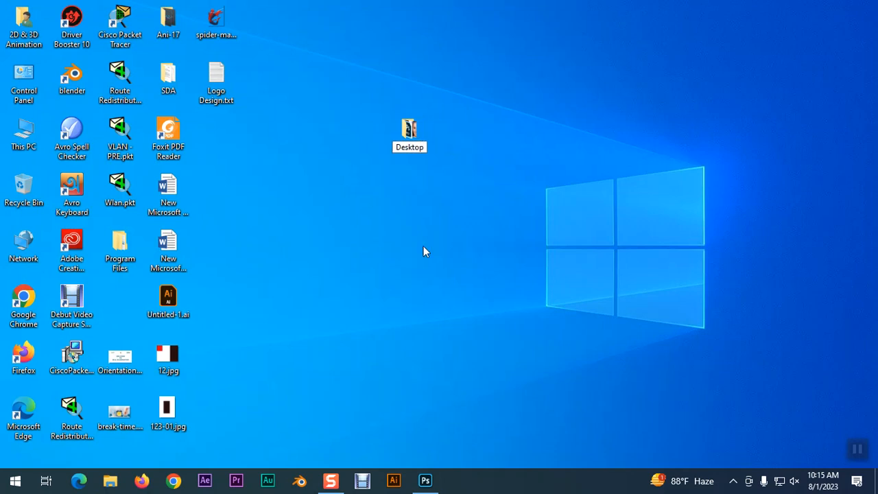
drag(409, 132, 118, 295)
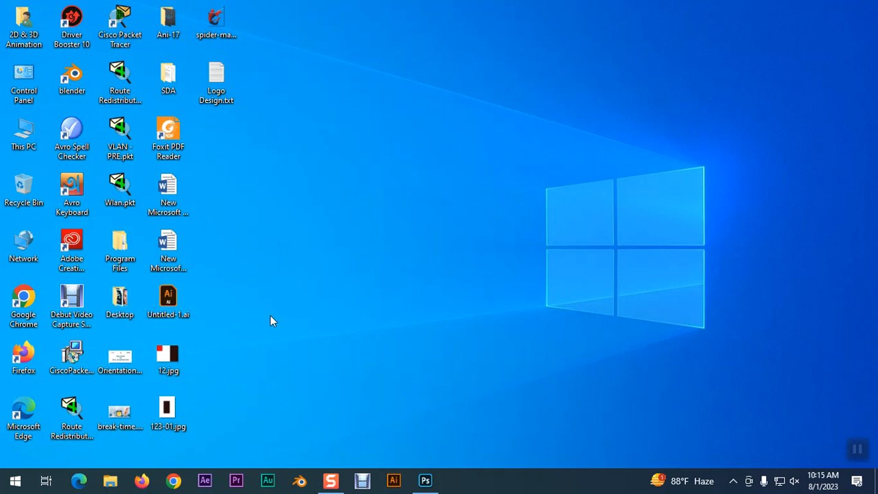
Step: Switch to Photoshop and create a new print document from the Letter preset, 8.5 x 11 in at 300 ppi
click(425, 480)
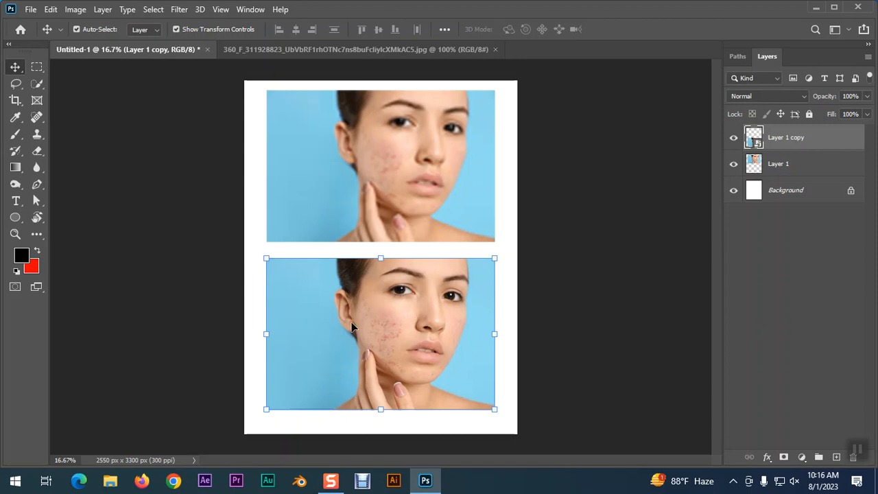
click(31, 9)
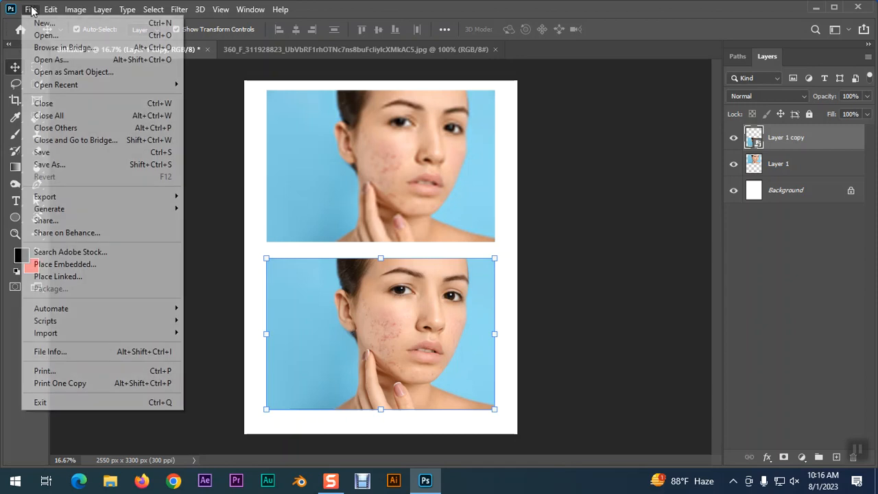
click(37, 25)
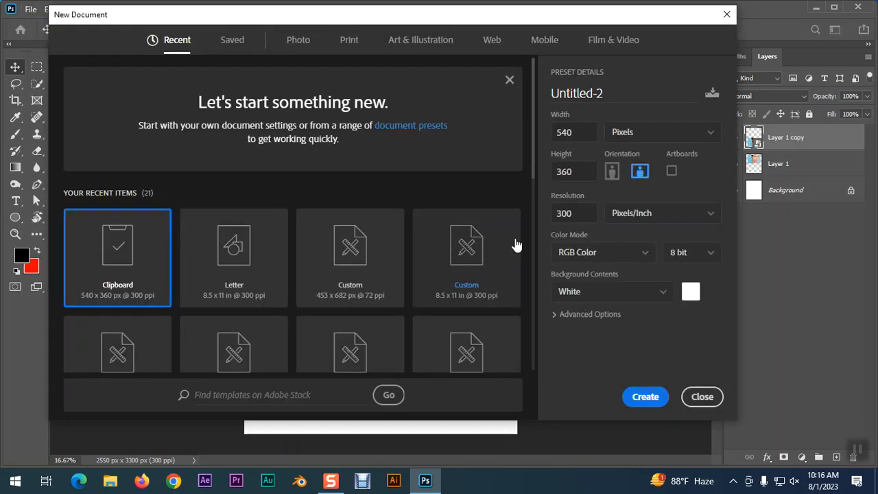
click(349, 42)
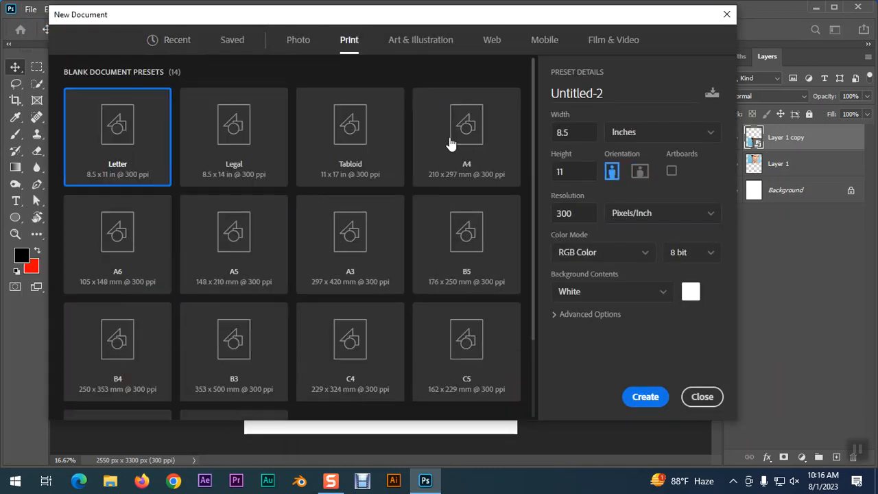
click(645, 396)
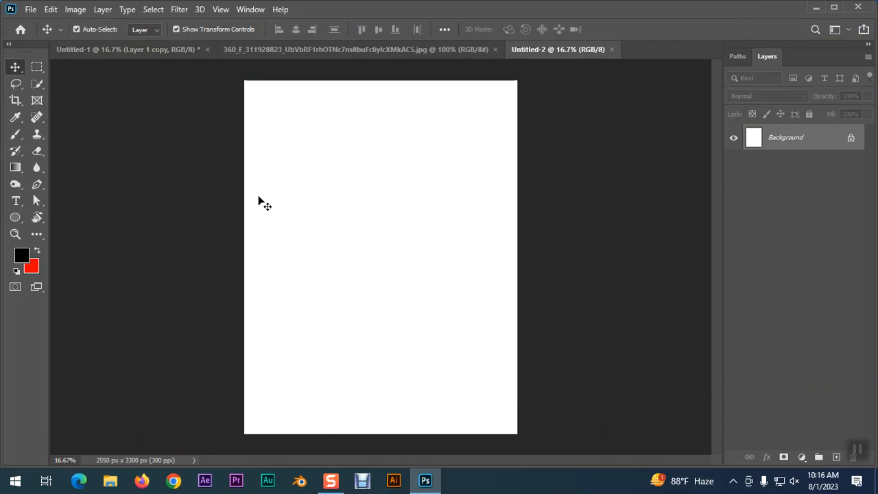
Step: Draw a black-filled rectangle about 1728 px wide and 2226 px high in the middle of the page
click(15, 217)
right_click(10, 218)
click(66, 218)
drag(289, 155, 473, 392)
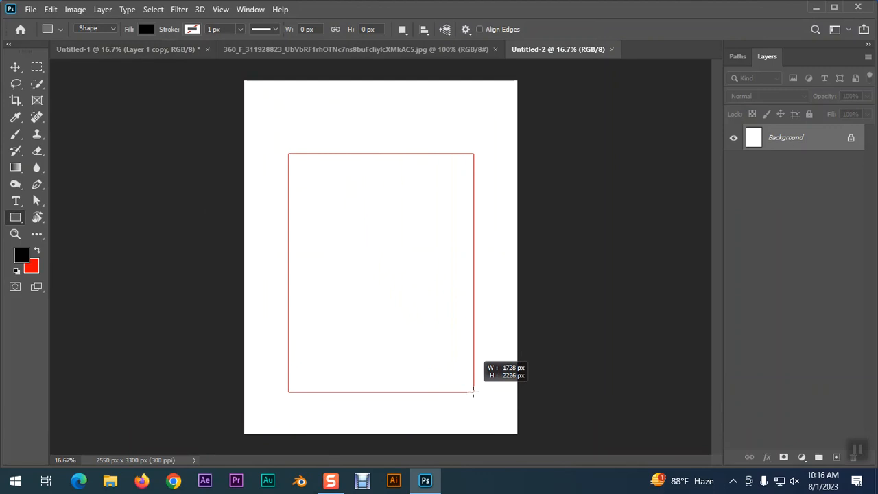
click(15, 66)
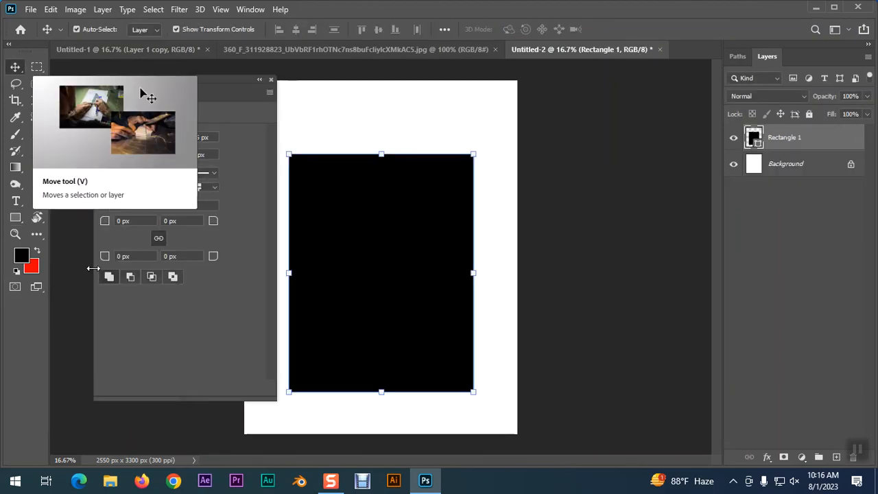
click(272, 80)
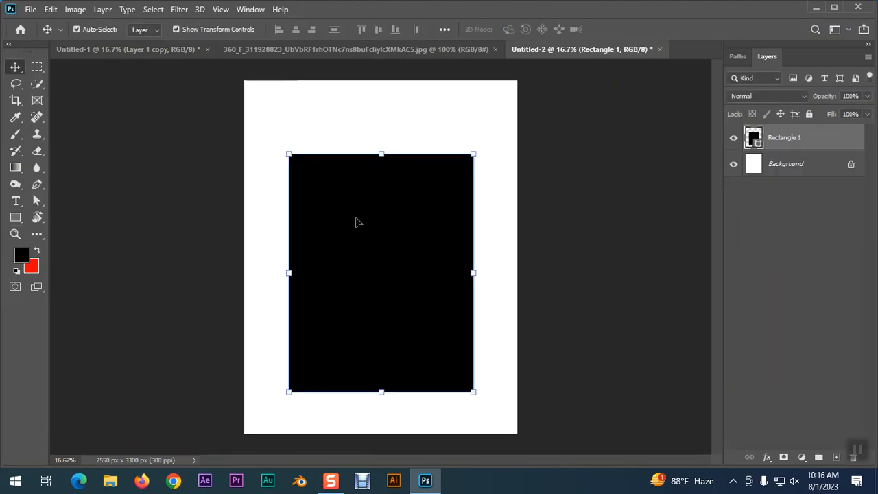
Step: Convert the Rectangle 1 layer to a smart object and move the rectangle slightly up the page
right_click(789, 139)
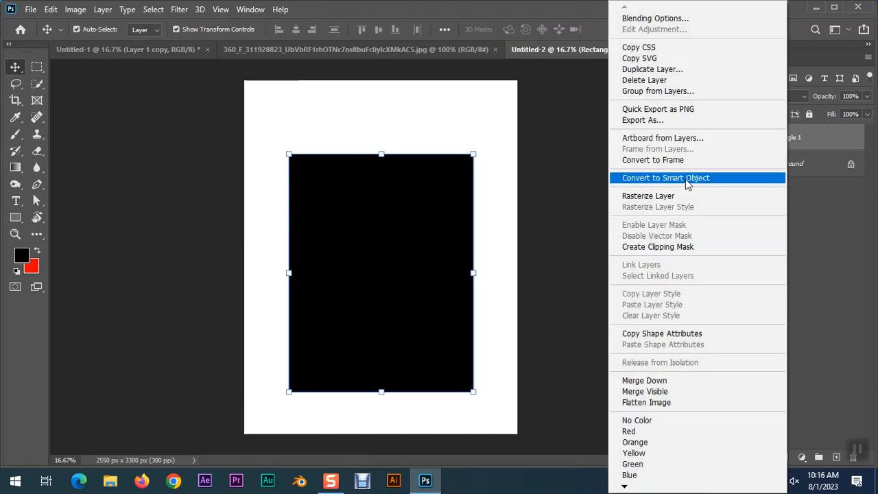
click(687, 184)
mouse_move(435, 230)
mouse_down()
mouse_move(444, 215)
mouse_move(434, 215)
mouse_up()
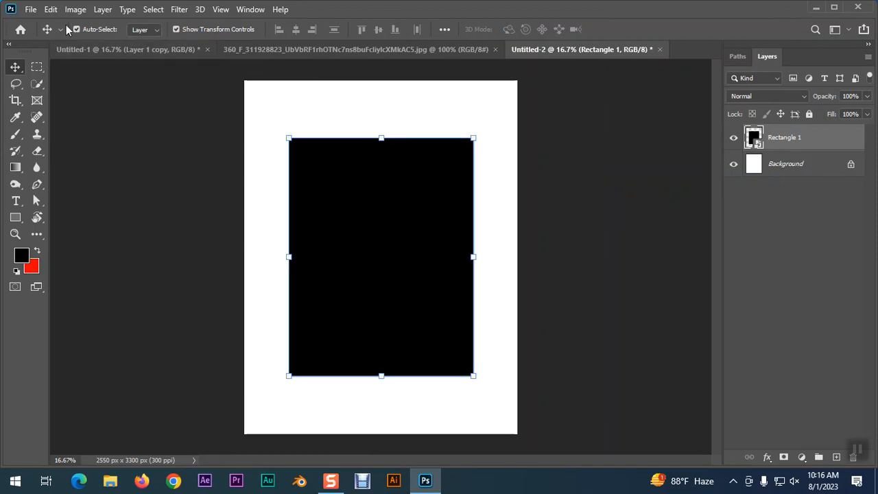
Step: Distort the black rectangle into a slanted parallelogram by shifting its upper edge right and its lower edge left, and apply the transform
click(51, 10)
mouse_move(103, 300)
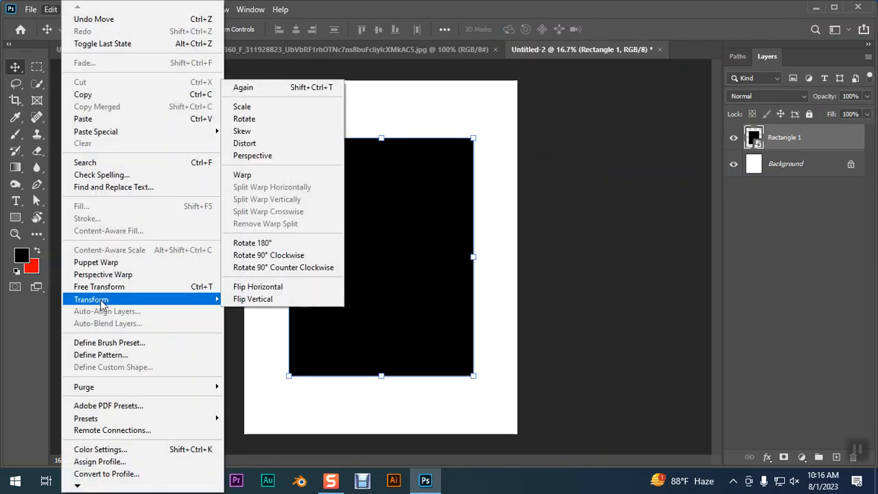
click(247, 144)
drag(381, 139, 398, 140)
drag(385, 378, 360, 378)
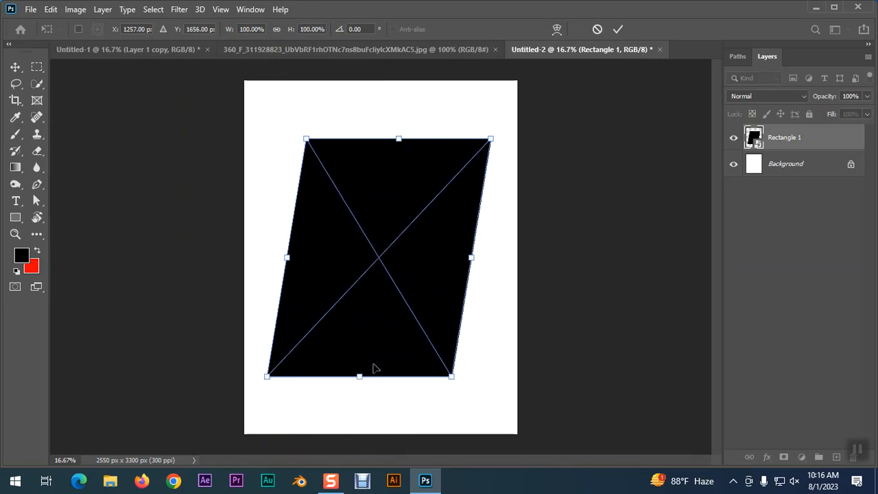
click(614, 31)
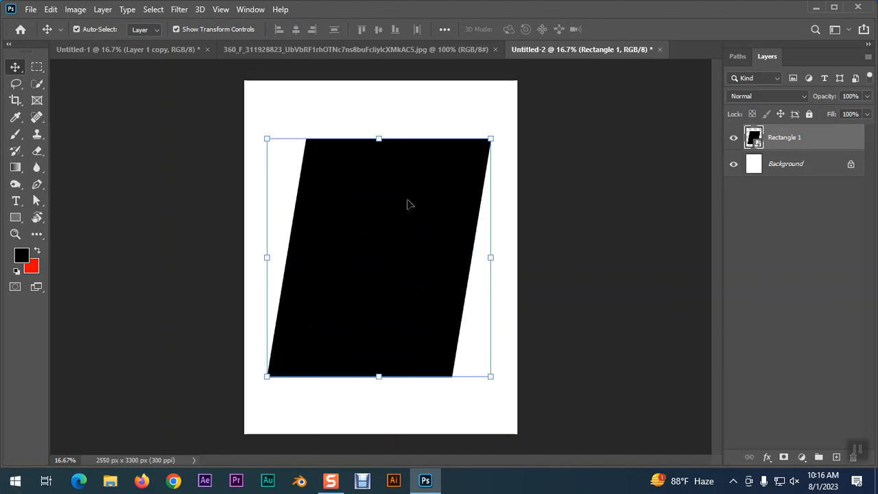
Step: Open the contents of the Rectangle 1 smart object, and return to the Untitled-2 document
double_click(759, 142)
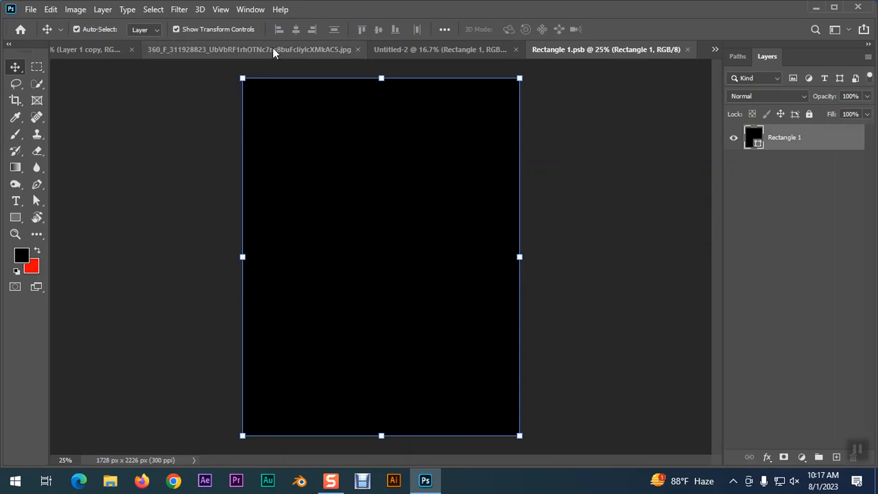
click(396, 46)
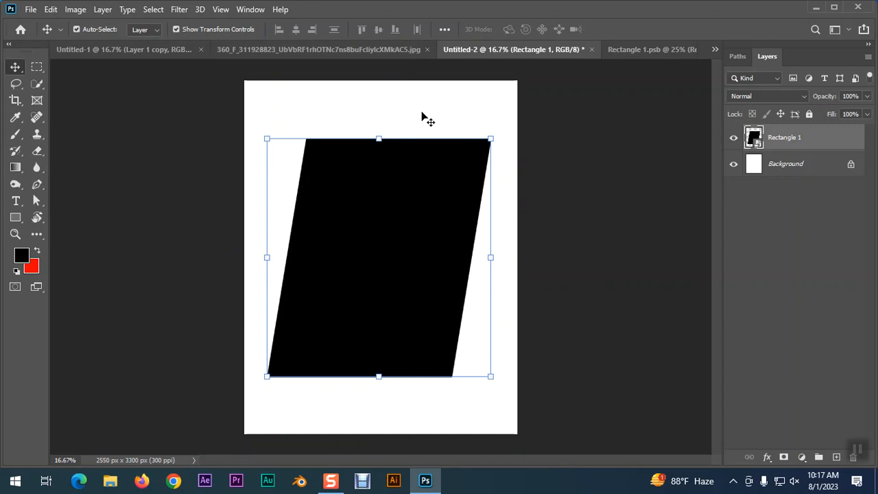
Step: Hide the Rectangle 1 layer and draw a black rectangle about 1644 px wide and 1728 px high above the background
click(774, 162)
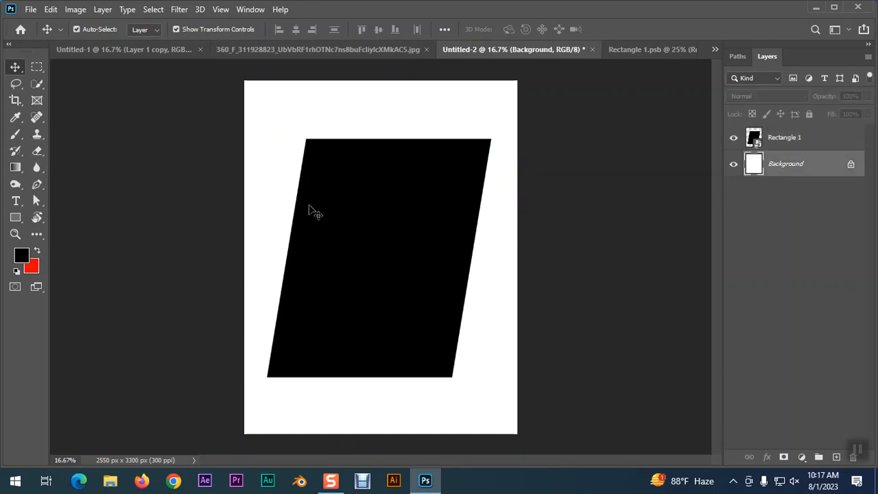
click(734, 140)
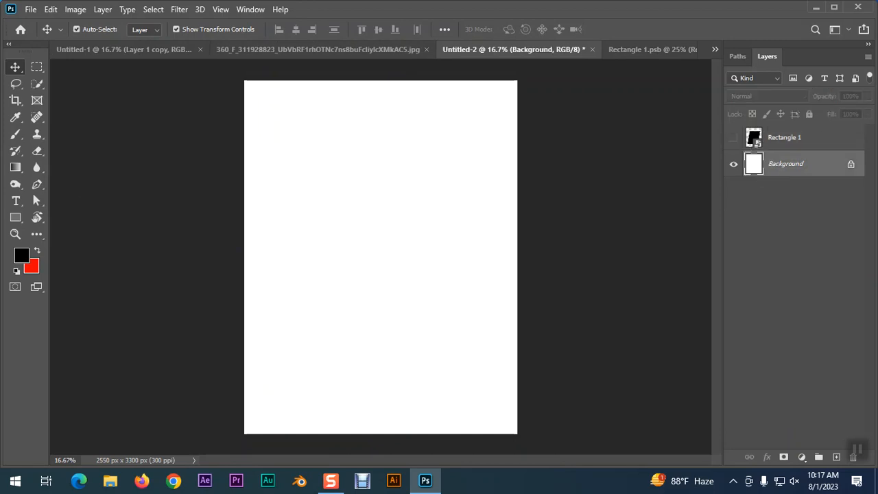
click(15, 217)
mouse_move(276, 155)
mouse_down()
mouse_move(304, 172)
mouse_move(451, 341)
mouse_up()
click(15, 64)
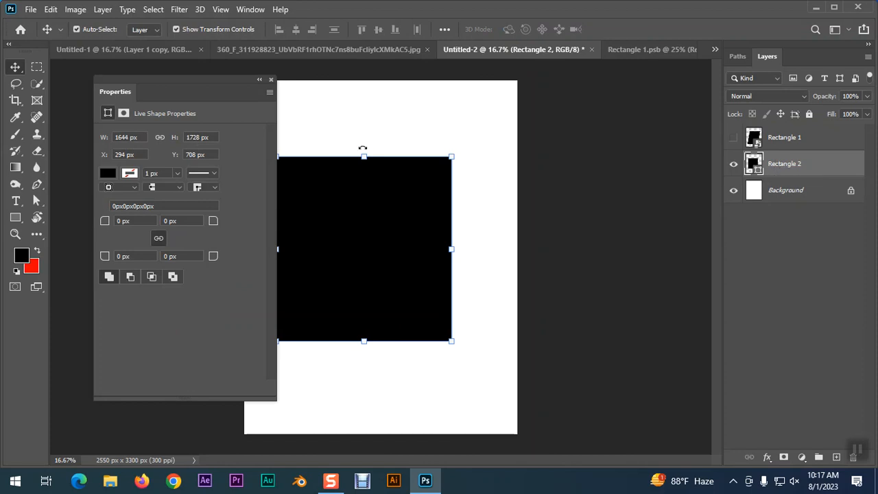
click(272, 80)
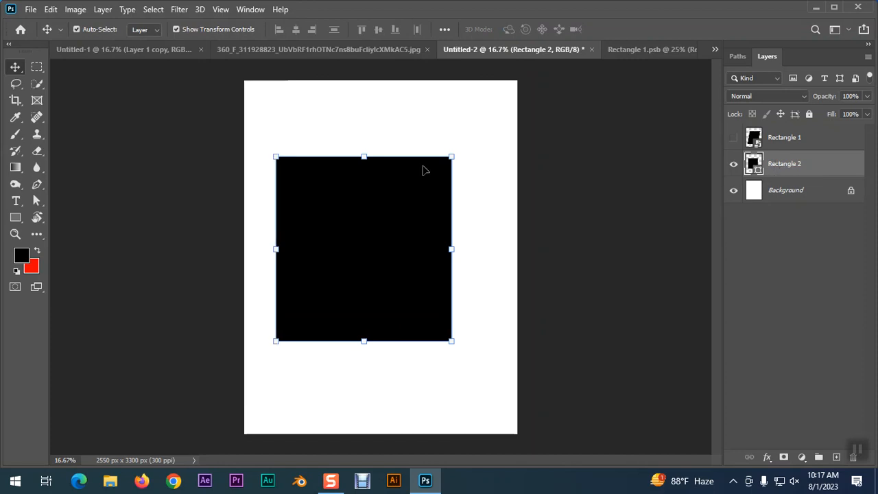
Step: Delete the newly drawn Rectangle 2 layer and show the Rectangle 1 layer again
key(Delete)
click(776, 142)
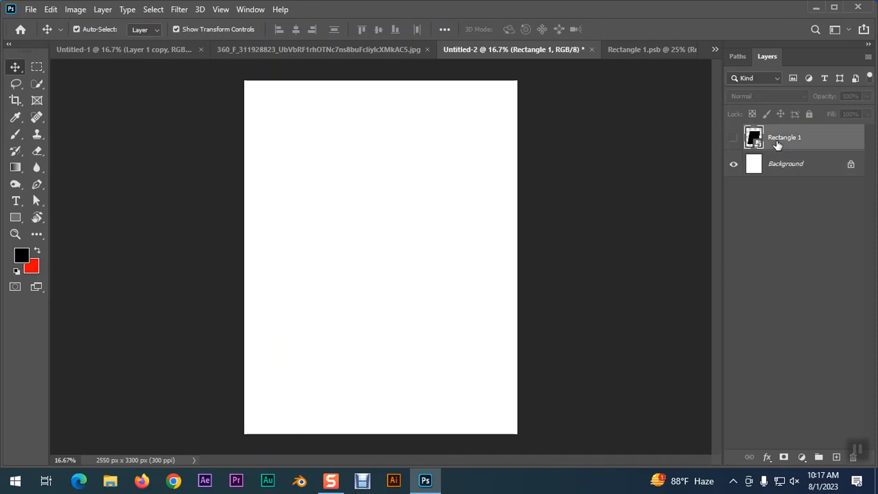
click(734, 138)
double_click(782, 138)
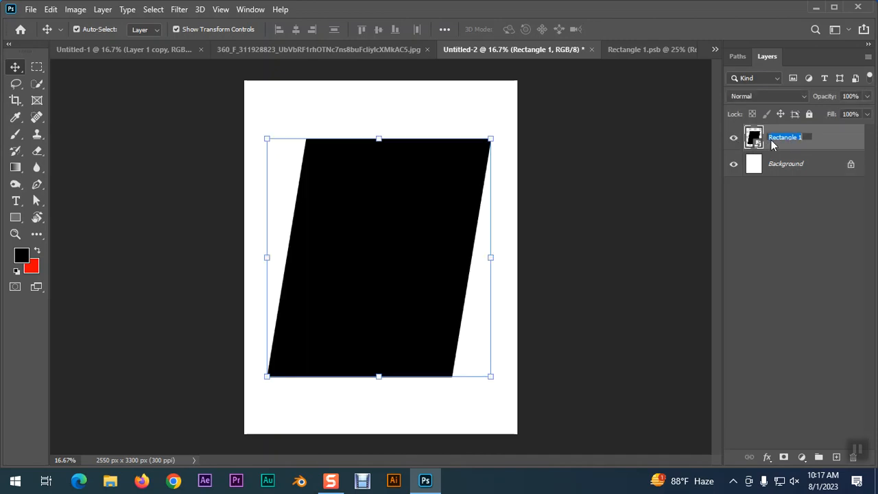
click(796, 230)
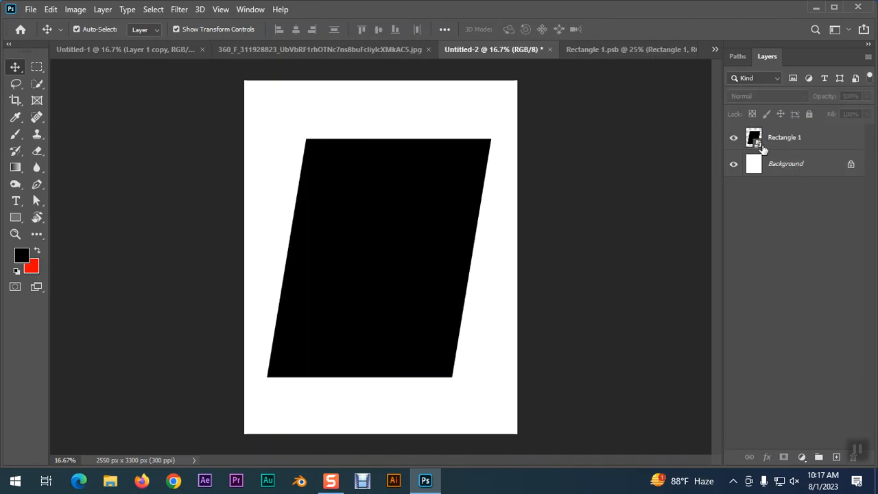
Step: In the Rectangle 1.psb document, draw a dark red rectangle about 516 px wide and 1136 px high on the black rectangle's left half
click(656, 50)
click(15, 218)
mouse_move(295, 144)
mouse_down()
mouse_move(341, 284)
mouse_move(378, 327)
mouse_up()
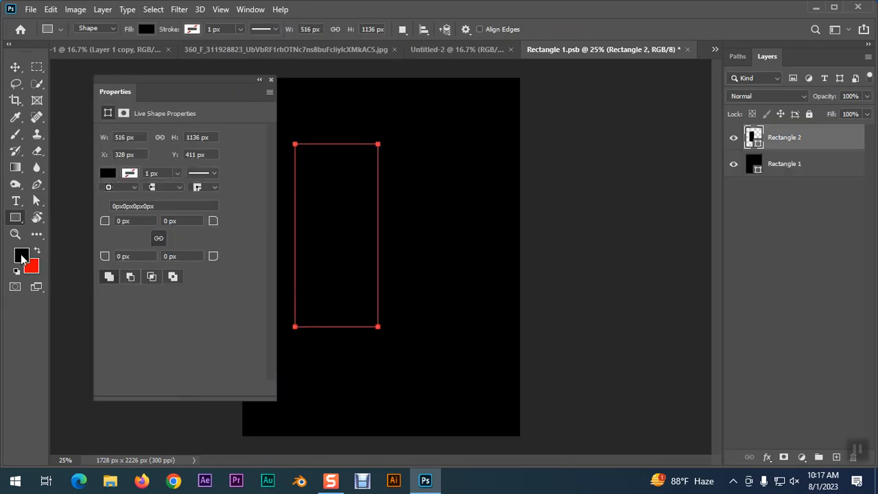
click(108, 174)
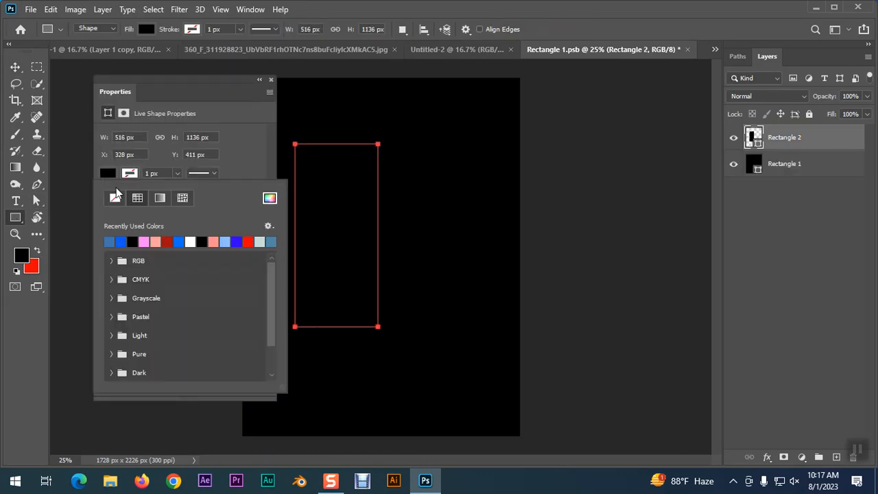
click(166, 241)
click(271, 80)
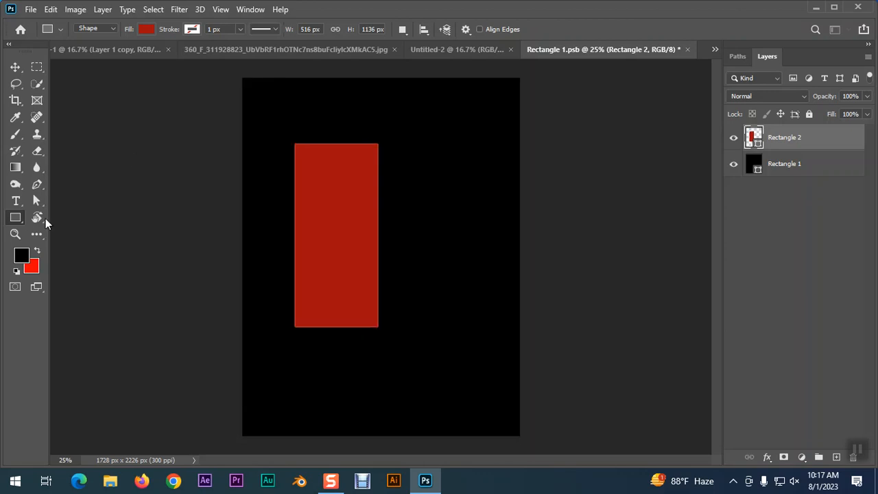
Step: Draw a second rectangle about 448 px wide and 1632 px high beside the red one and fill it with blue
drag(400, 142, 472, 405)
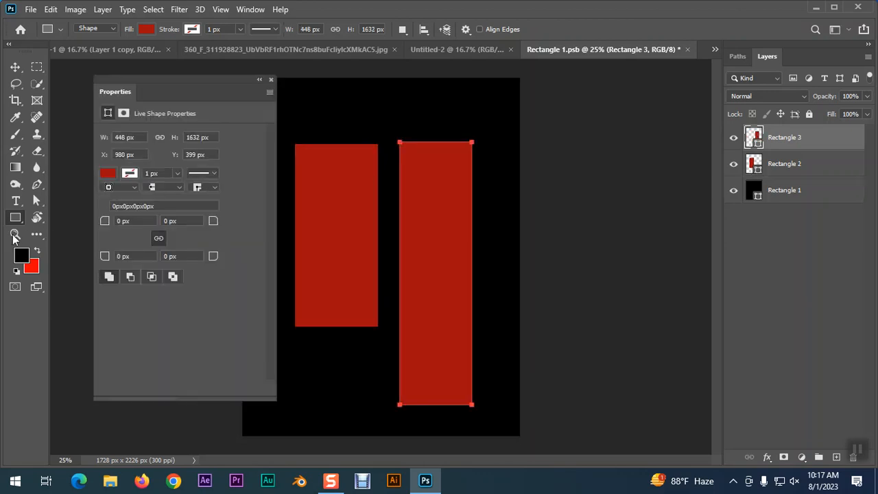
click(108, 173)
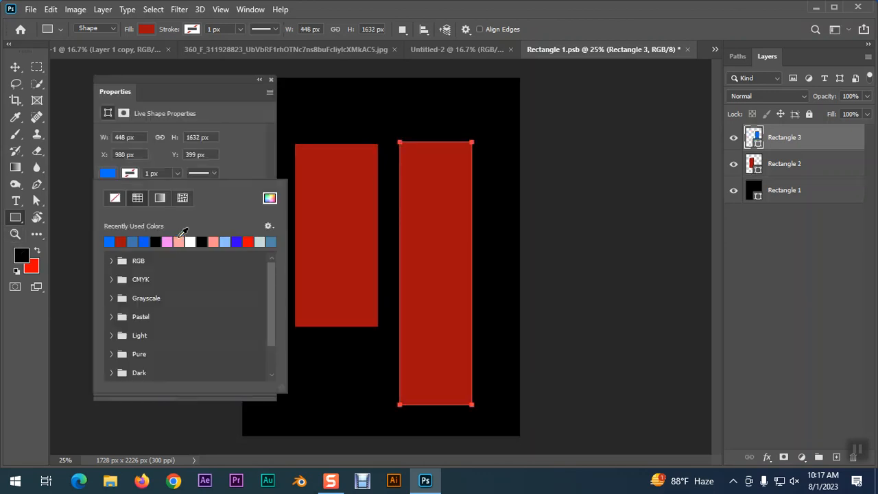
click(179, 242)
click(271, 80)
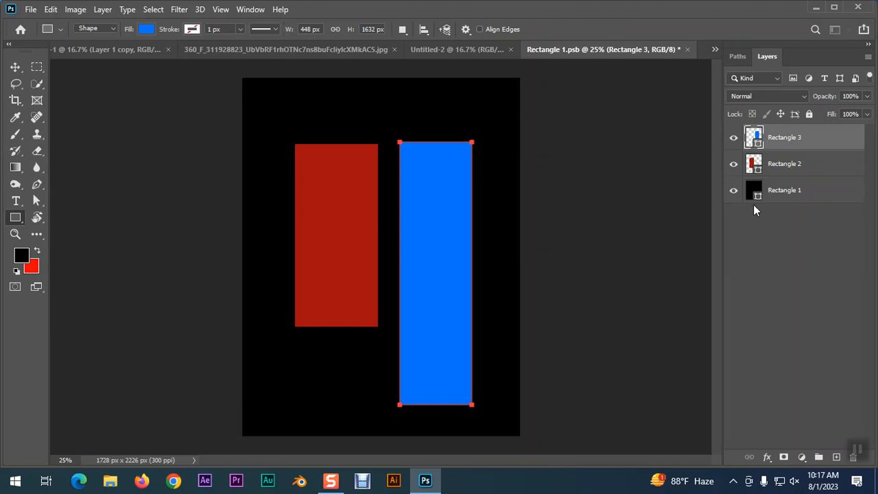
Step: Deselect the shapes, save the edited smart object contents, and close the Rectangle 1.psb document
click(15, 67)
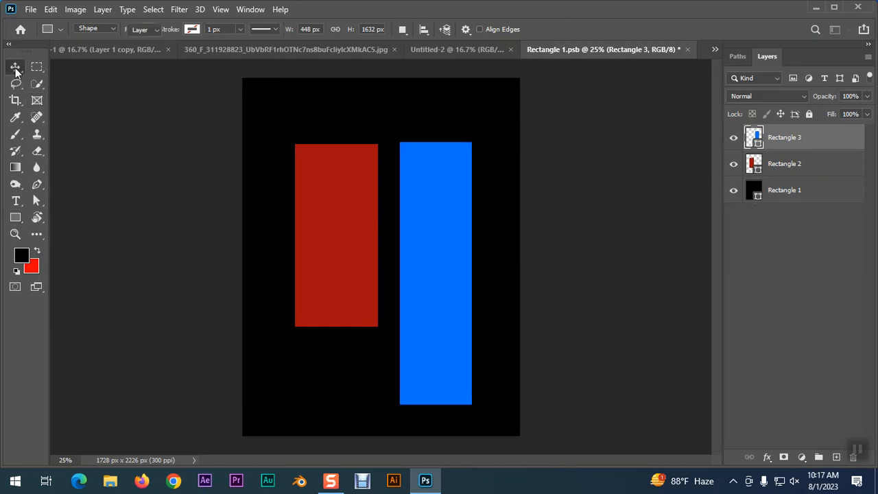
click(552, 199)
key(ctrl)
key(ctrl+s)
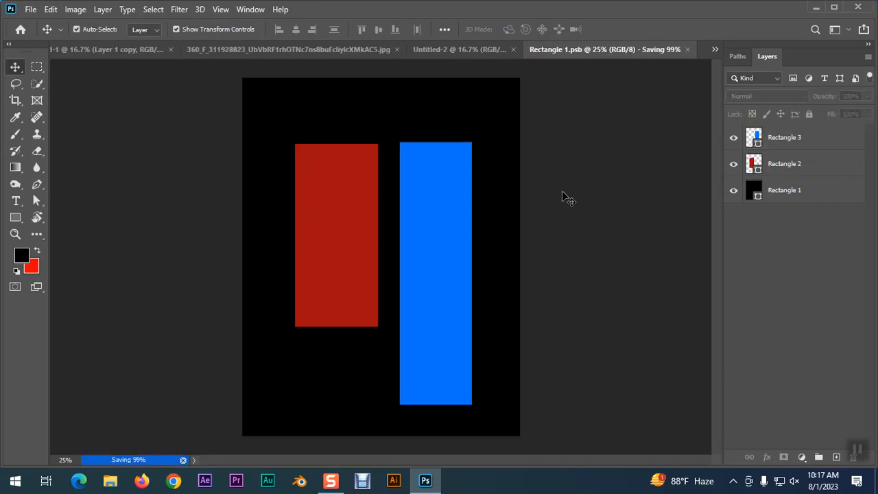
click(687, 49)
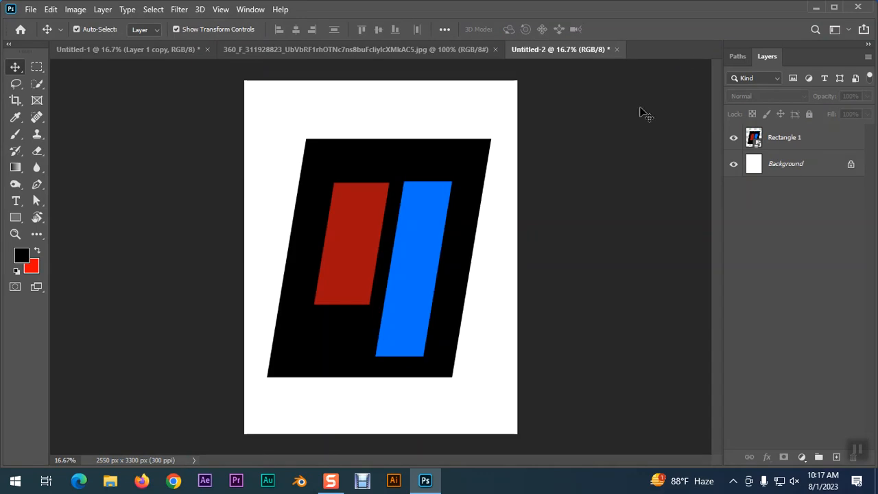
Step: Reopen the Rectangle 1 smart object, delete its blue and red rectangles, and save and close its contents
click(779, 139)
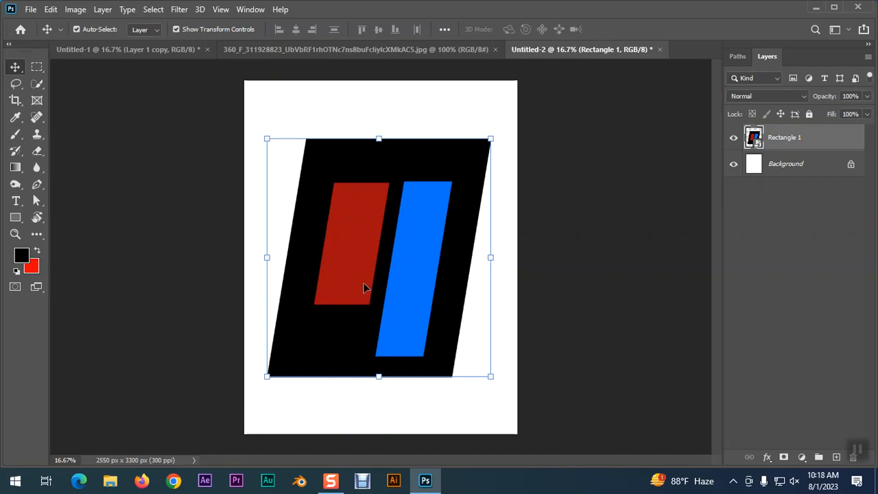
double_click(758, 144)
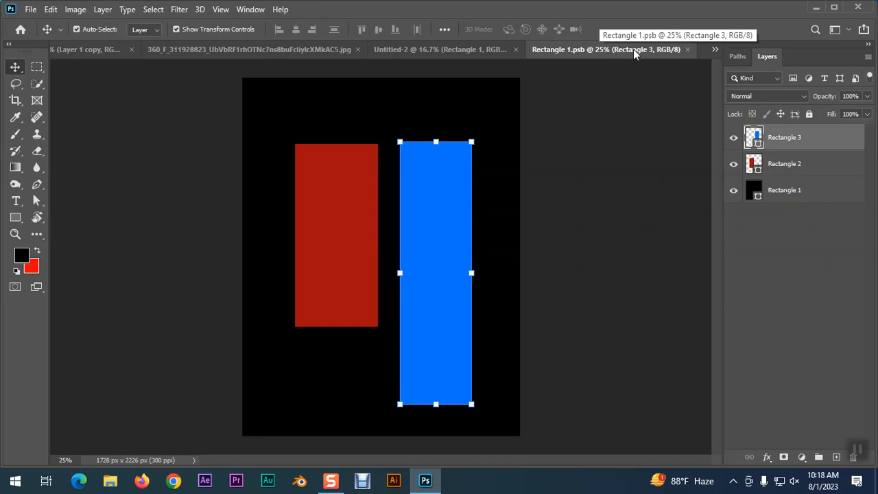
click(592, 125)
click(450, 195)
key(Delete)
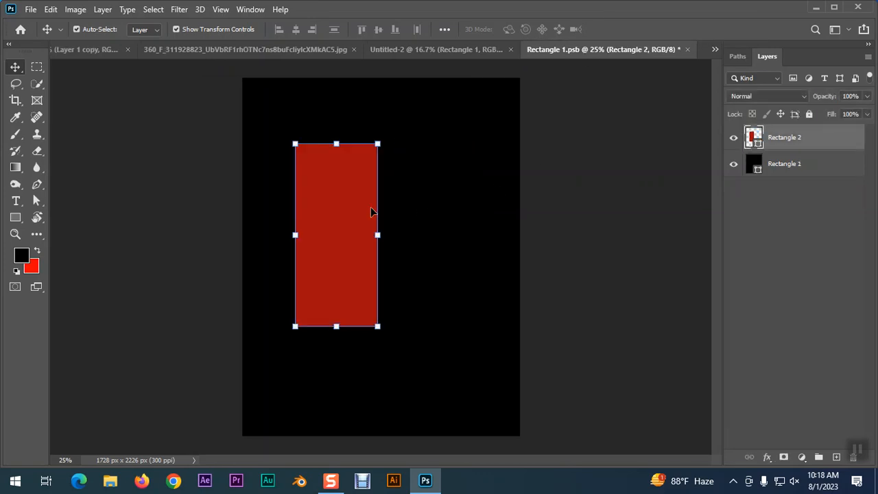
key(Delete)
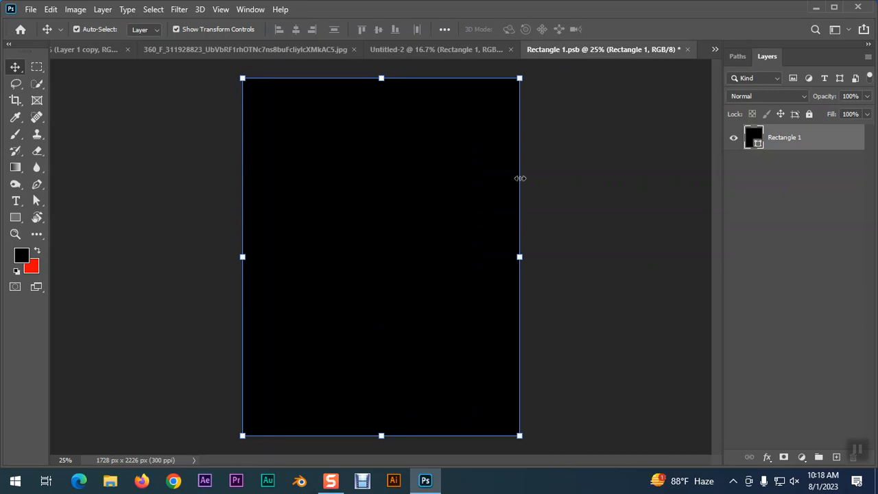
key(ctrl+s)
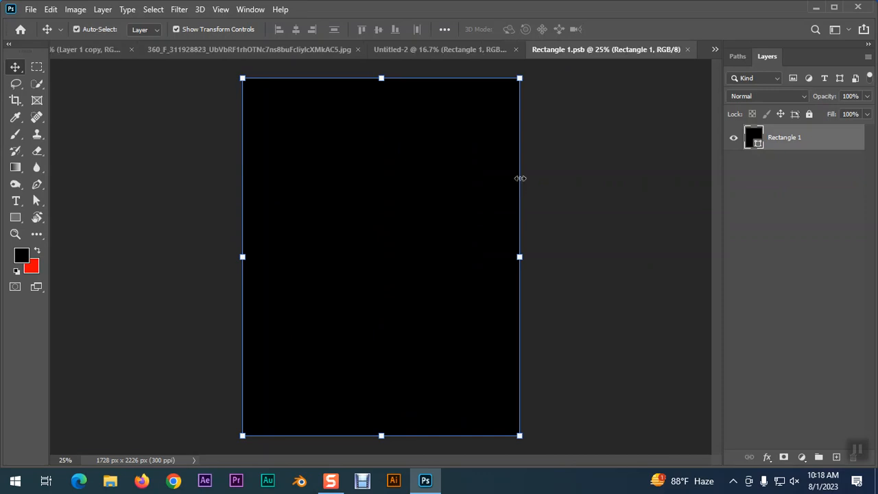
click(687, 50)
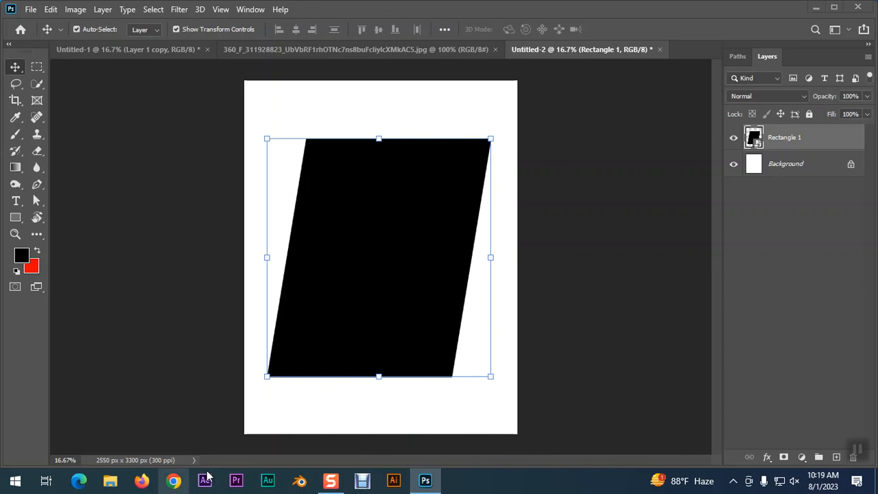
Step: Switch to Chrome, search Google Images for "flyer mockup", and preview the A4 stack of flyers mockup from Good Mockups
click(174, 480)
click(365, 252)
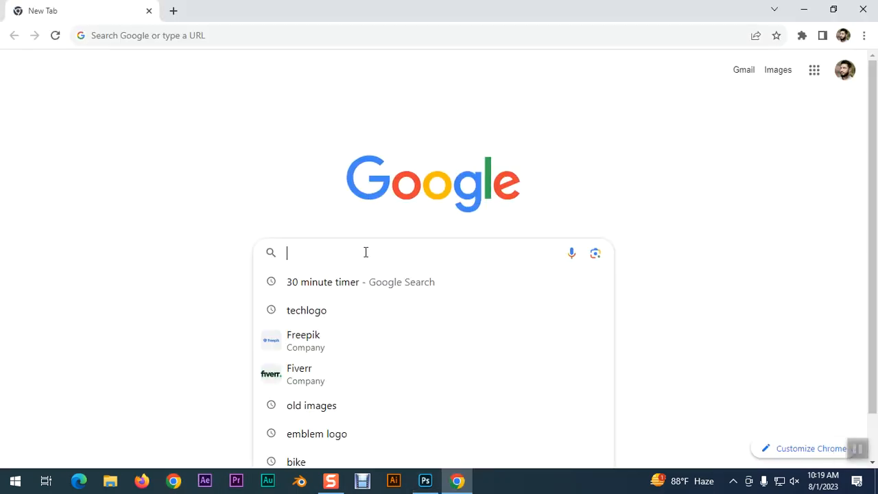
text(Fyer)
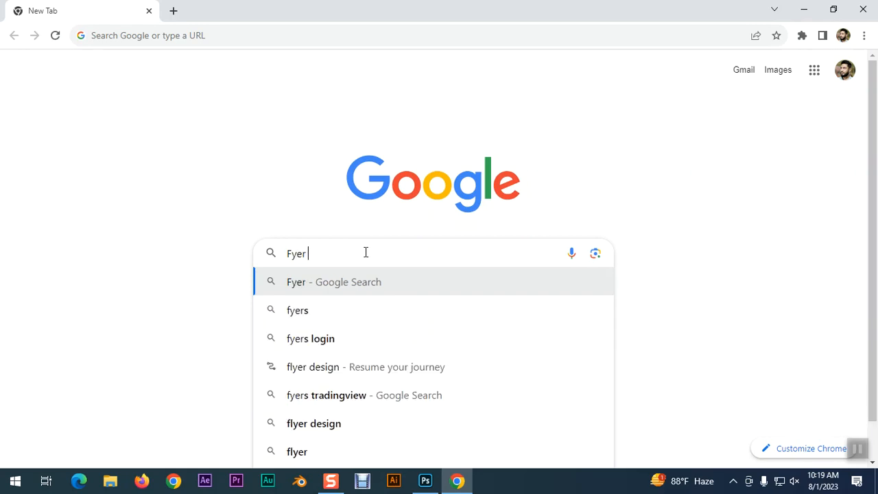
click(319, 371)
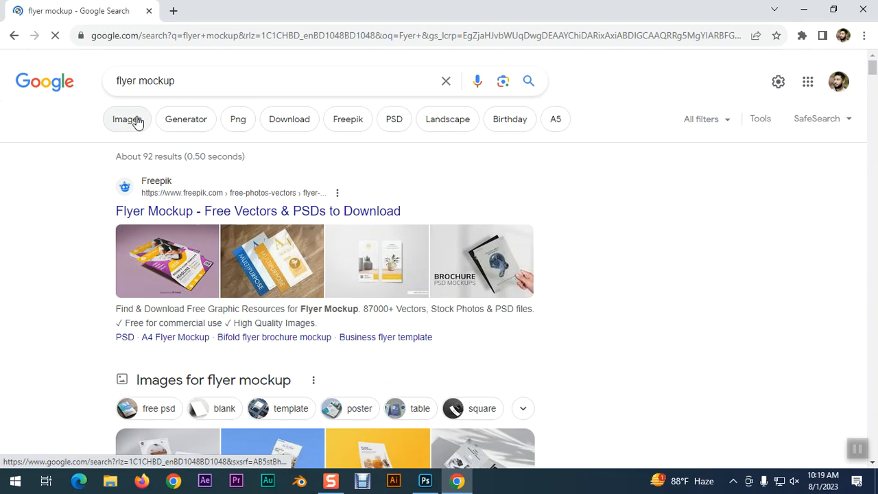
click(127, 118)
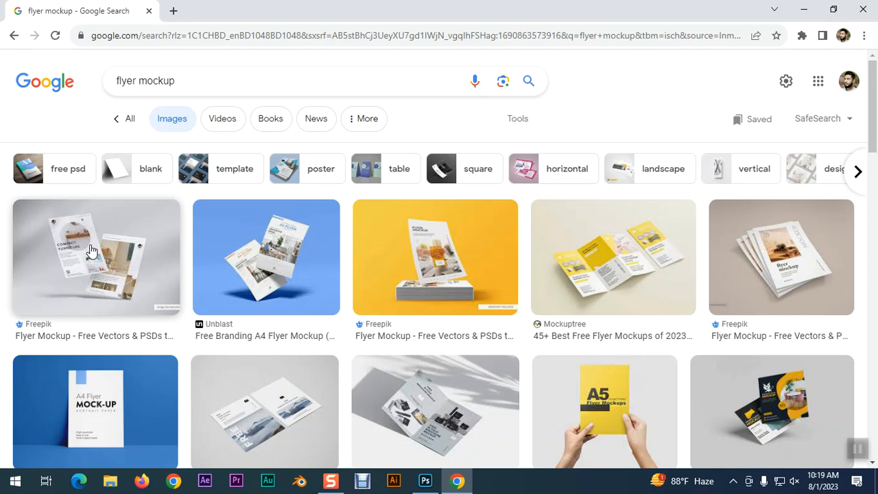
scroll(599, 203, down, 4)
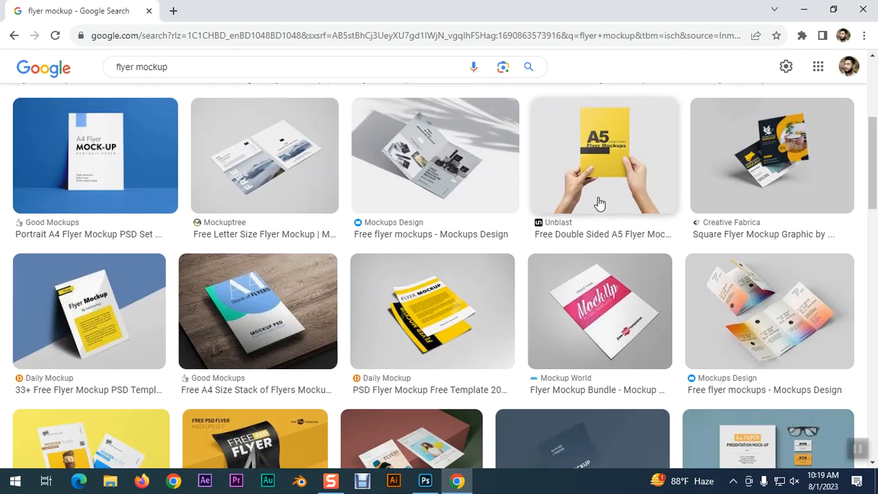
click(281, 311)
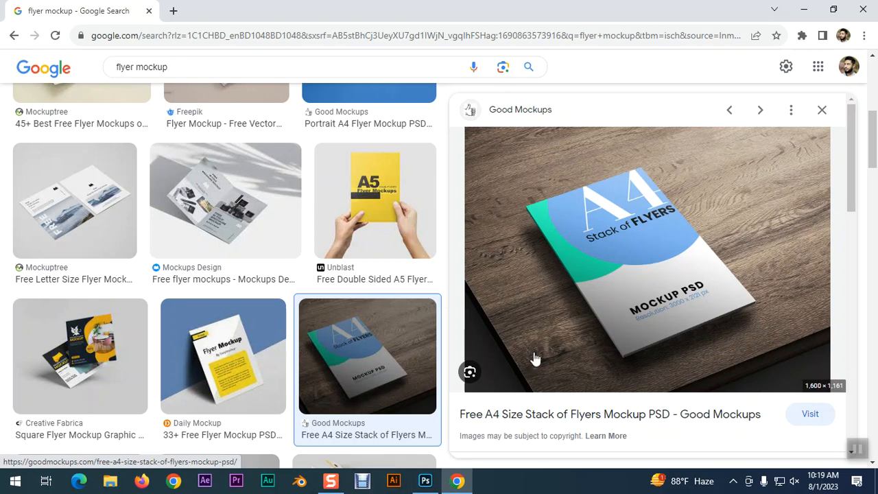
Step: Switch back to Photoshop and add a drop shadow to the Rectangle 1 layer, cast to the lower right at 134° and 62 px distance
click(425, 481)
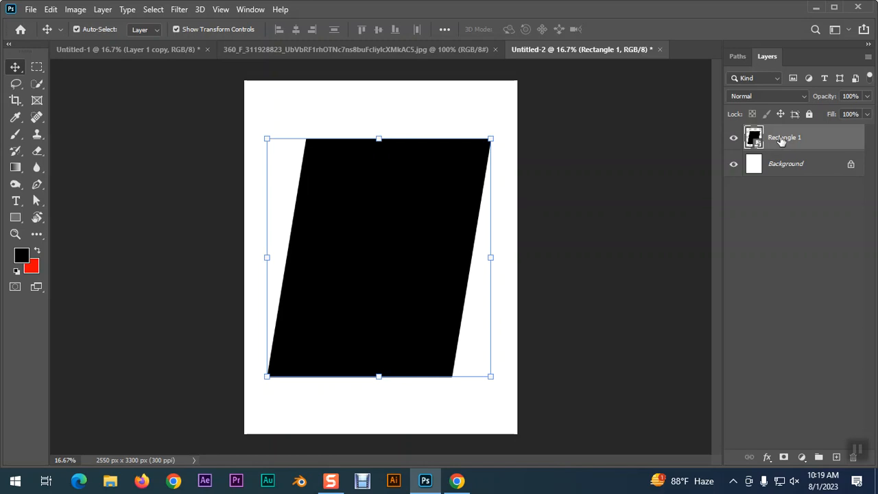
click(767, 457)
click(774, 451)
drag(539, 52, 639, 41)
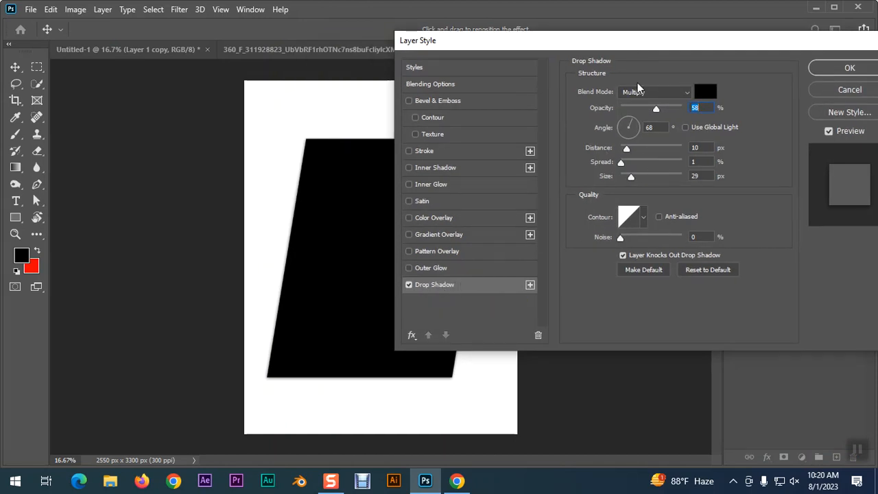
drag(616, 42, 741, 22)
drag(459, 361, 464, 371)
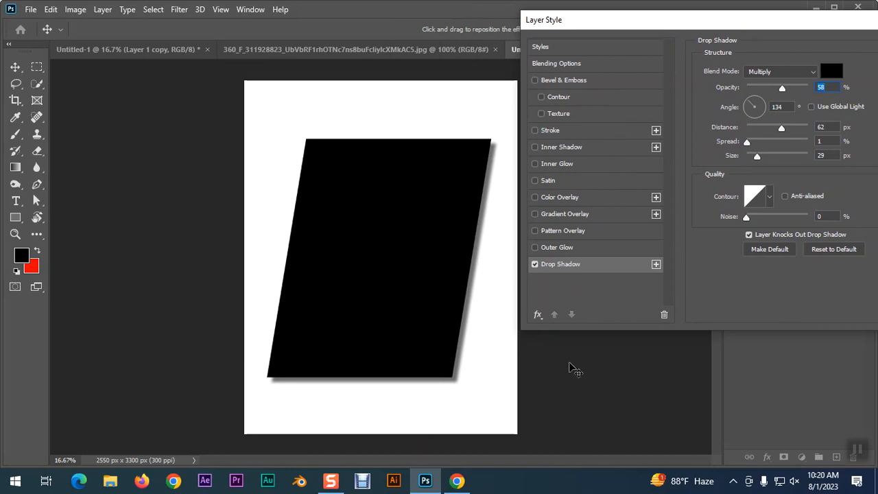
Step: Slightly adjust the drop shadow's size and distance, and apply the layer style
mouse_move(757, 156)
mouse_down()
mouse_move(767, 160)
mouse_move(759, 159)
mouse_up()
drag(782, 128, 780, 129)
drag(792, 27, 679, 53)
click(851, 73)
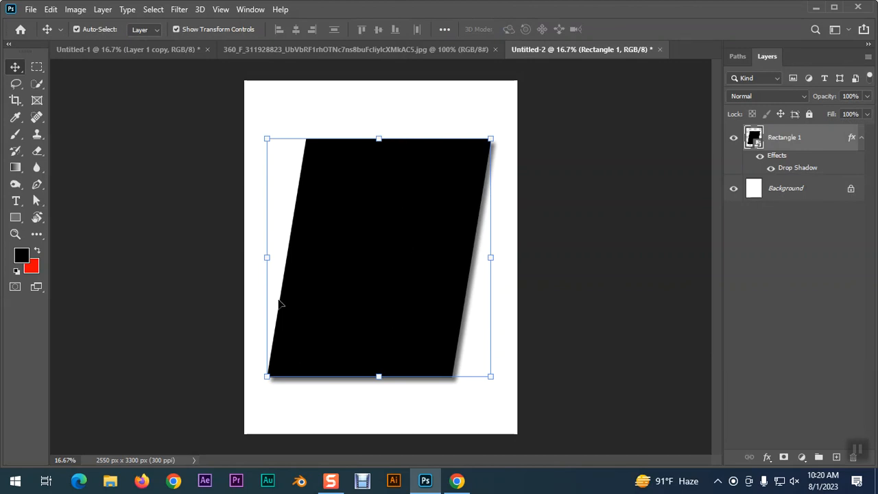
Step: Open the Rectangle 1 smart object's contents, and open the photo ExtFnHtVIAApJF7.jpg from the Image folder
double_click(758, 140)
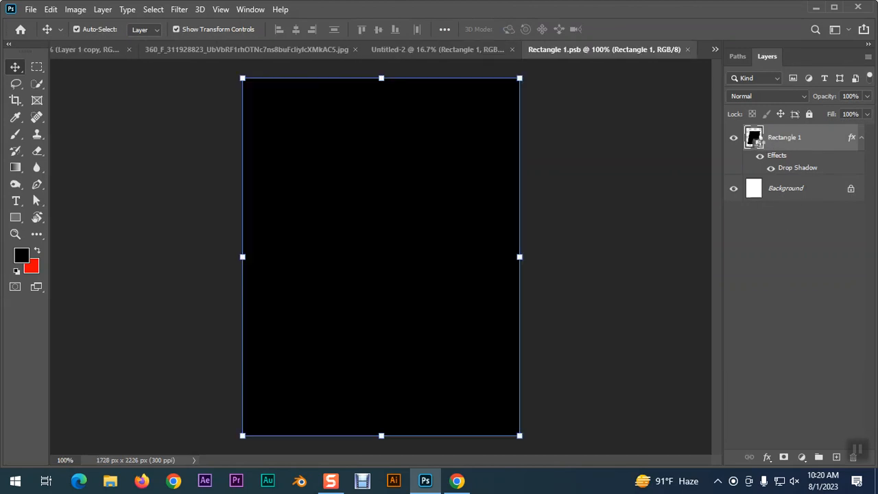
click(30, 9)
click(33, 35)
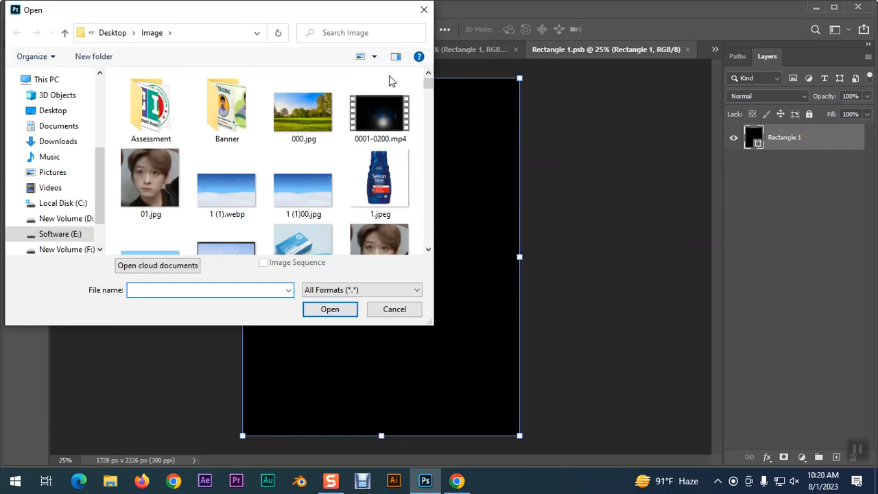
scroll(327, 184, down, 15)
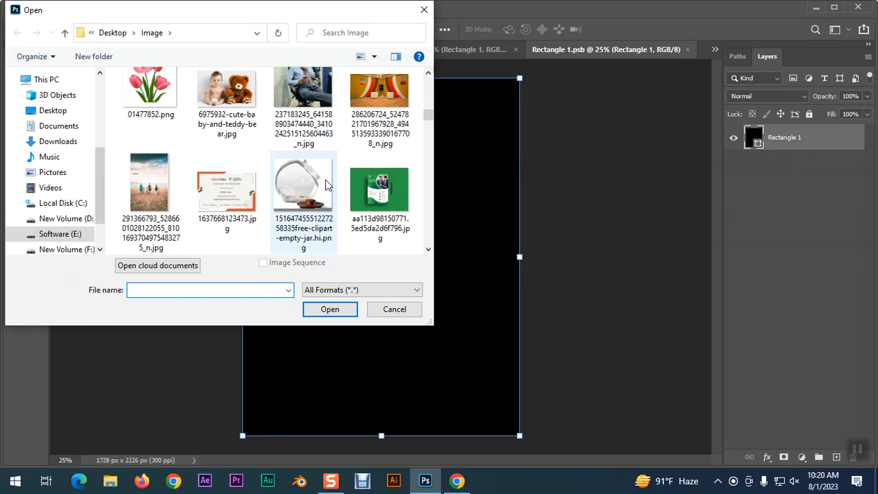
scroll(326, 184, down, 3)
scroll(327, 184, down, 4)
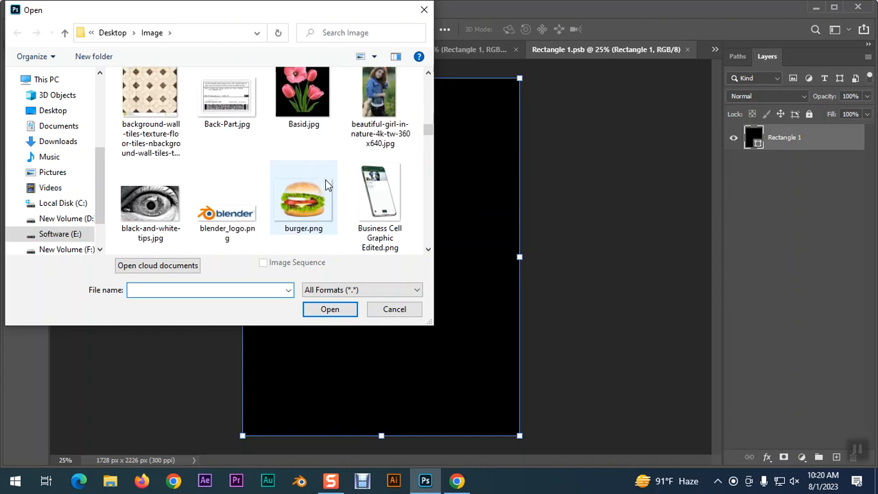
scroll(327, 184, down, 4)
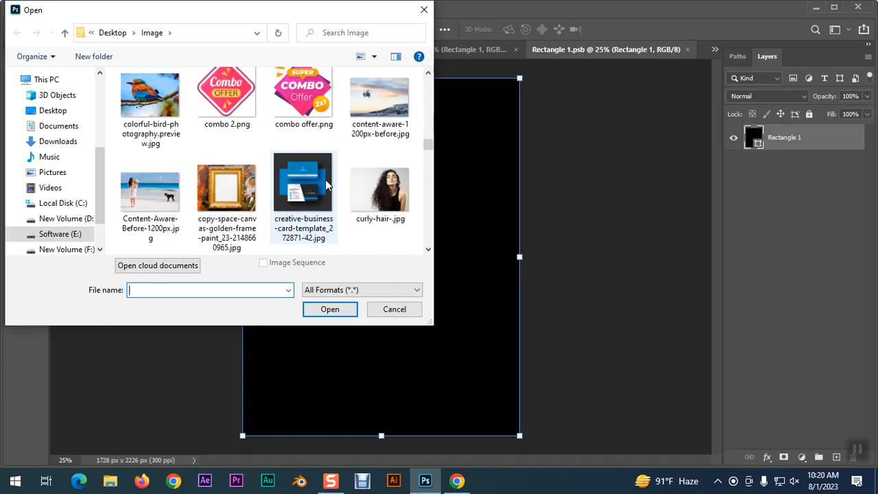
double_click(379, 196)
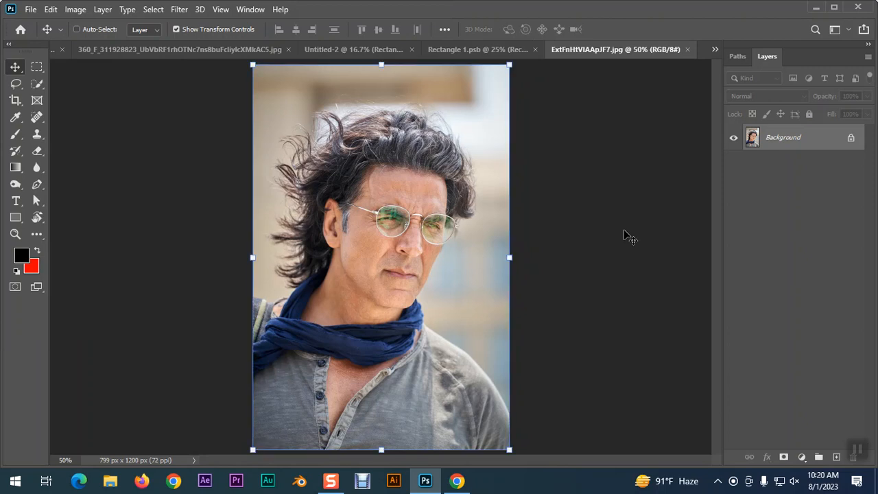
Step: Paste the portrait photo into Rectangle 1.psb and stretch it to cover the whole black rectangle
click(463, 51)
key(ctrl+v)
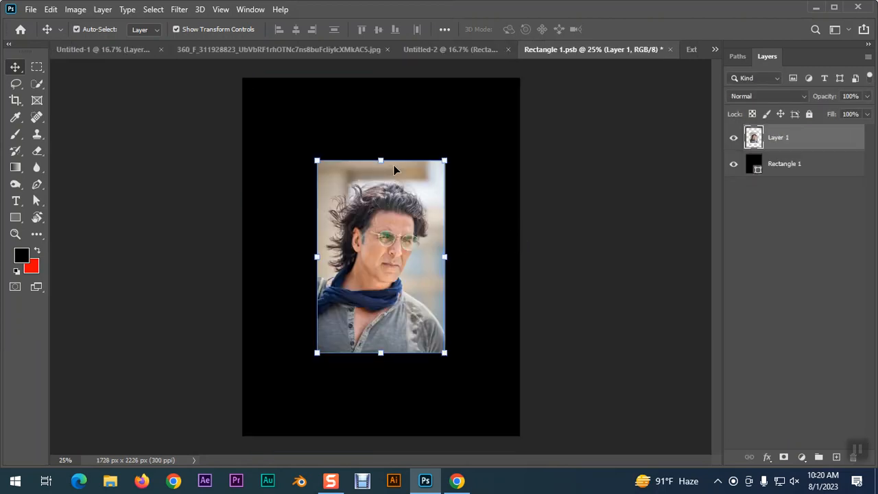
drag(381, 161, 381, 78)
drag(381, 355, 372, 437)
drag(444, 263, 520, 256)
drag(317, 258, 241, 252)
key(Return)
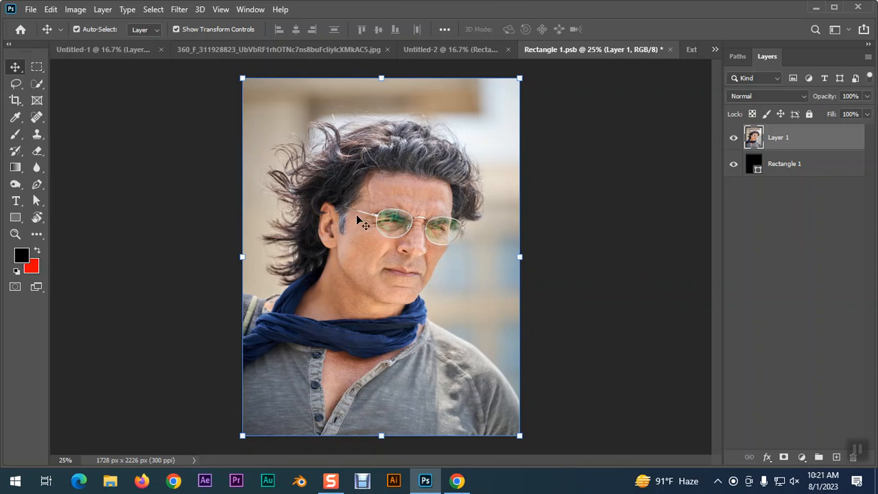
Step: Save and close the Rectangle 1 contents, return to the Untitled-2 document, and deselect the layer
key(ctrl+s)
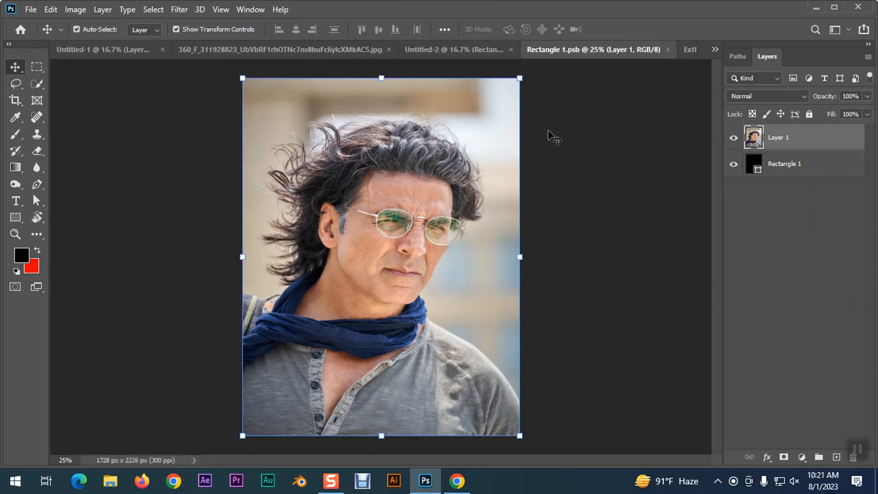
click(668, 49)
click(481, 49)
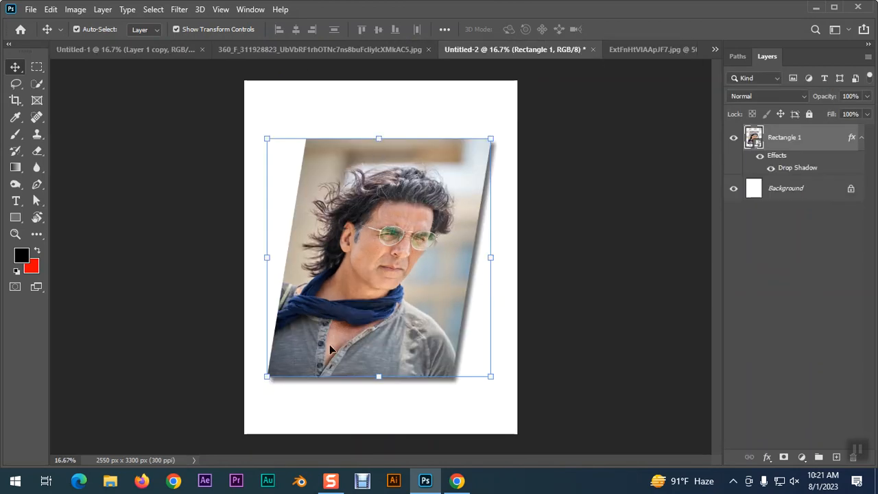
click(671, 281)
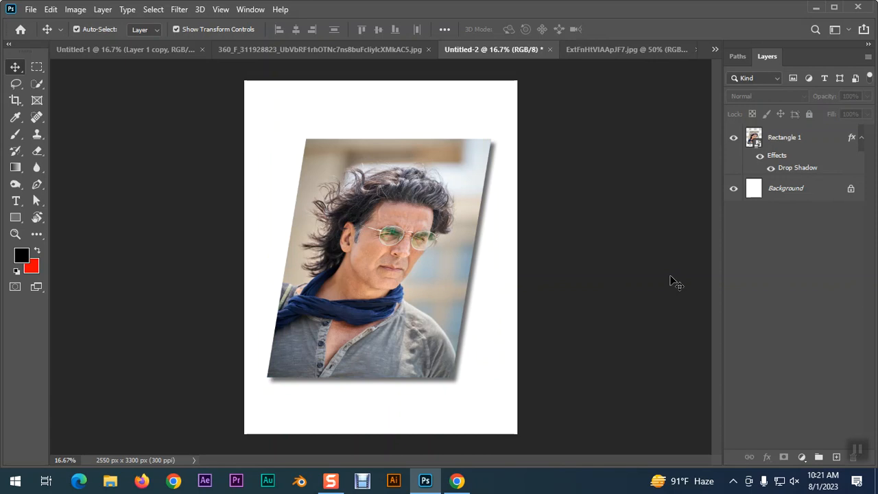
Step: Switch to Chrome to review the A4 stack of flyers mockup, and return to Photoshop
click(457, 480)
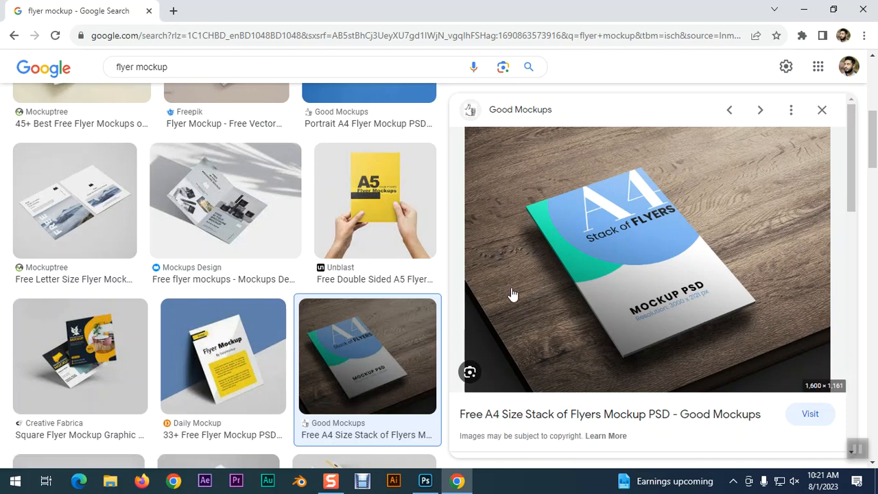
click(426, 481)
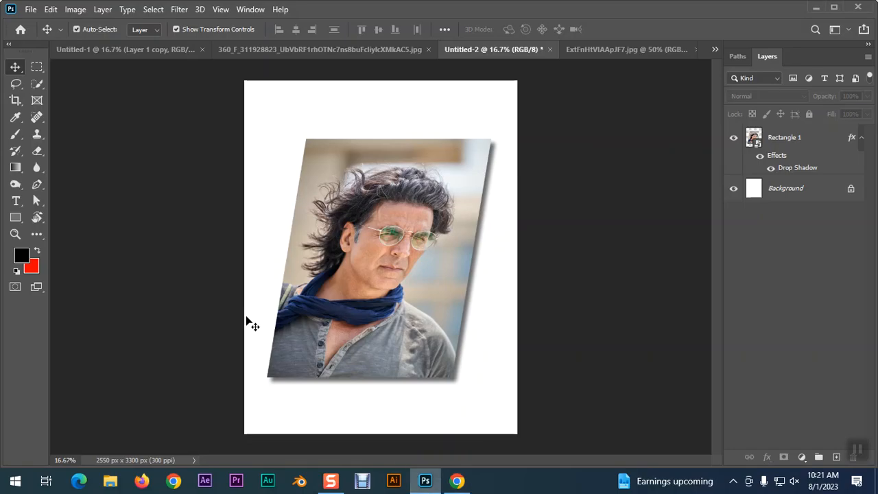
Step: Open the golden frame image copy-space-canvas-golden-frame-paint_23-2148660965.jpg from the Image folder
click(31, 9)
click(39, 32)
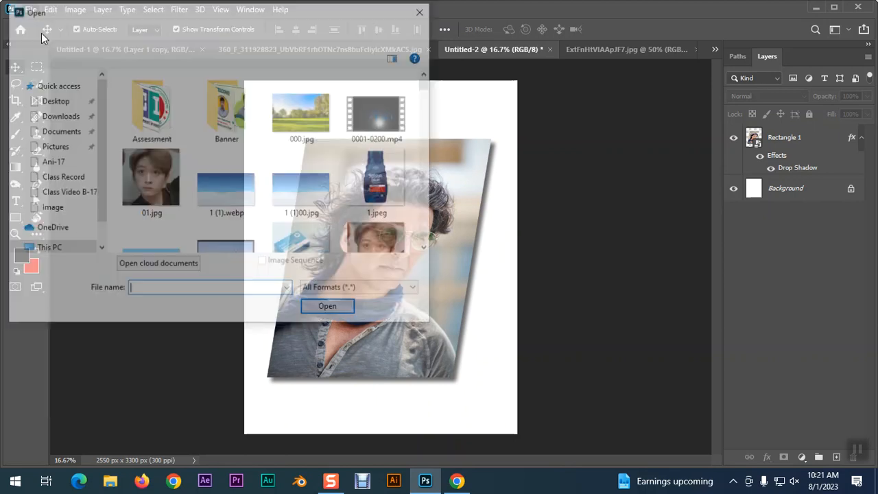
scroll(309, 177, down, 10)
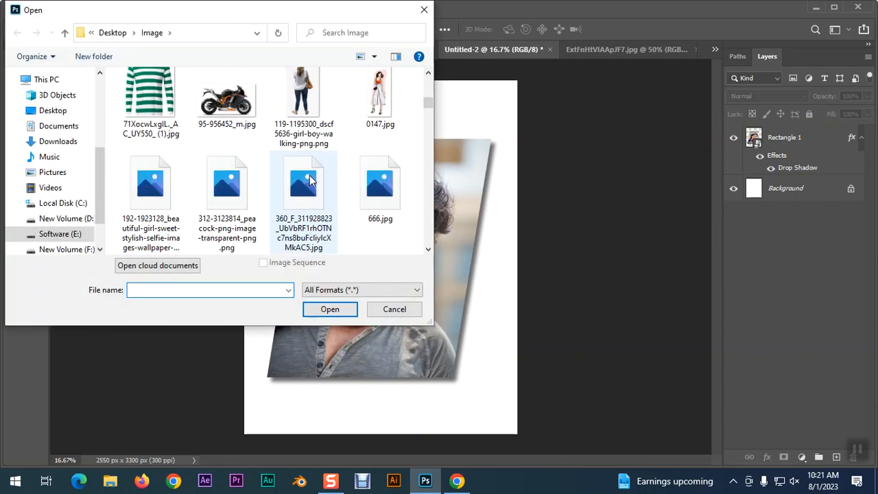
scroll(309, 177, down, 5)
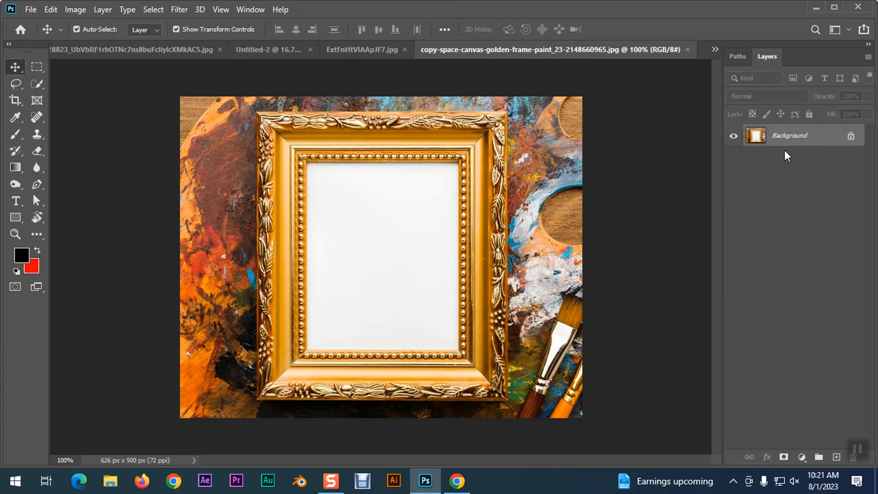
Step: Draw a black rectangle about 236 × 293 px over the frame's blank canvas and convert it to a smart object
click(15, 218)
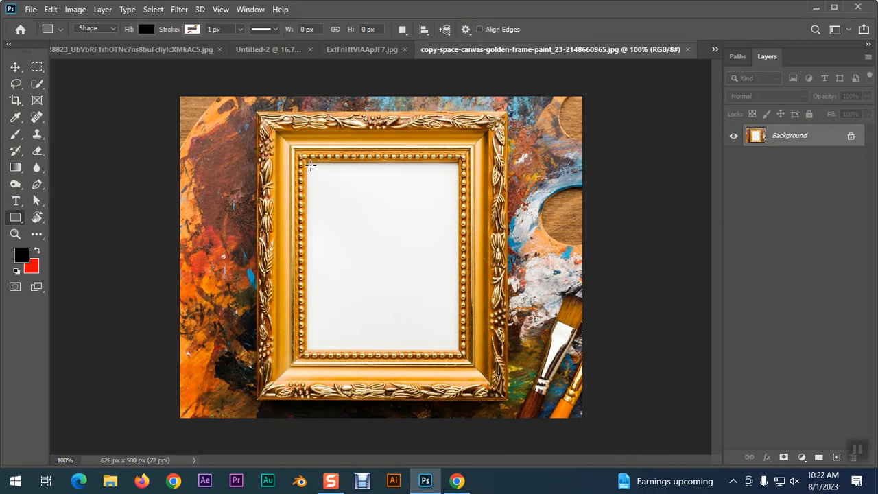
drag(307, 161, 459, 350)
key(v)
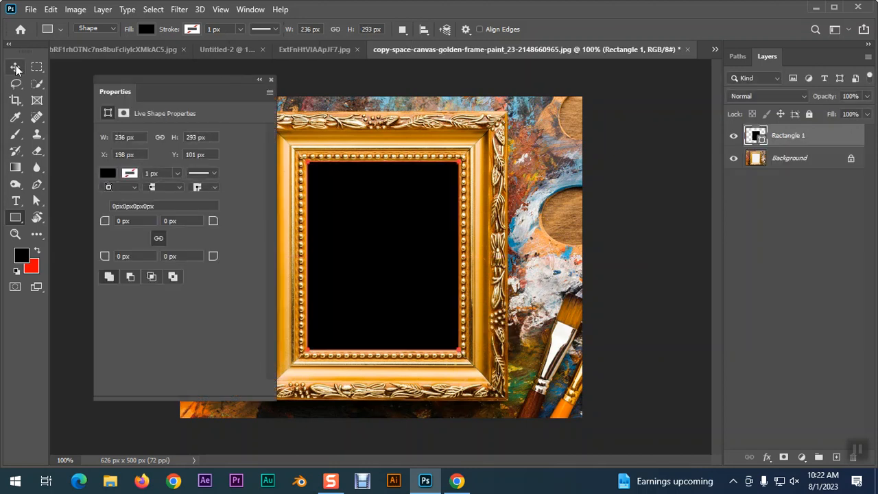
right_click(775, 142)
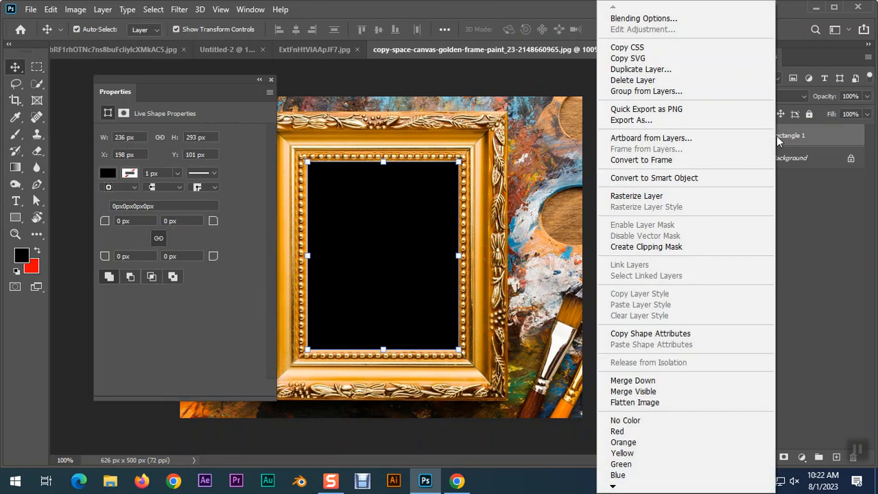
click(651, 178)
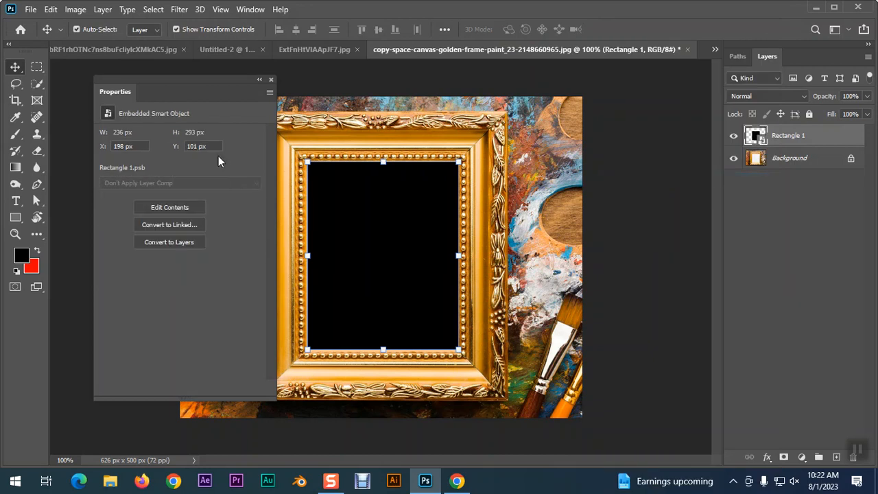
click(271, 80)
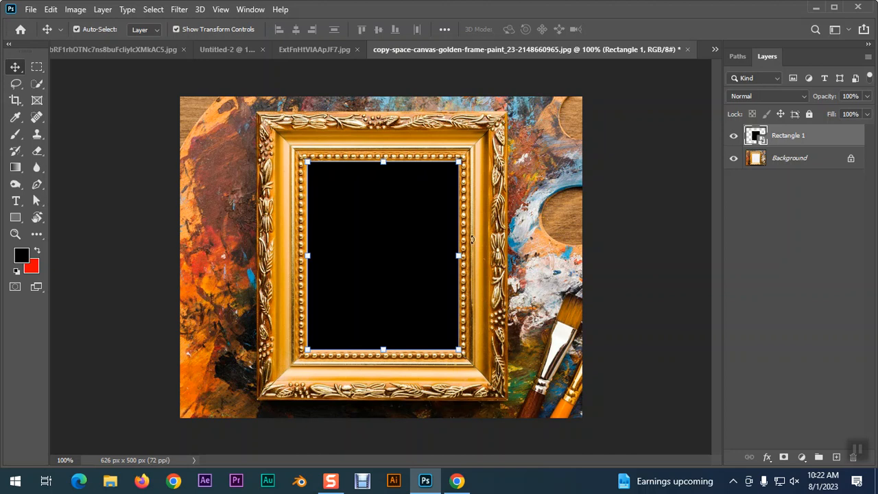
Step: Open the frame rectangle's smart object contents, paste the portrait photo, and scale it to fill the 236 × 293 px canvas
double_click(757, 137)
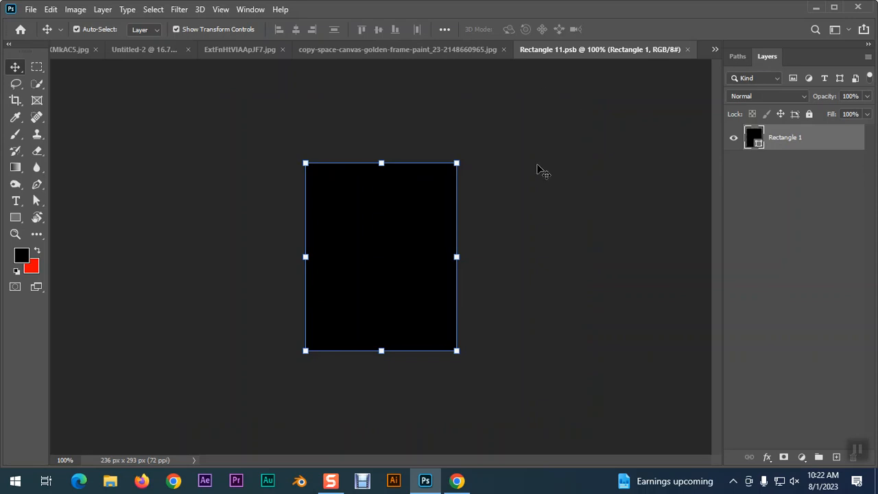
key(ctrl+v)
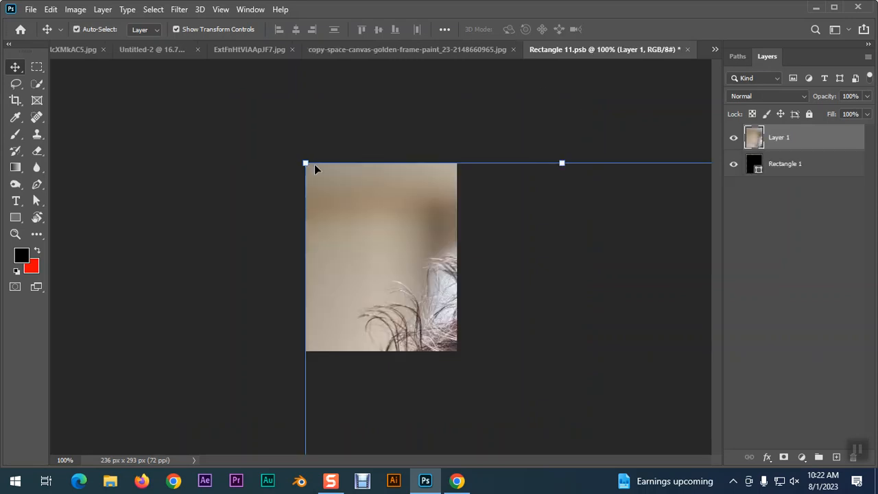
drag(306, 164, 462, 287)
drag(507, 350, 333, 190)
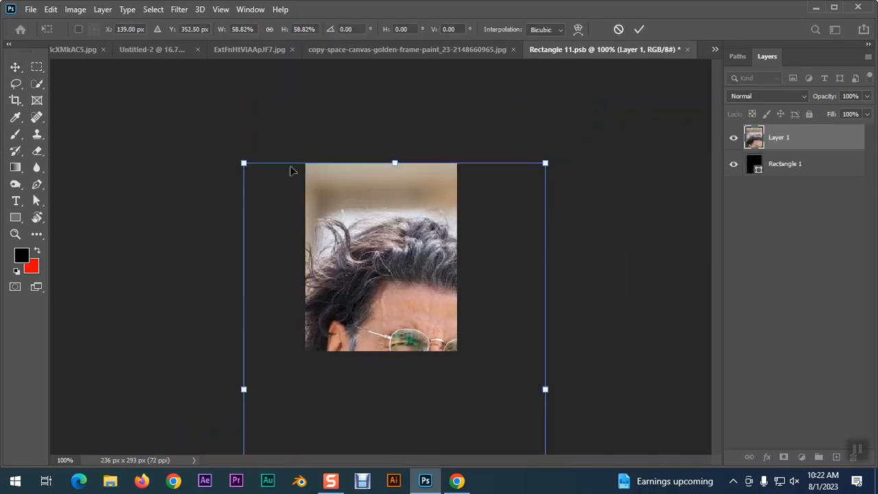
drag(244, 164, 337, 300)
drag(397, 335, 377, 199)
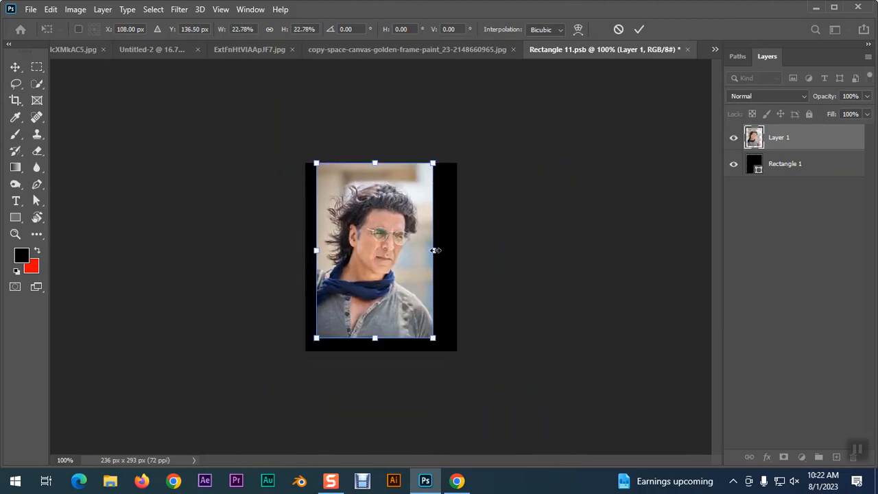
drag(434, 251, 467, 251)
drag(317, 250, 307, 250)
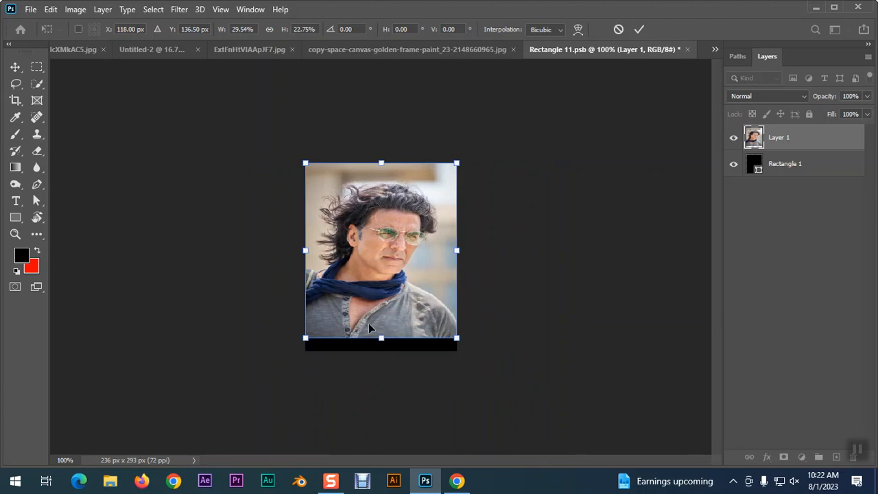
drag(381, 338, 379, 351)
key(Return)
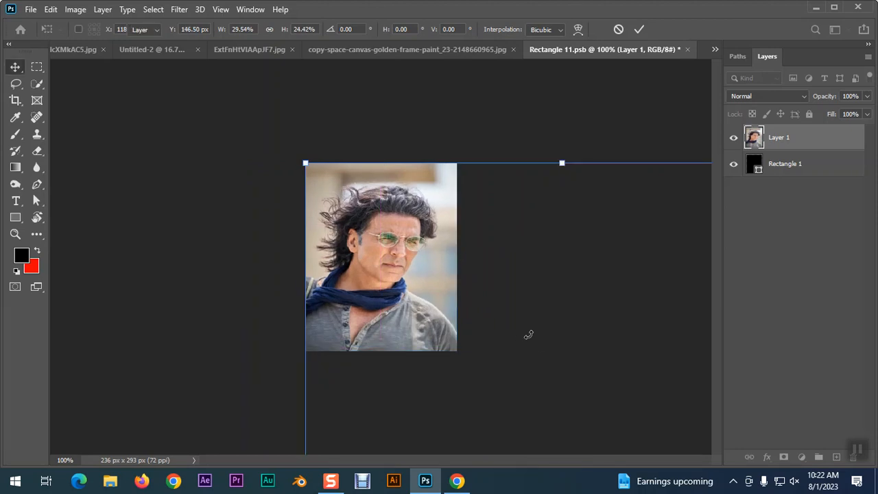
Step: Save the smart object's contents, return to the golden frame document, and deselect the layer
key(ctrl+s)
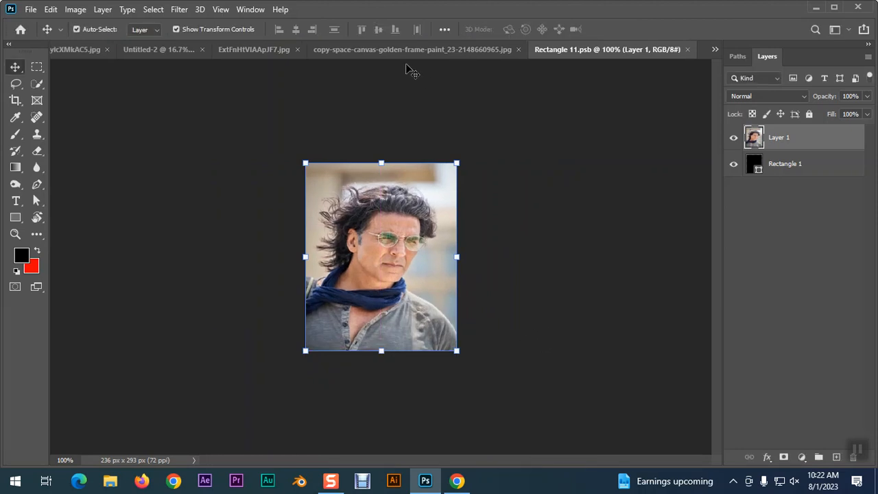
click(395, 53)
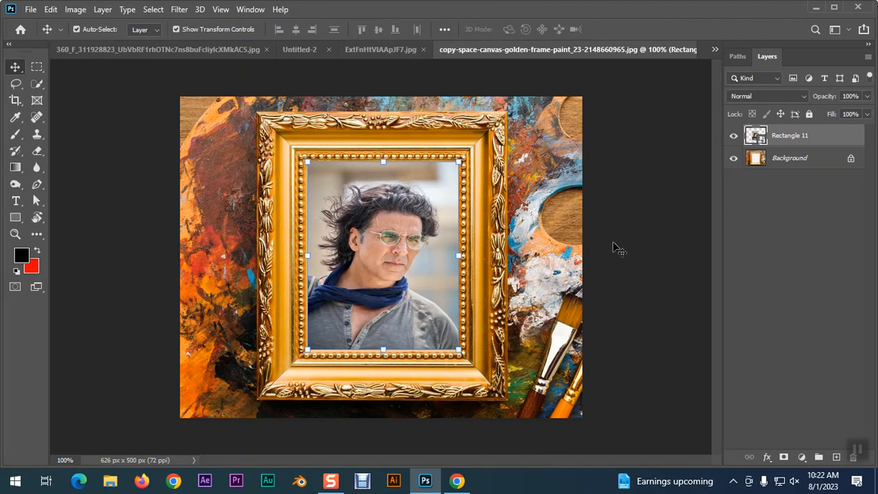
click(639, 228)
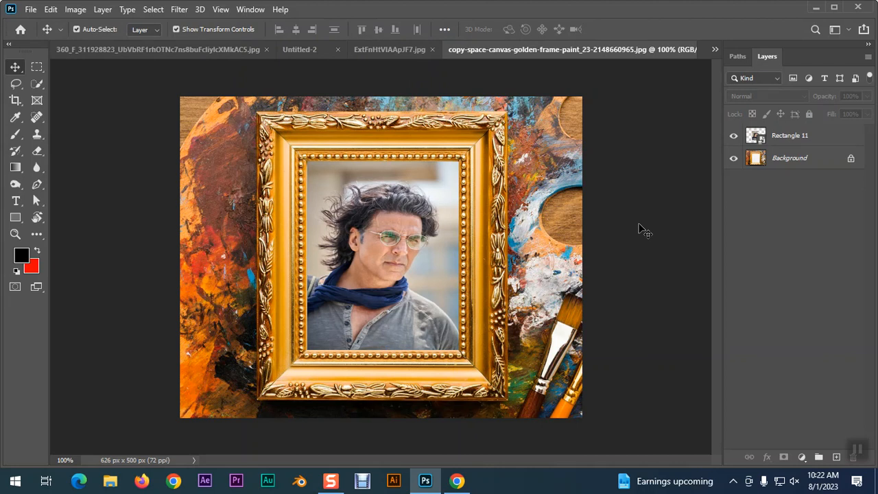
Step: Switch to Chrome, preview the Daily Mockup flyer template, and browse further flyer mockup designs in the image results
click(456, 481)
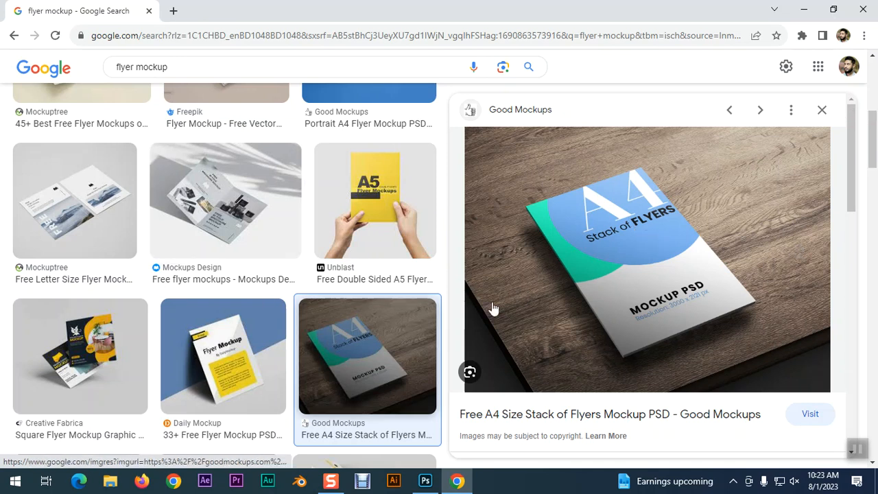
scroll(243, 317, down, 3)
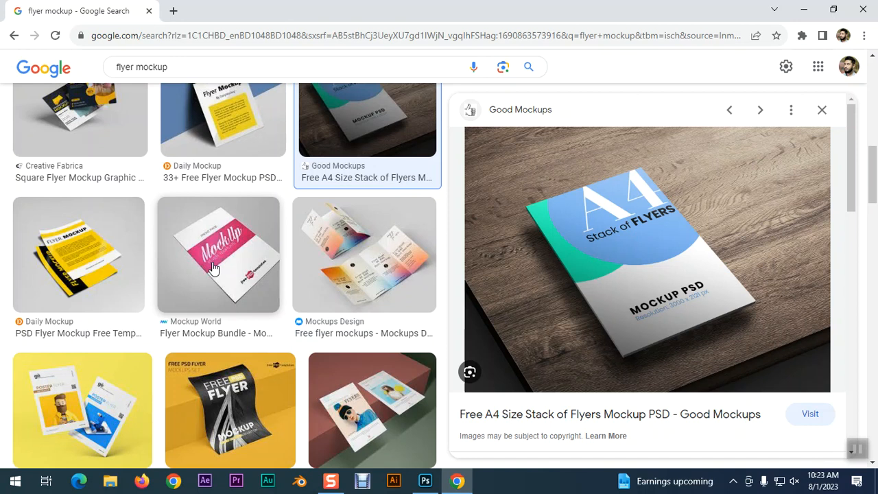
scroll(213, 267, up, 2)
click(212, 221)
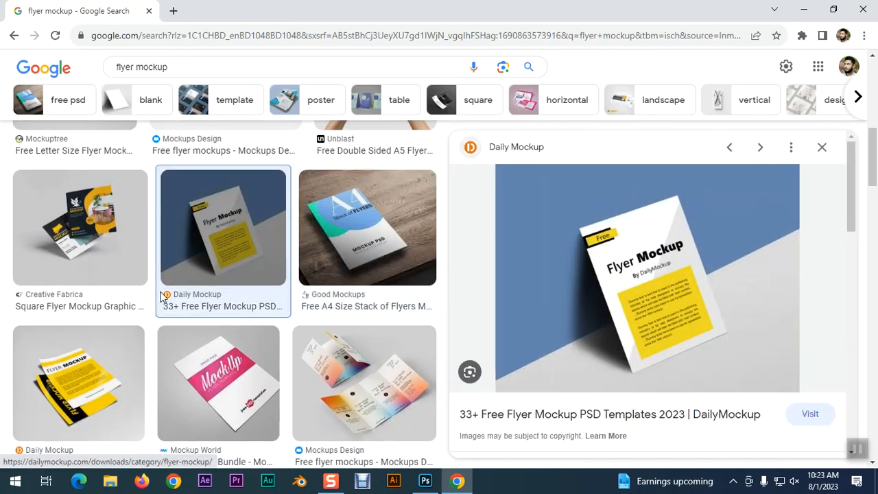
scroll(160, 300, down, 5)
scroll(326, 298, down, 2)
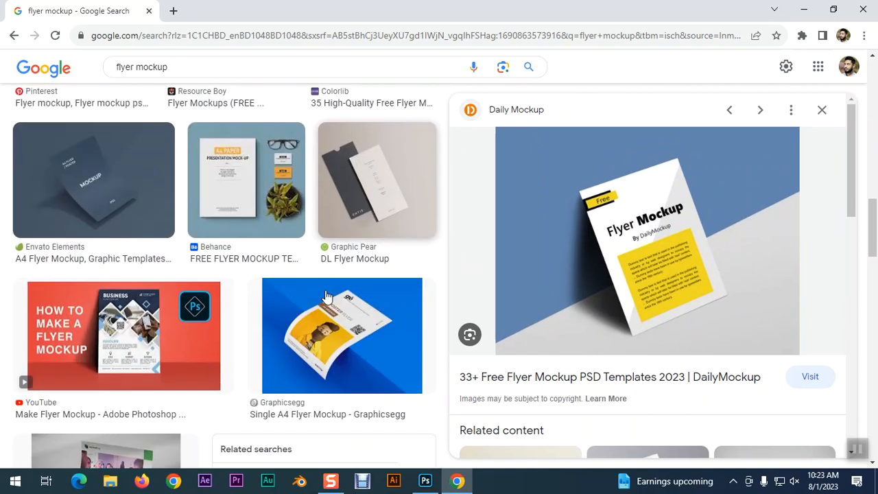
scroll(404, 294, down, 5)
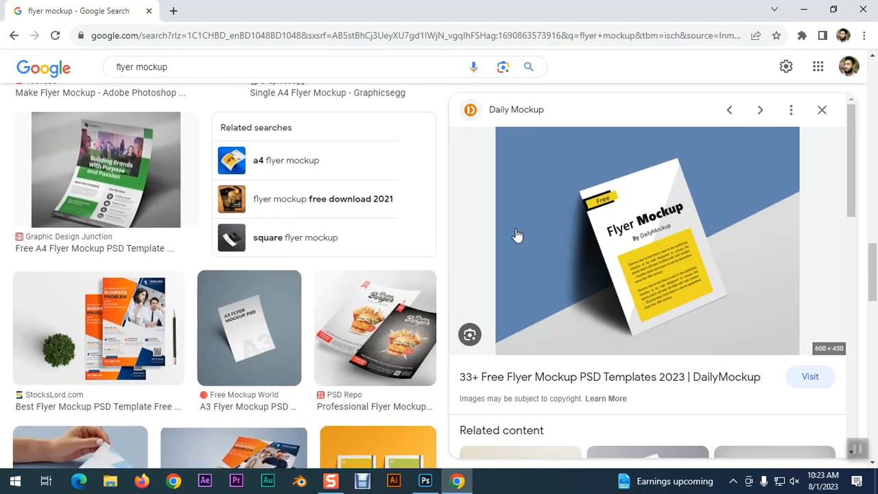
Step: Search Google for "flyer mockup free download" in a new browser tab
scroll(288, 249, down, 8)
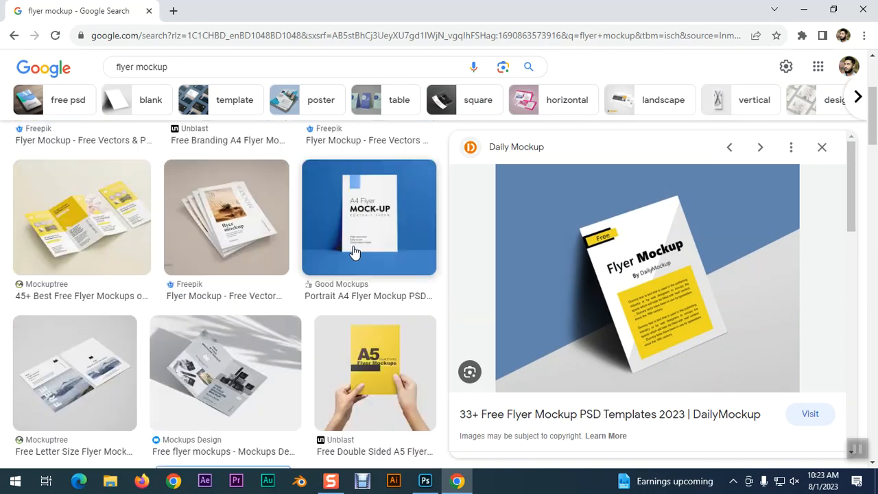
scroll(354, 253, up, 3)
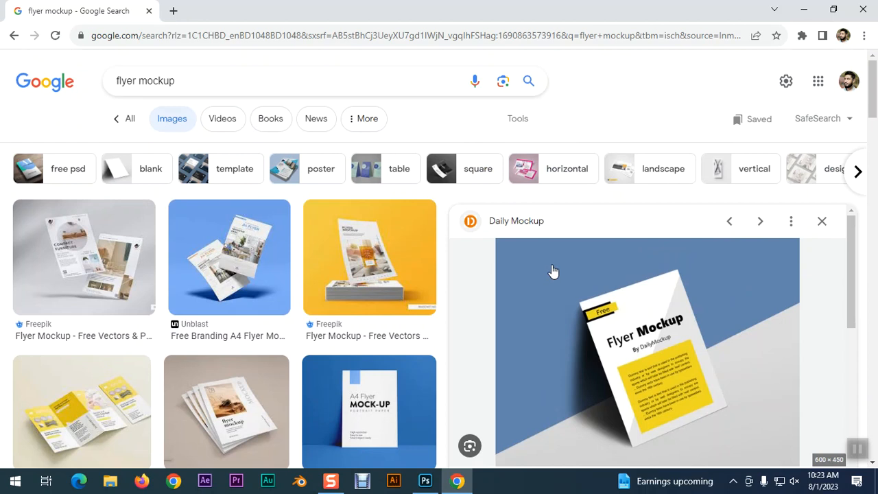
click(175, 14)
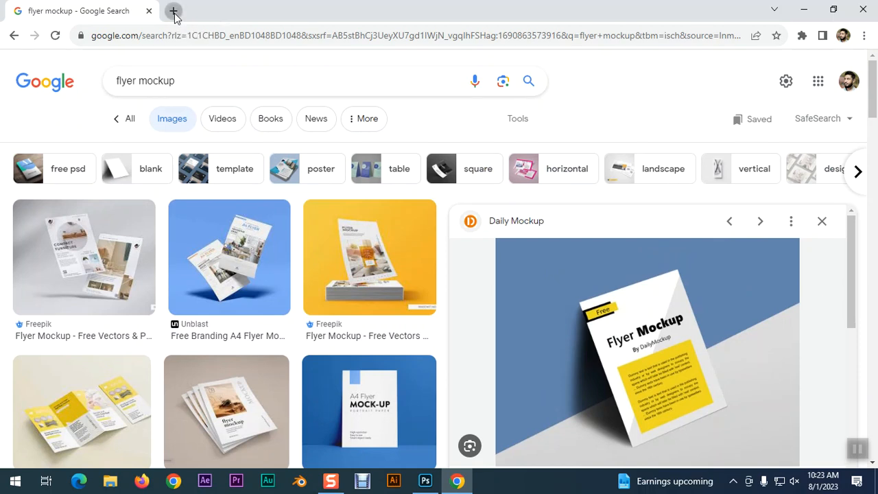
click(326, 250)
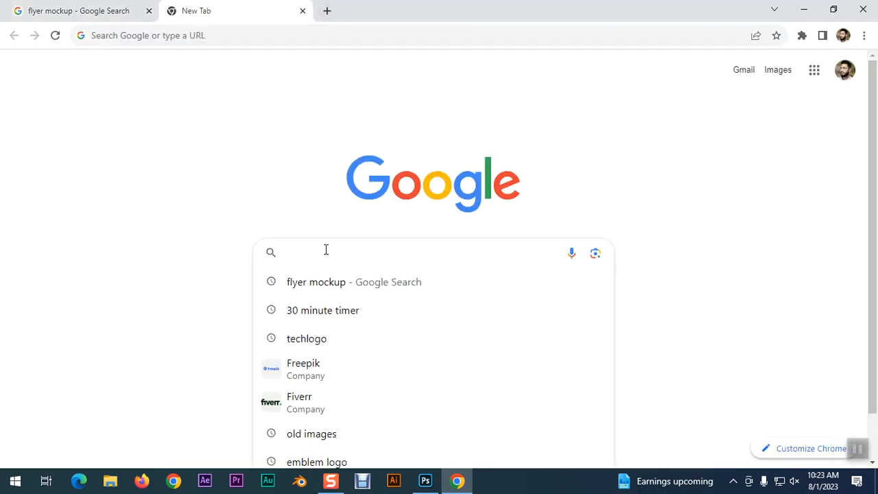
click(304, 288)
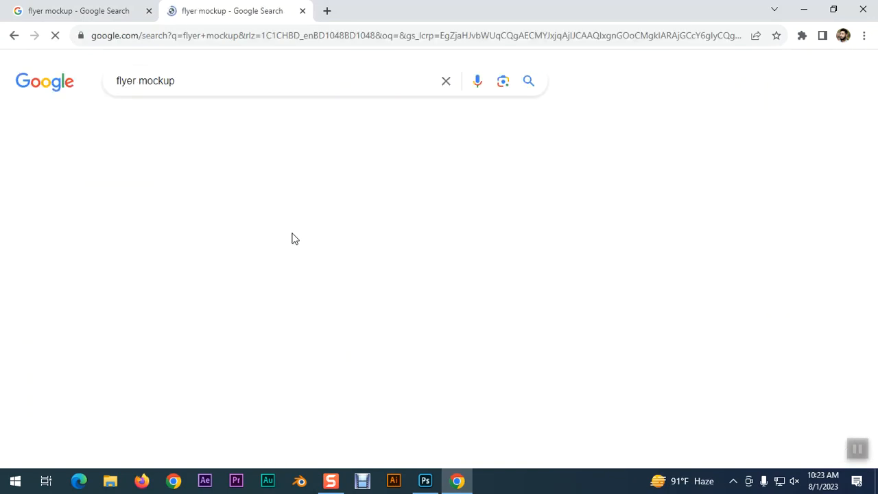
click(195, 81)
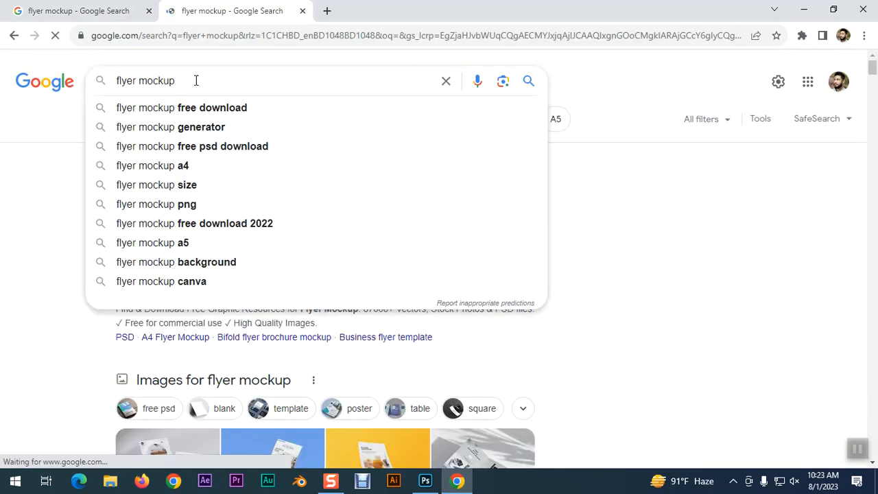
click(213, 107)
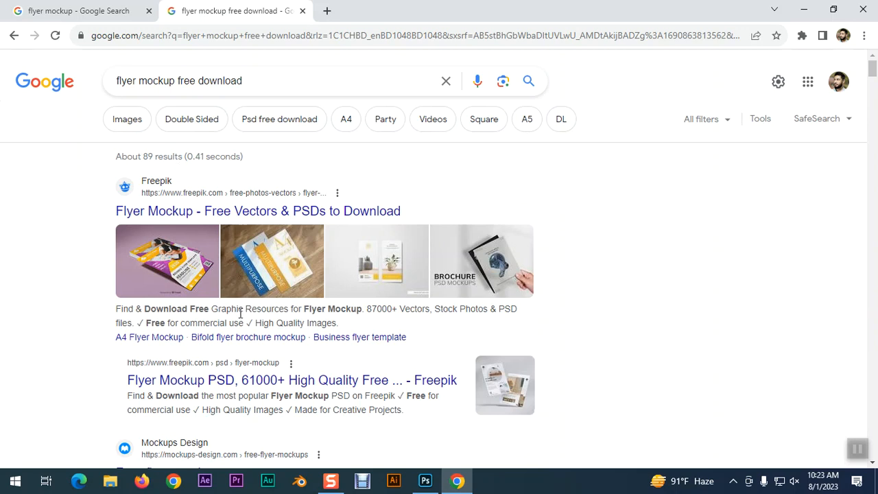
Step: Open the Mockups Design "Free flyer mockups" and Daily Mockup "33+ Free Flyer Mockup PSD Templates 2023" results in background tabs
scroll(238, 315, down, 3)
middle_click(182, 282)
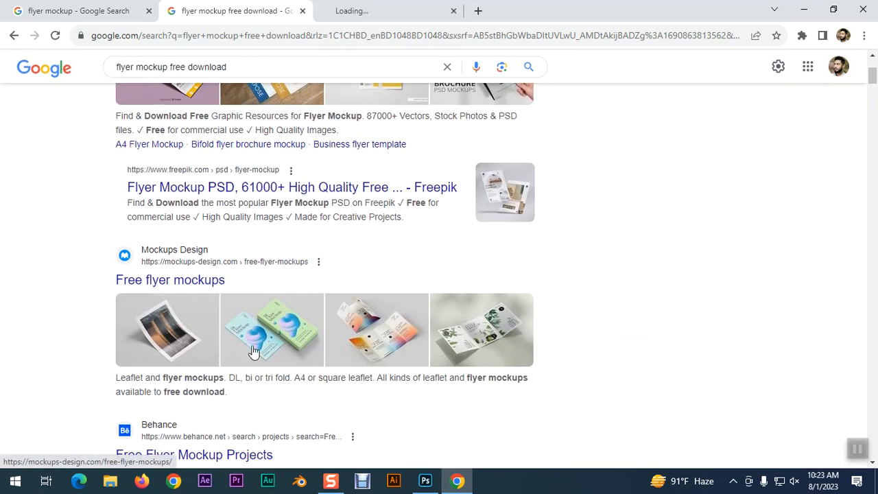
scroll(323, 332, down, 3)
scroll(323, 331, down, 1)
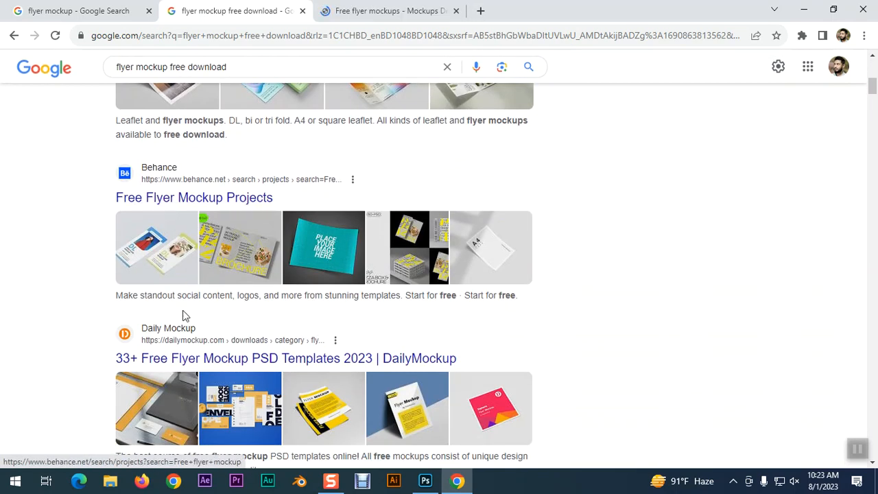
scroll(182, 299, down, 3)
middle_click(160, 169)
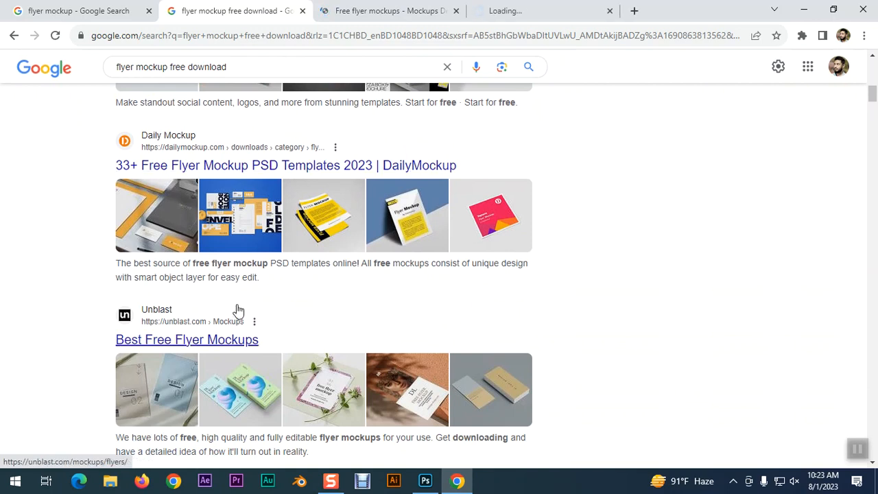
scroll(328, 292, down, 3)
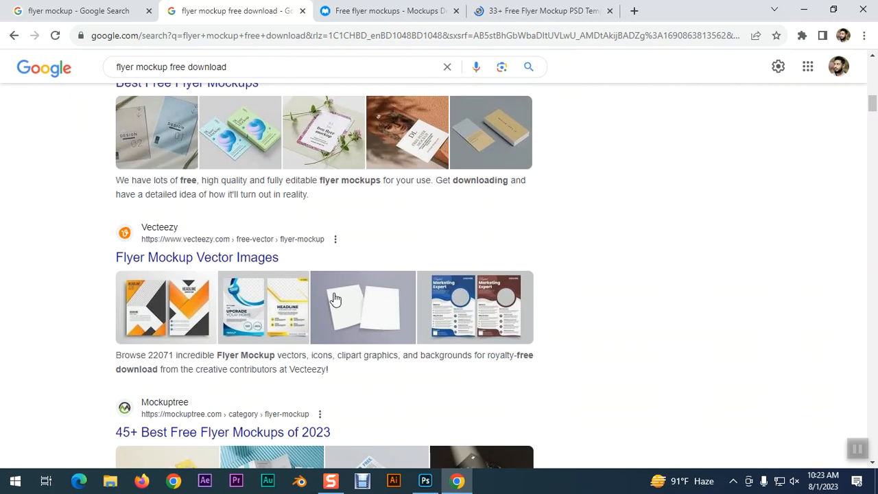
Step: Show the image results for this search and open the webthemez.com "28+ Best Flyer Mockup PSD Templates" page in a background tab
scroll(322, 299, up, 8)
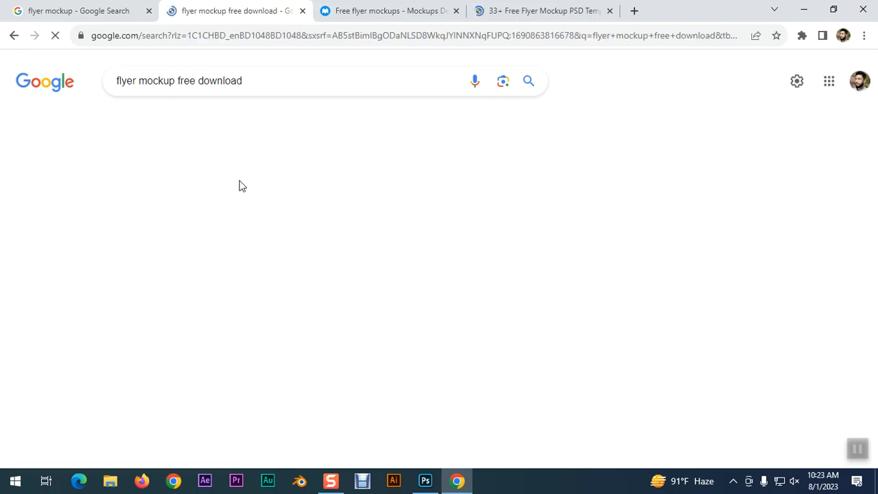
scroll(537, 272, down, 3)
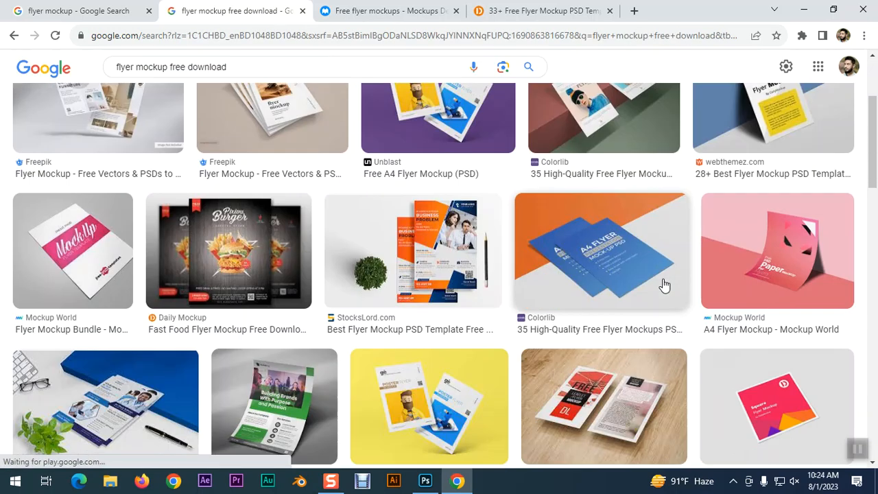
scroll(66, 350, up, 1)
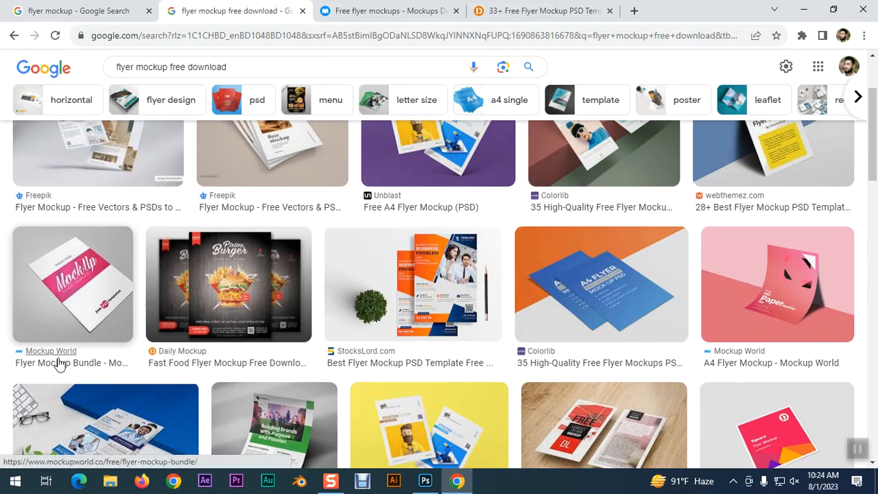
scroll(275, 343, up, 2)
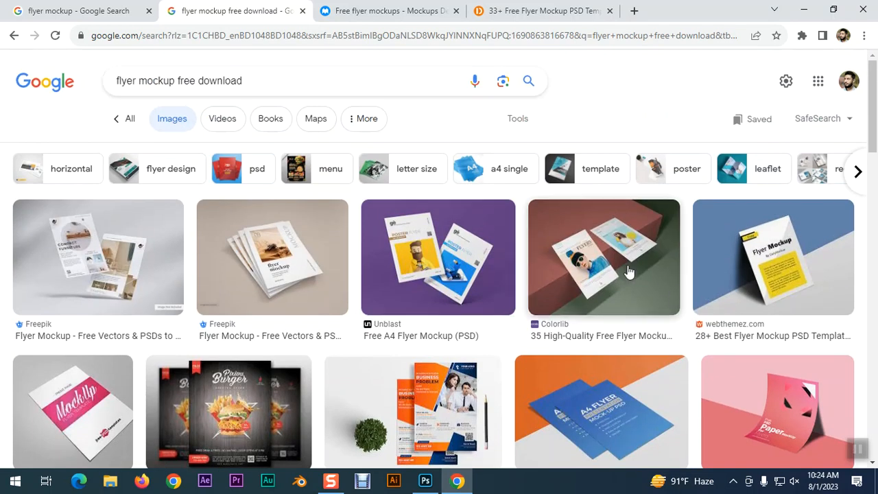
middle_click(739, 339)
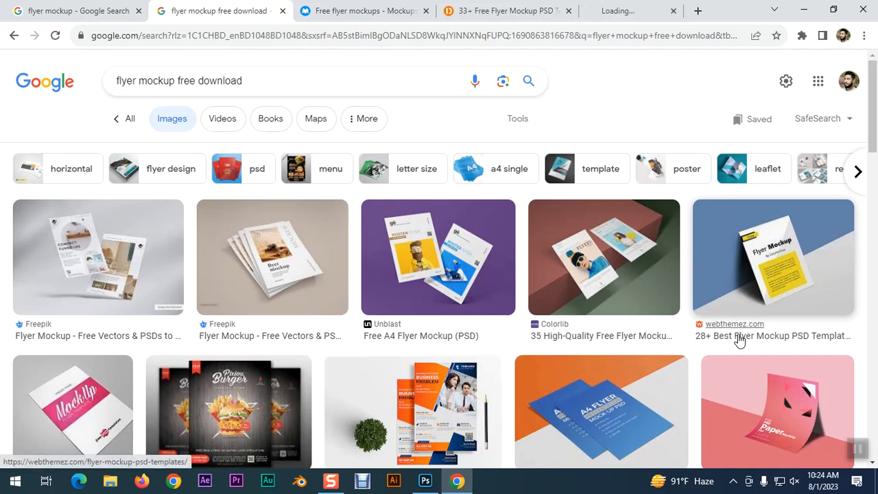
Step: Open Graphic Design Junction's free A4 flyer mockup page in a new tab and find its download link
scroll(608, 253, down, 5)
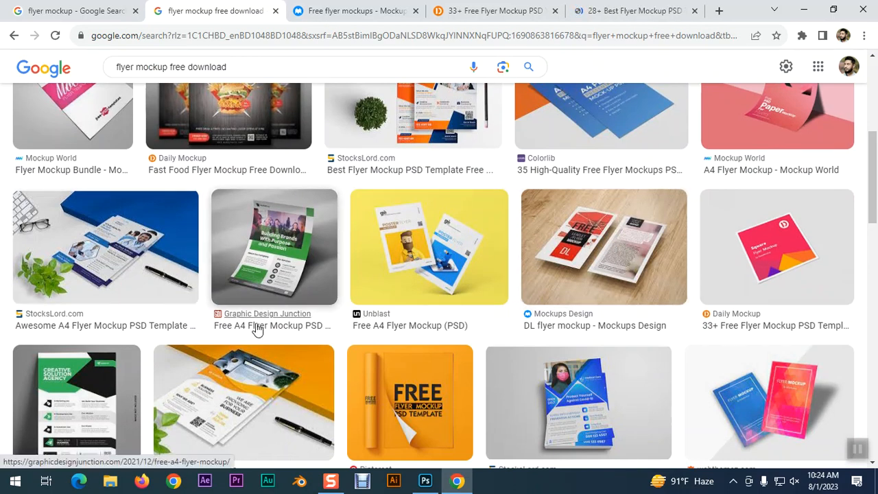
middle_click(256, 326)
click(645, 10)
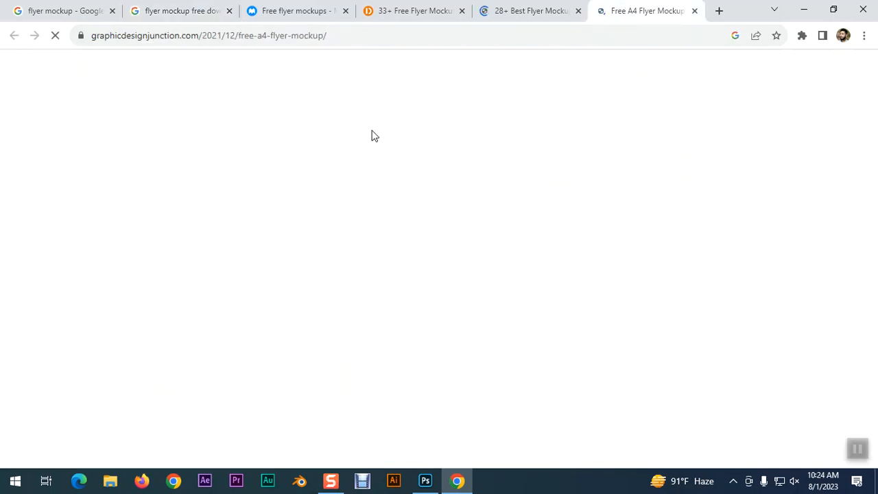
scroll(402, 276, down, 5)
scroll(506, 243, down, 14)
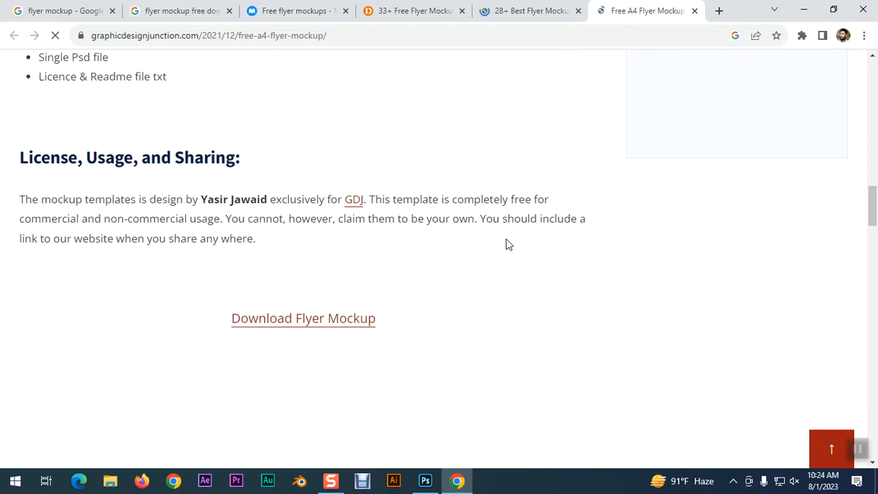
Step: Download A4 Flyer Mockup.zip through its Google Drive page and close the Graphic Design Junction tab
click(309, 300)
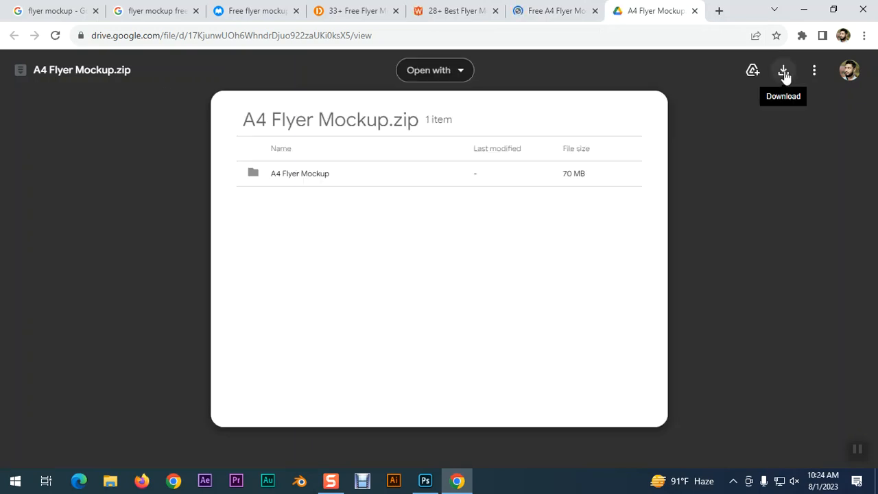
click(785, 74)
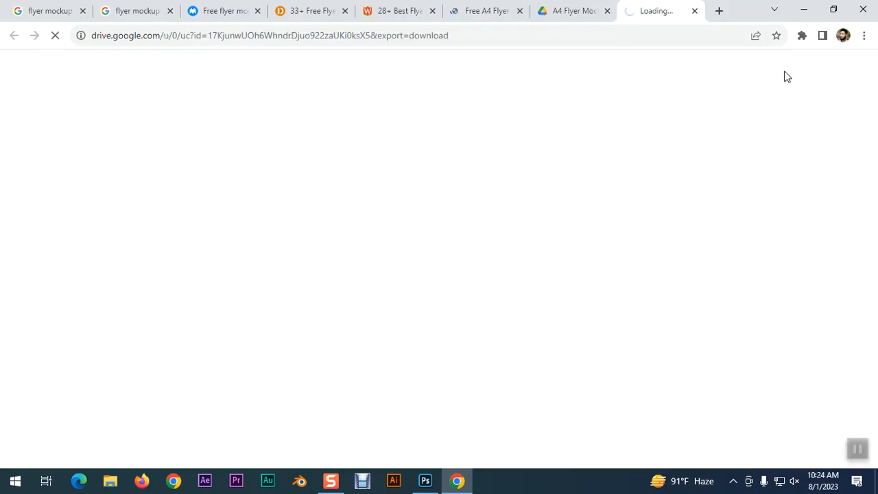
click(581, 7)
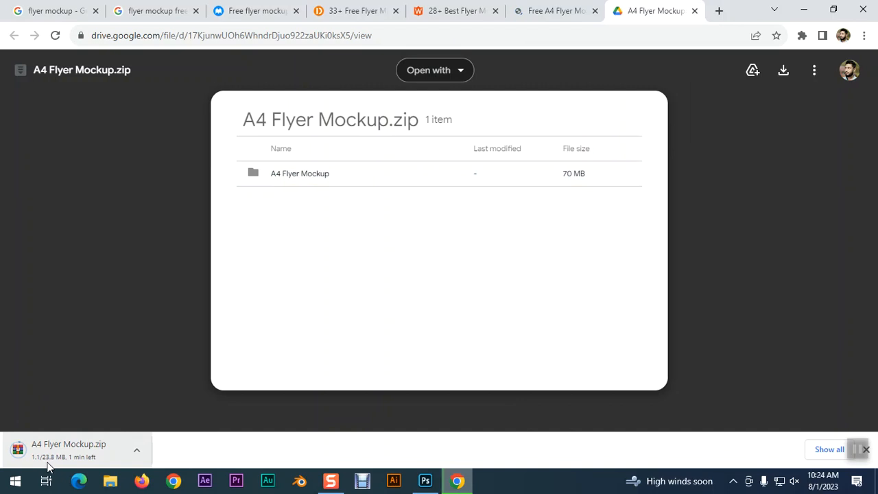
click(579, 7)
click(594, 10)
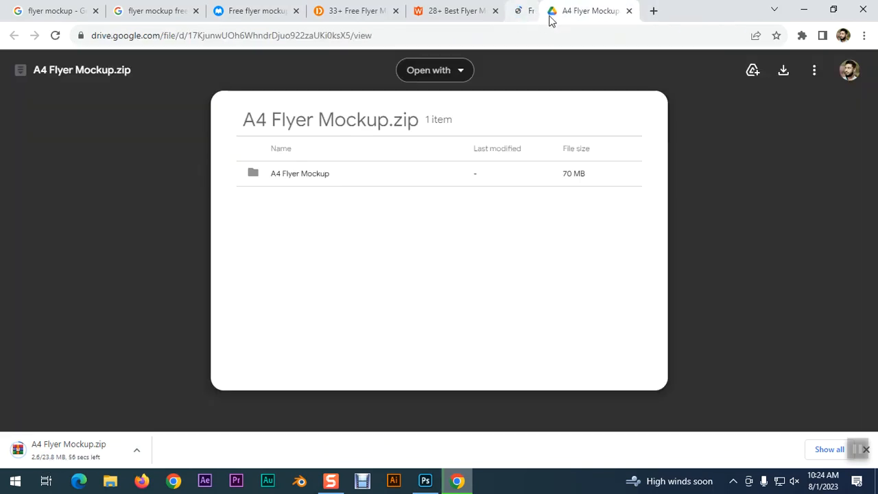
Step: Switch to the webthemez.com flyer mockup collection and look through its templates for another mockup to download
click(457, 10)
scroll(449, 288, down, 4)
scroll(449, 288, down, 10)
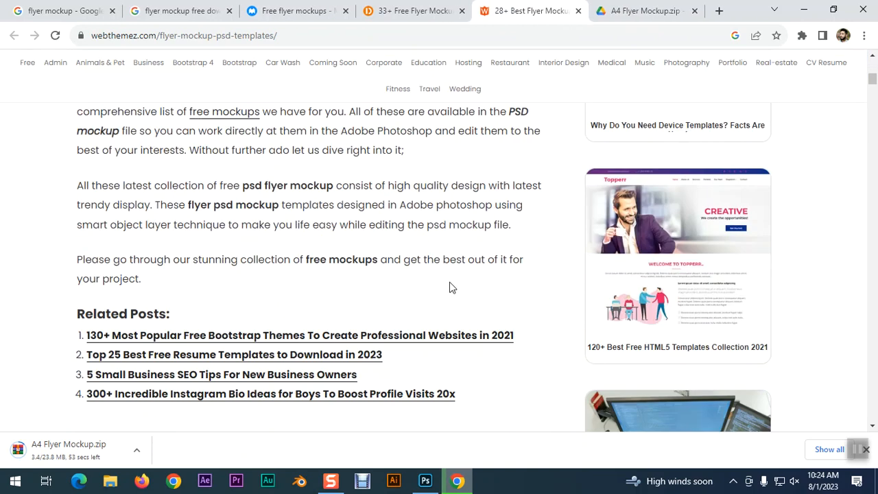
scroll(305, 258, down, 4)
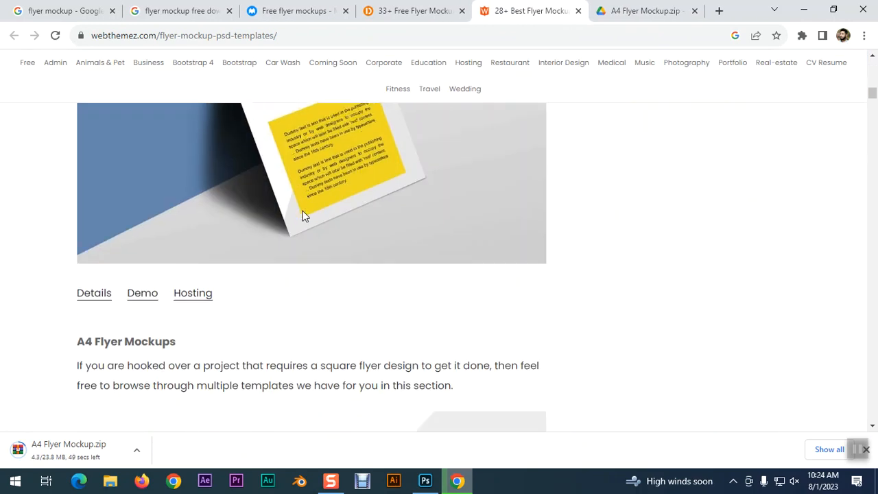
scroll(355, 217, up, 10)
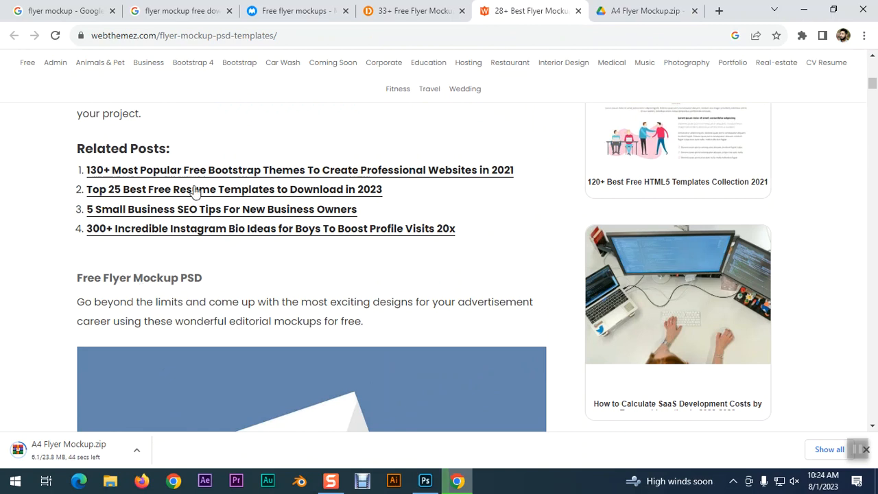
scroll(334, 275, down, 12)
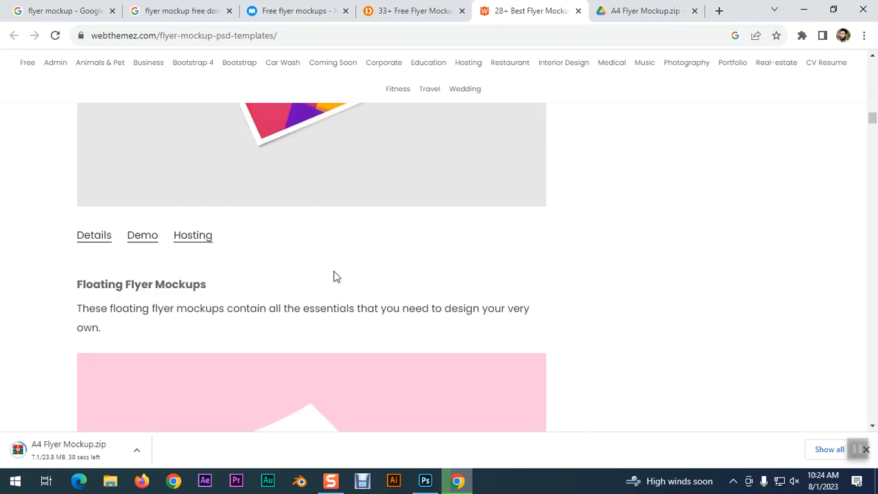
scroll(334, 276, down, 12)
scroll(335, 275, up, 10)
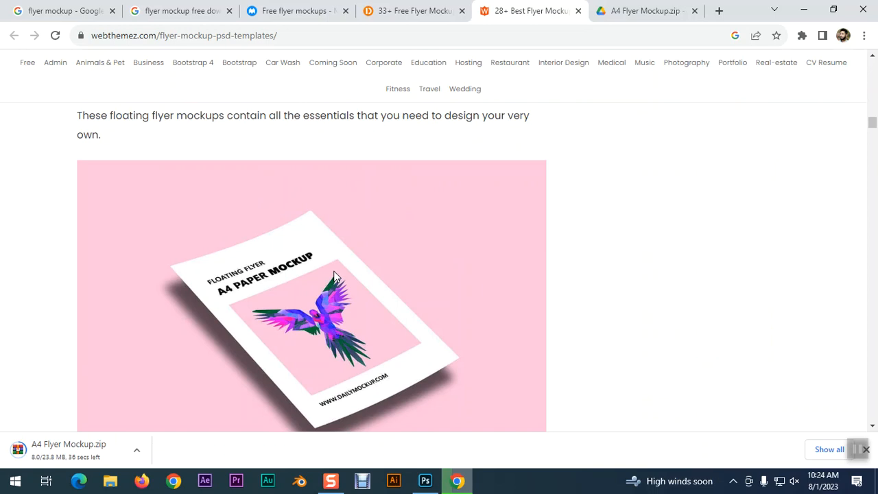
scroll(335, 276, up, 8)
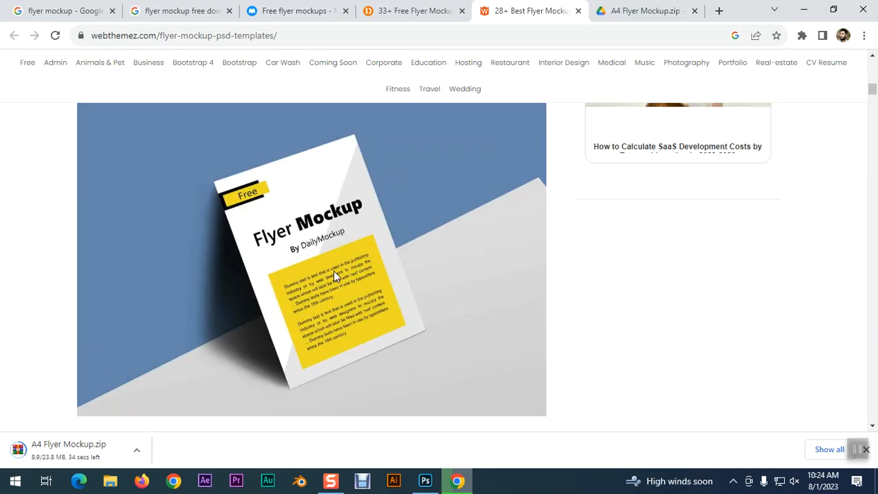
scroll(231, 336, down, 3)
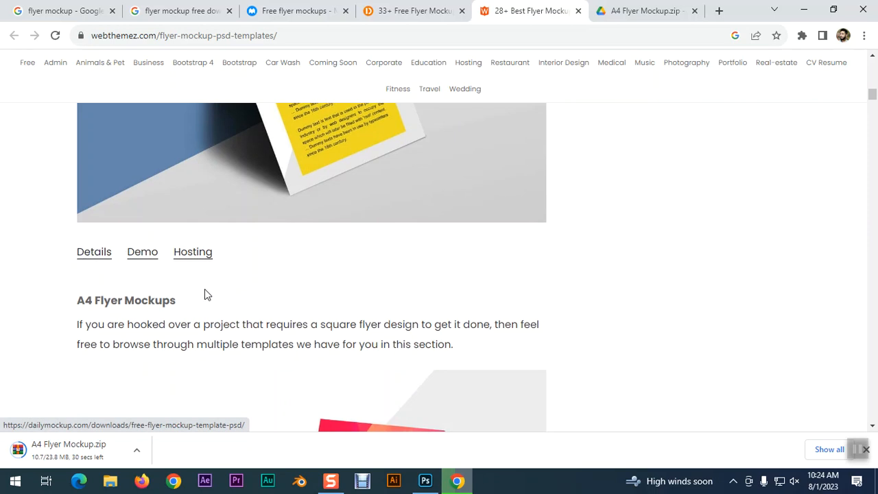
scroll(205, 294, down, 20)
scroll(255, 297, down, 20)
scroll(254, 296, down, 10)
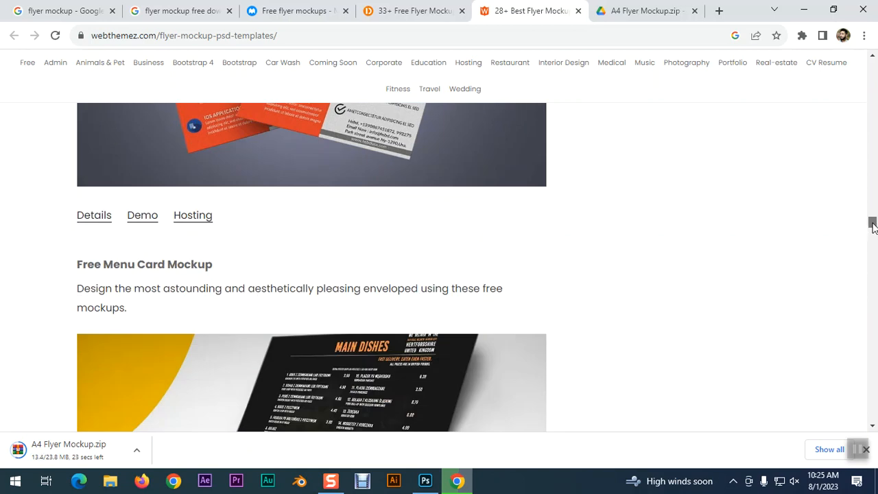
drag(874, 226, 873, 409)
scroll(293, 347, down, 5)
scroll(292, 347, up, 10)
scroll(292, 350, up, 10)
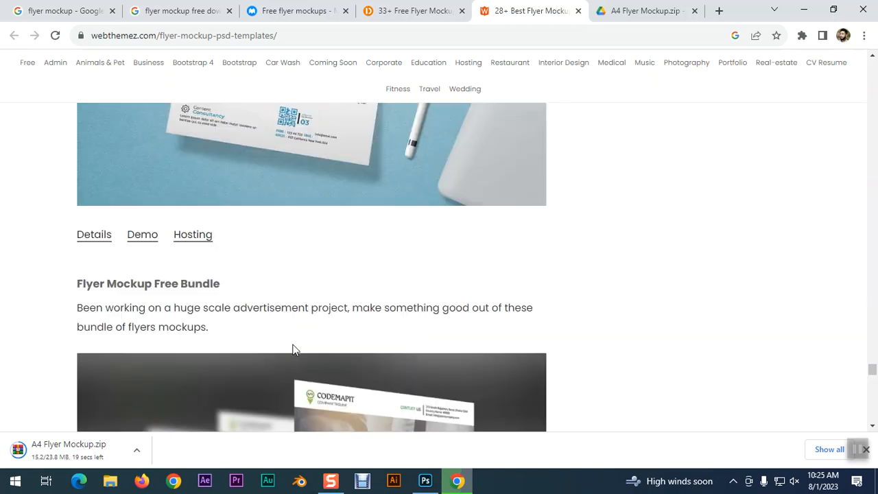
Step: Open the corporate flyer mockup's details page on dailymockup.com, review its preview and features, and start its free download
scroll(88, 332, down, 4)
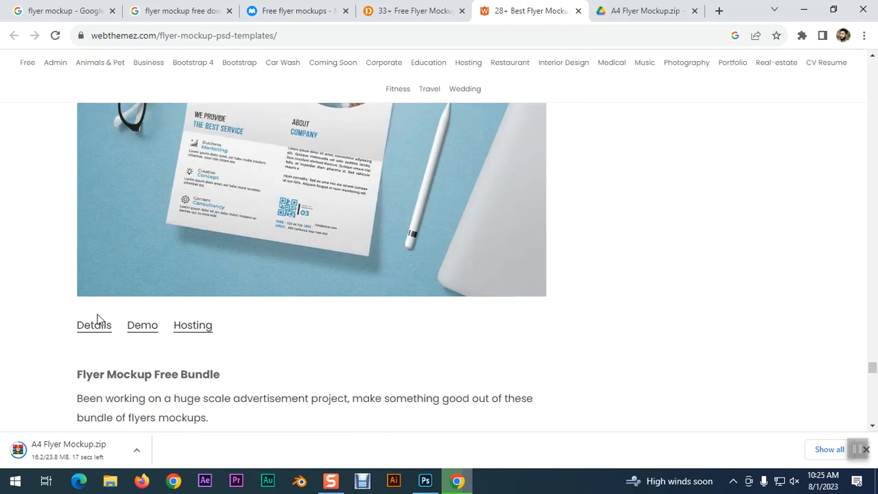
click(89, 332)
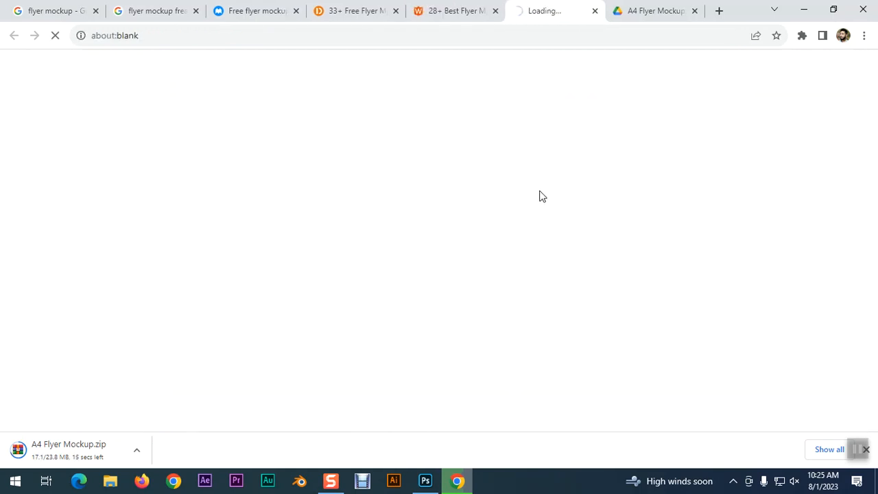
scroll(296, 235, down, 9)
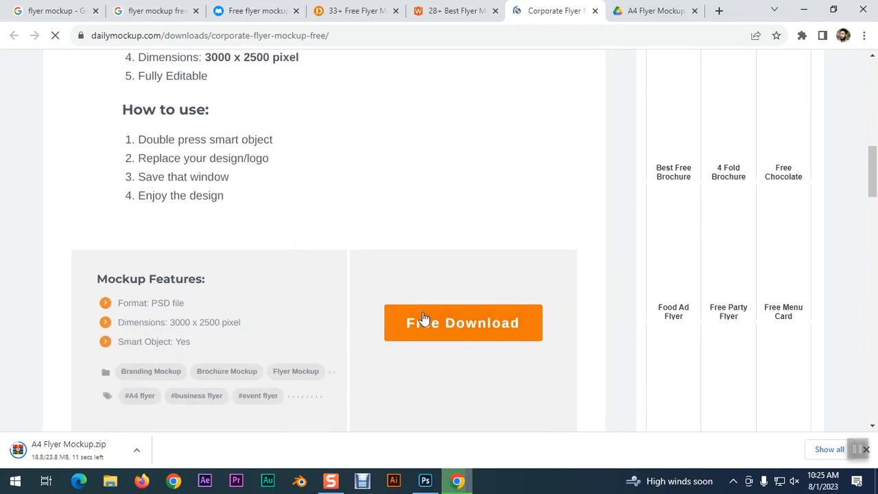
scroll(411, 268, up, 9)
scroll(407, 249, down, 9)
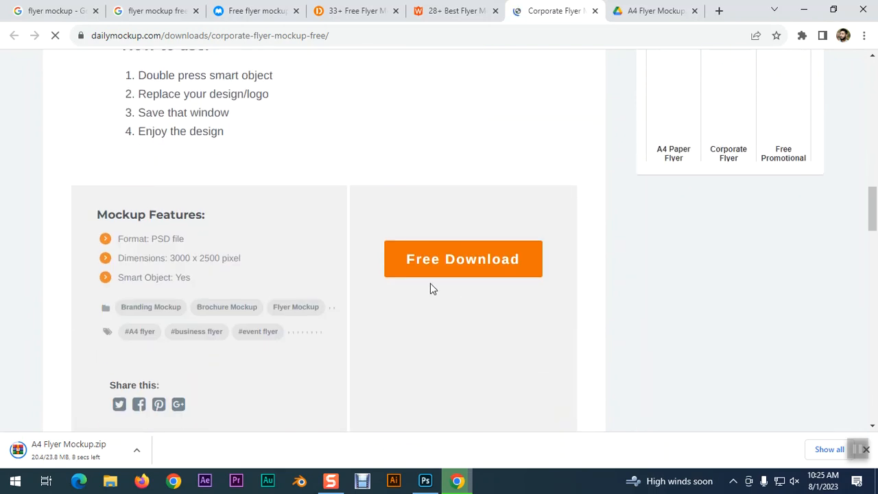
scroll(384, 240, up, 5)
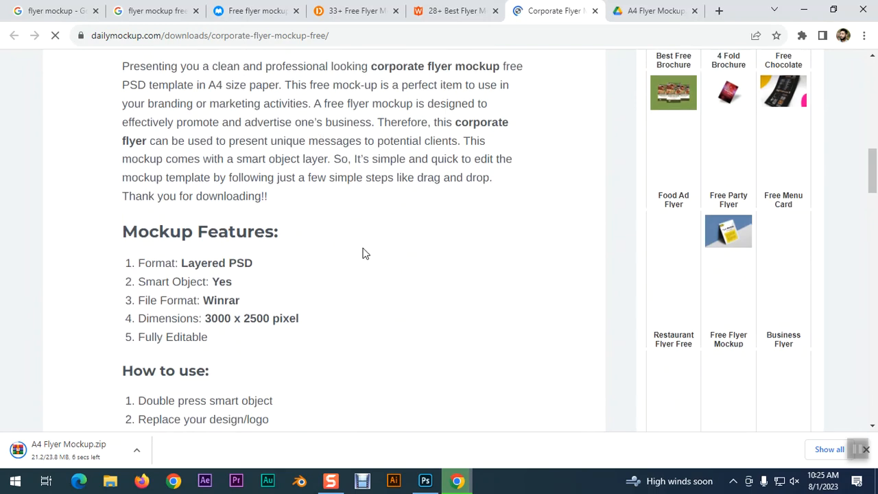
scroll(364, 254, up, 7)
scroll(338, 131, down, 3)
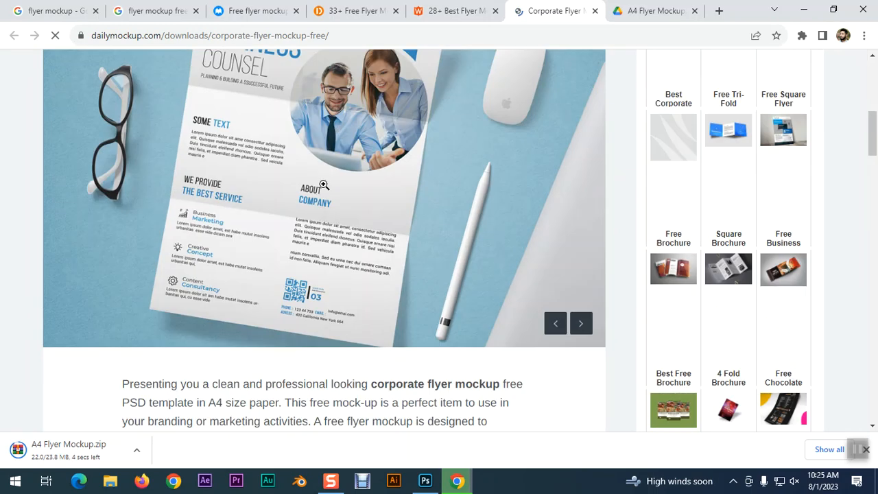
scroll(336, 219, down, 8)
click(424, 261)
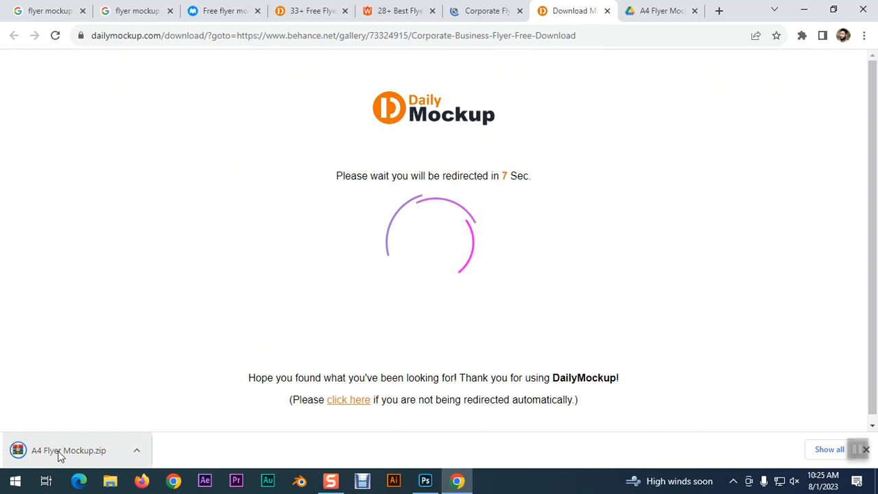
Step: Switch to Photoshop and, while opening a file, extract A4 Flyer Mockup.zip in Downloads into its own A4 Flyer Mockup folder
click(427, 481)
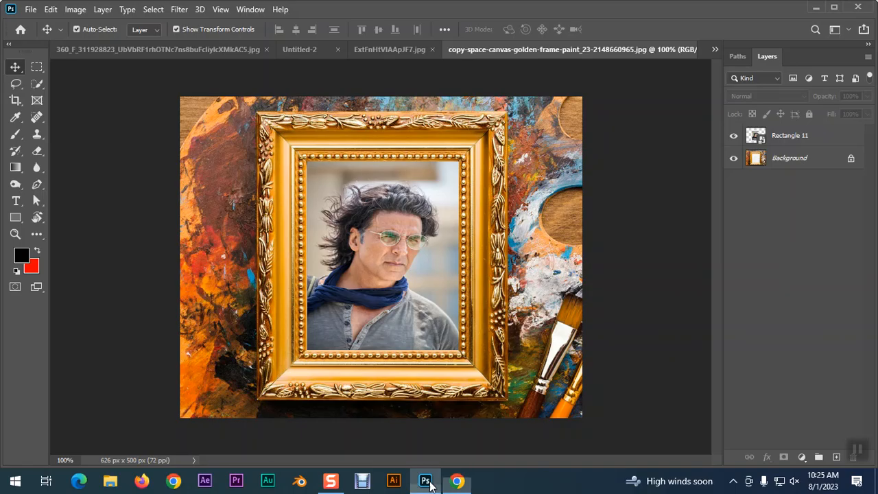
click(30, 10)
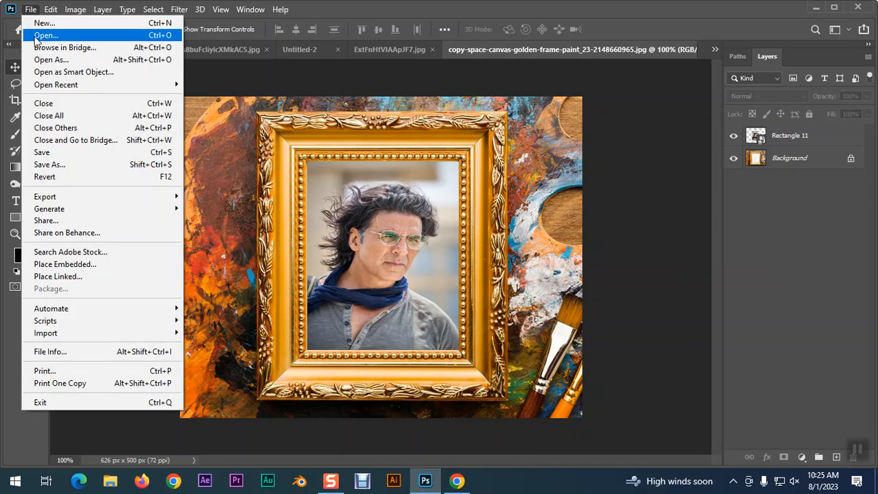
click(35, 33)
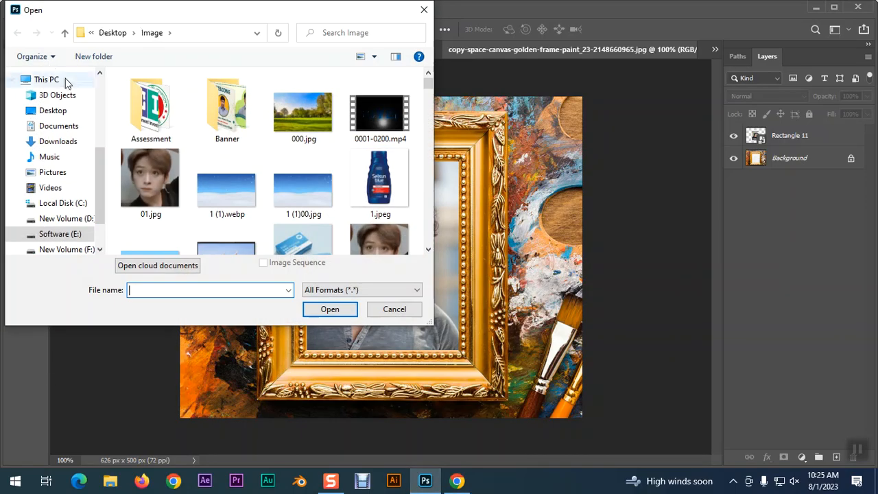
click(61, 141)
click(167, 135)
right_click(163, 129)
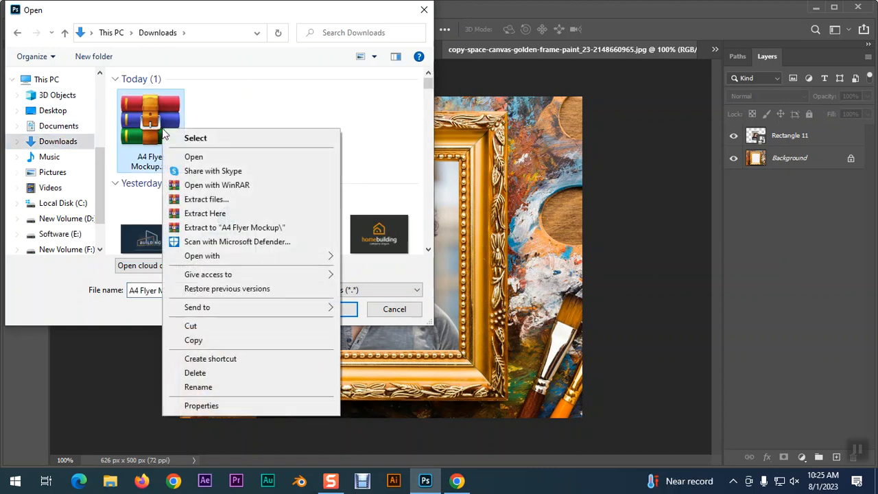
click(208, 228)
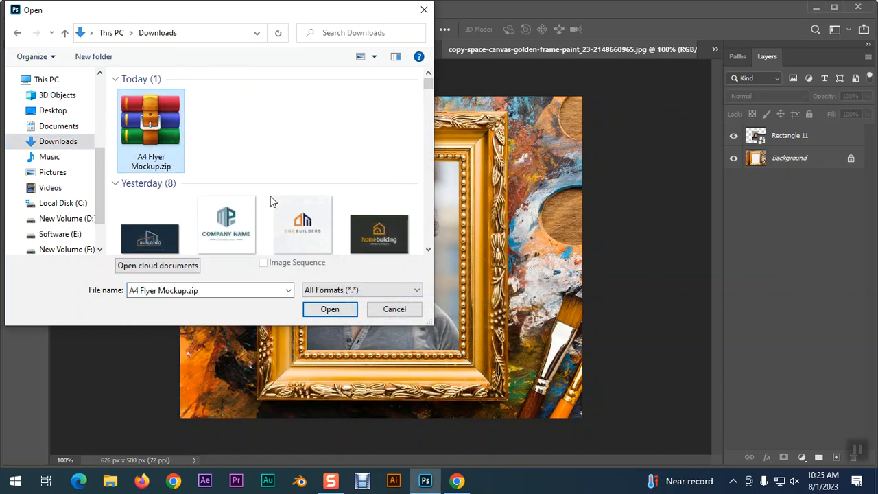
Step: Open flyer_mockup.psd from the extracted A4 Flyer Mockup folder
click(238, 133)
double_click(238, 134)
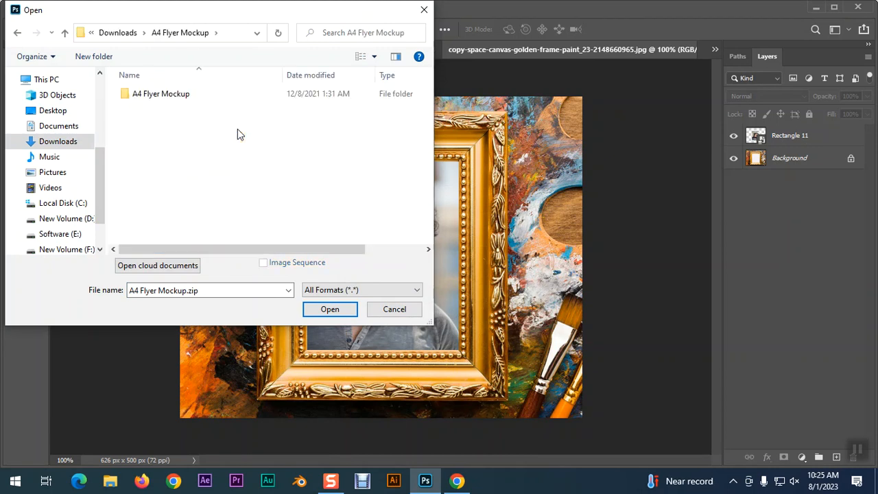
double_click(161, 96)
click(135, 112)
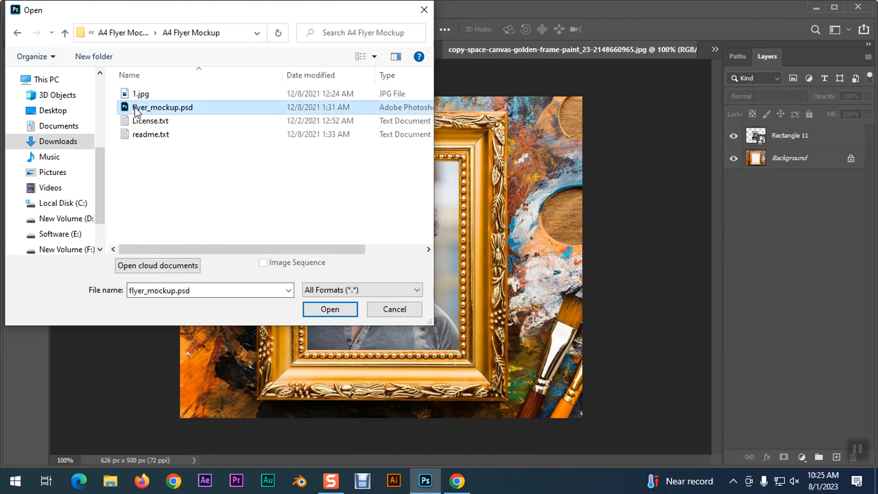
click(329, 309)
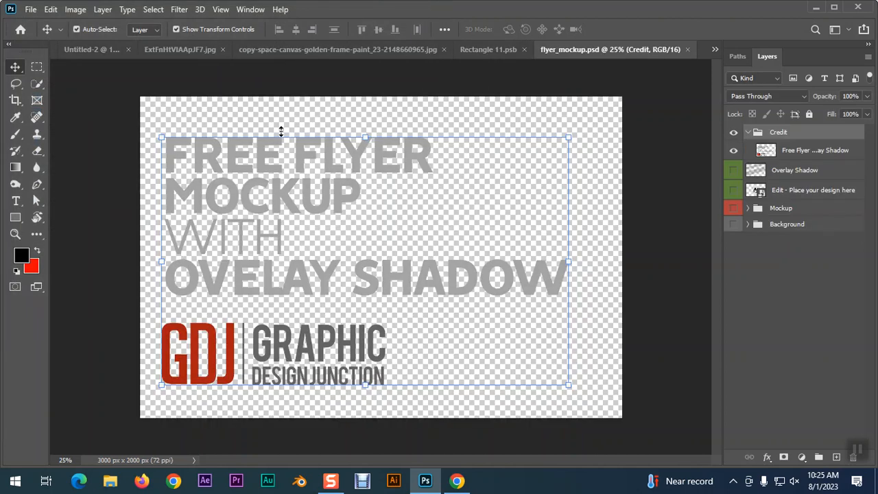
Step: Show the Overlay Shadow, Edit, Mockup and Background layers, and hide only the Free Flyer text layer inside the Credit group
click(734, 171)
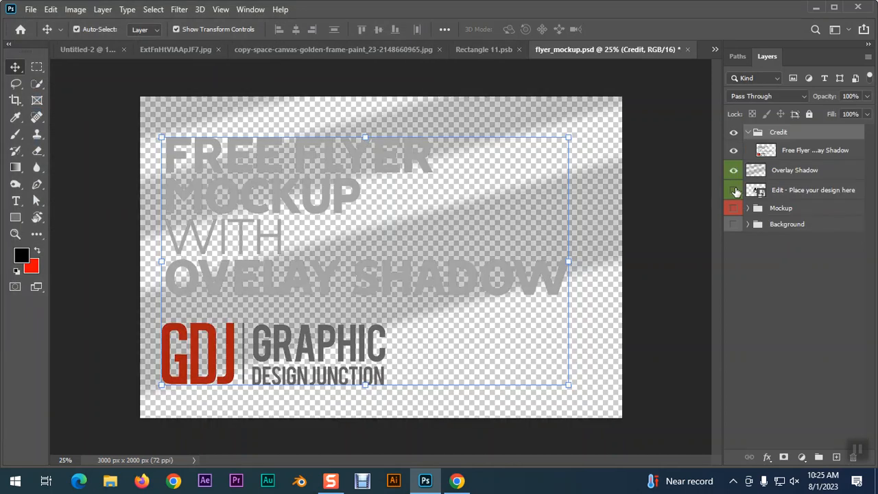
click(734, 207)
click(733, 226)
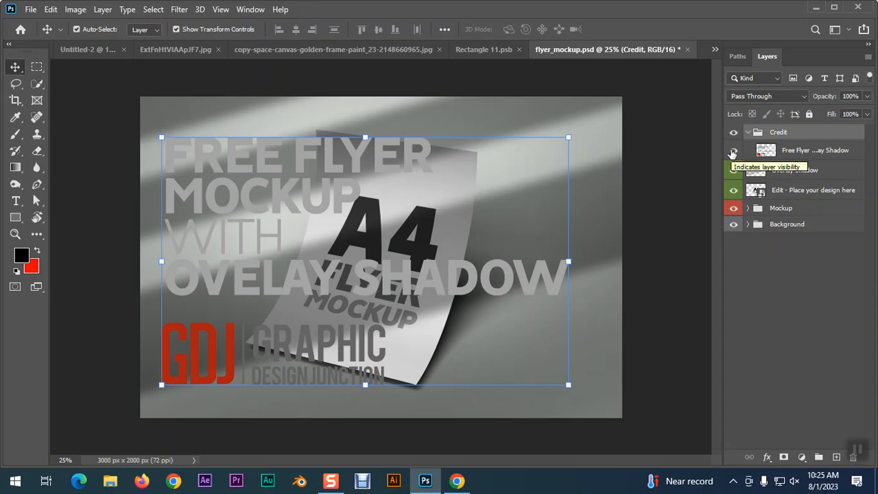
click(733, 132)
click(733, 133)
click(733, 132)
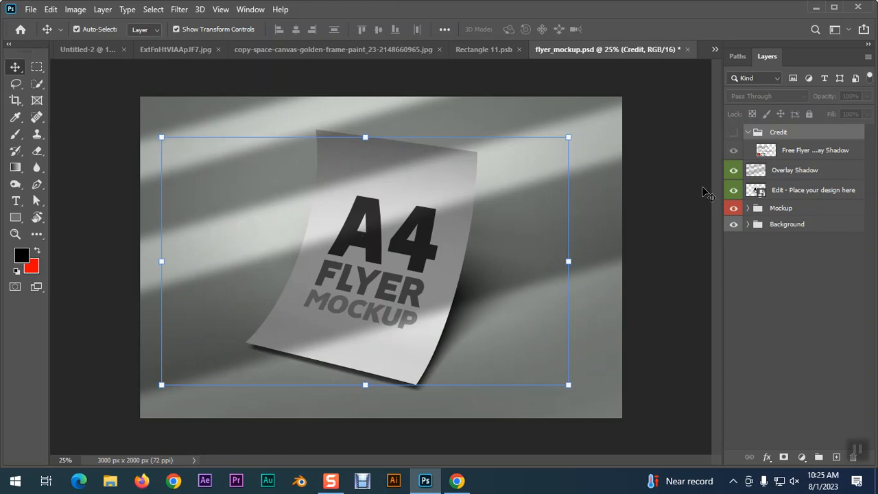
click(775, 278)
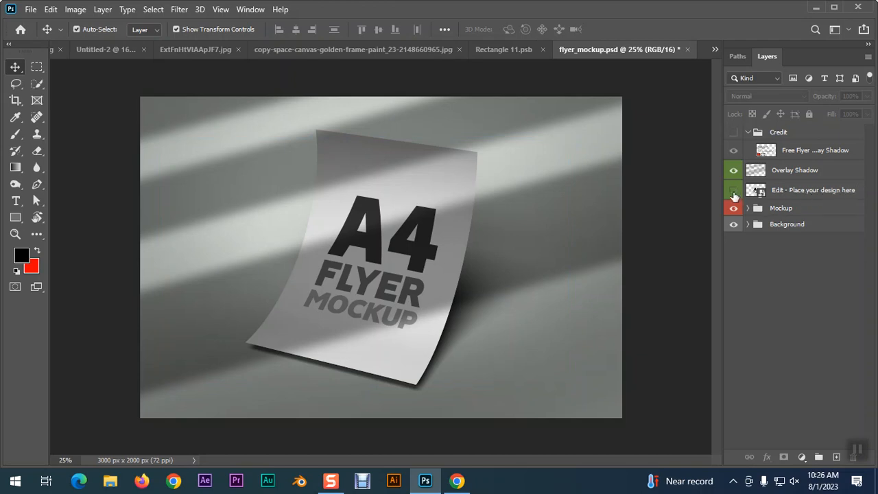
click(734, 132)
click(733, 150)
Step: Open the "Edit - Place your design here" smart object and replace its A4 Flyer Mockup placeholder with the copied portrait photo
double_click(756, 192)
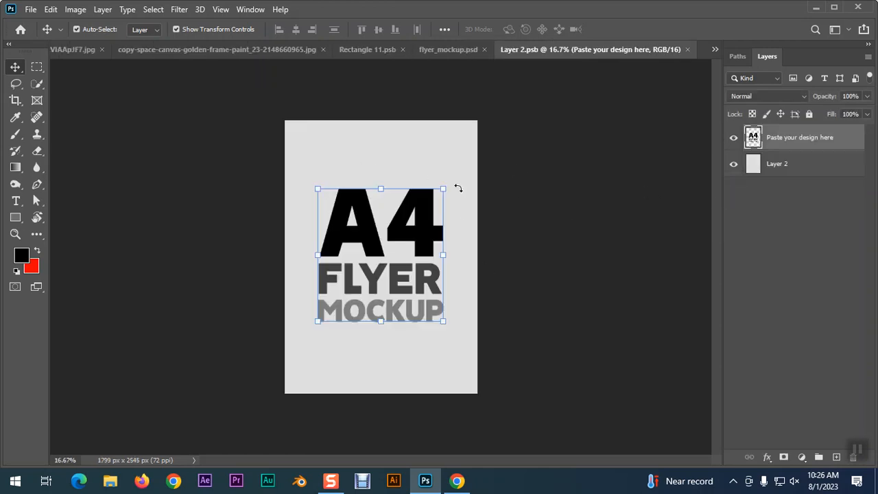
key(Delete)
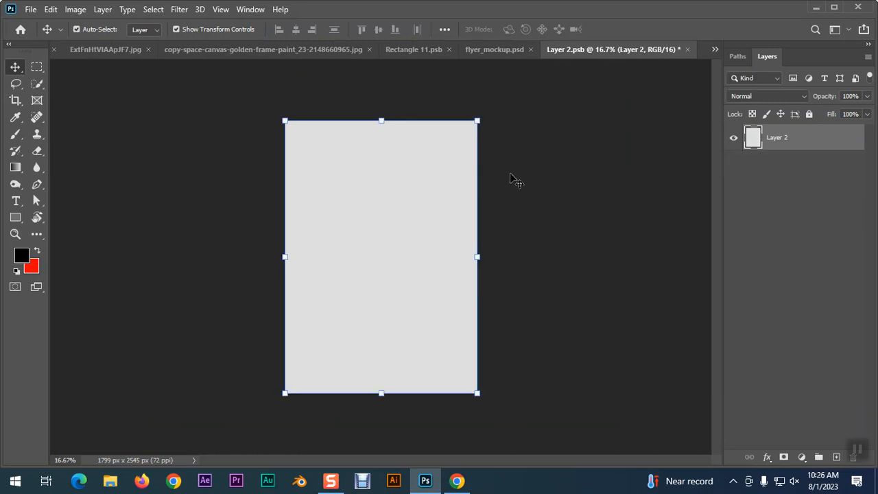
key(ctrl+v)
Step: Stretch the pasted portrait to fill the whole canvas and save the smart object contents to update flyer_mockup.psd
drag(424, 188, 477, 120)
drag(338, 221, 285, 221)
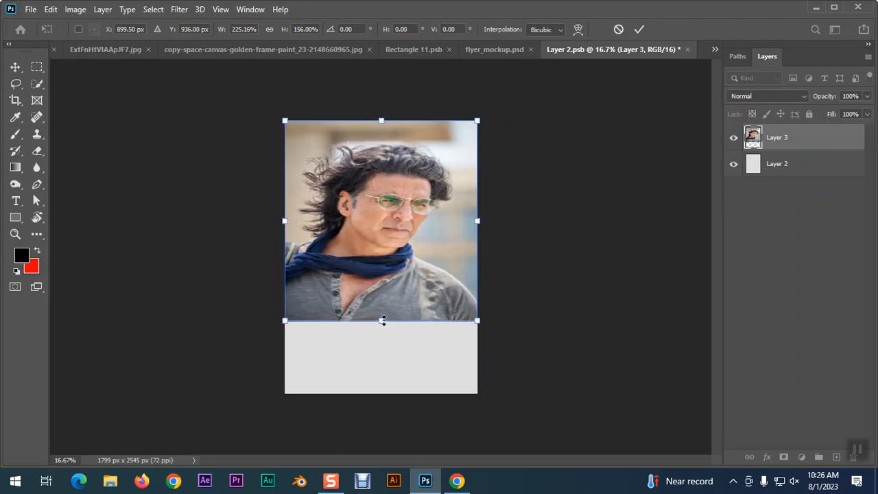
drag(382, 323, 381, 394)
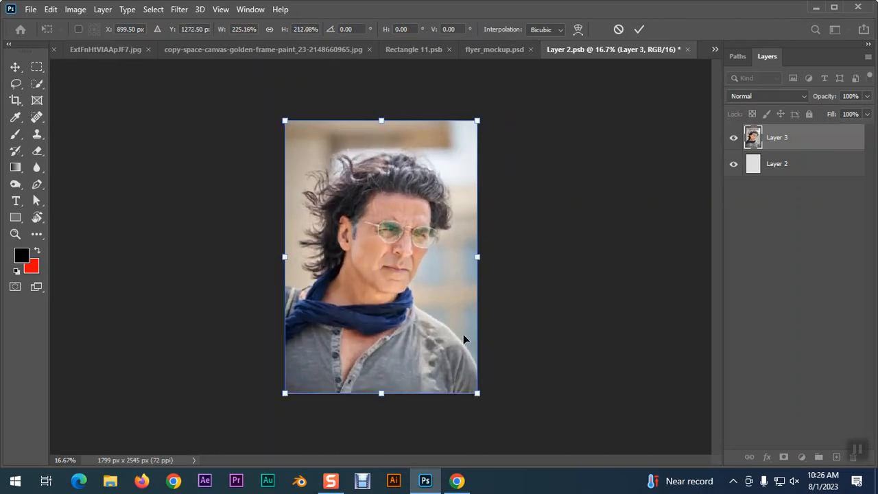
key(Return)
key(ctrl)
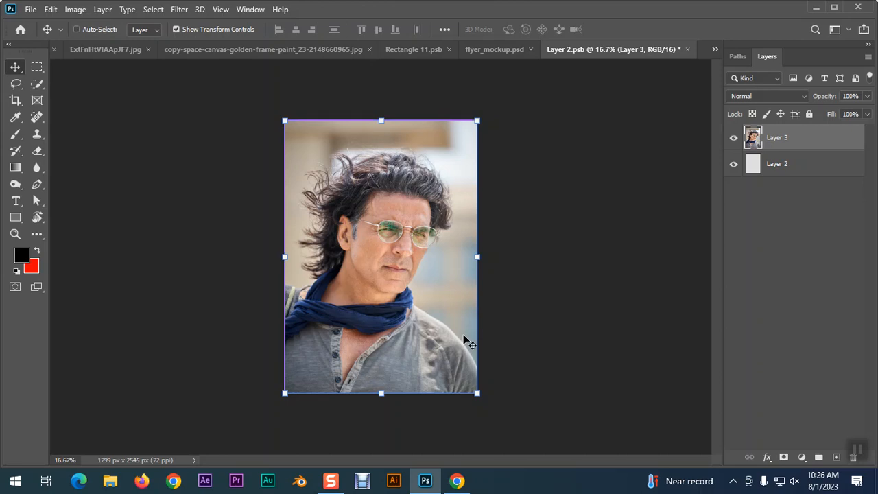
key(ctrl+s)
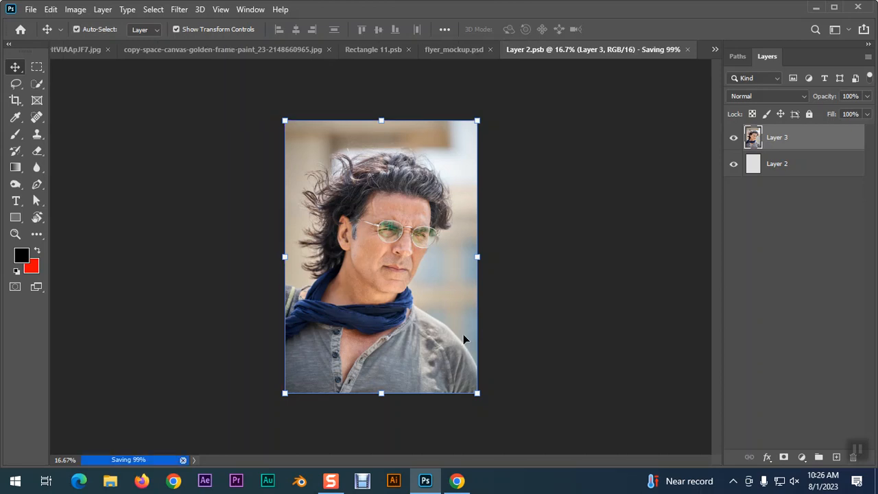
click(453, 50)
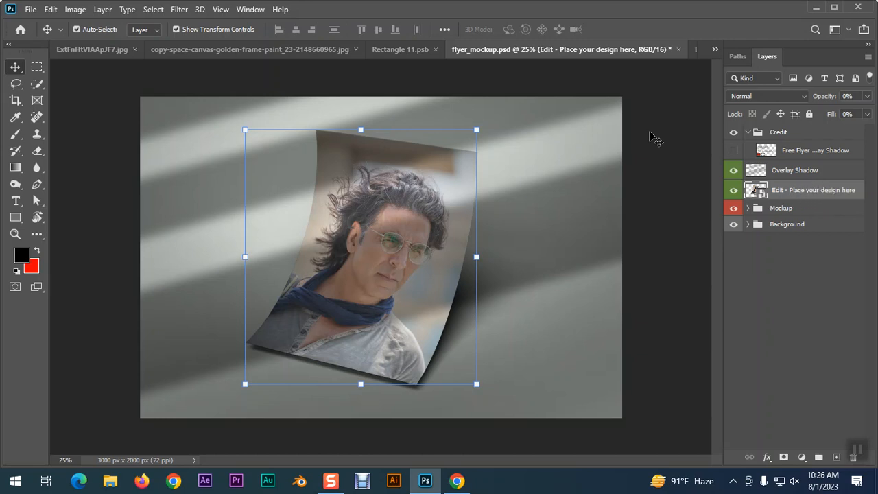
Step: Return to Layer 2.psb and add the text "Hello" over the portrait
click(716, 50)
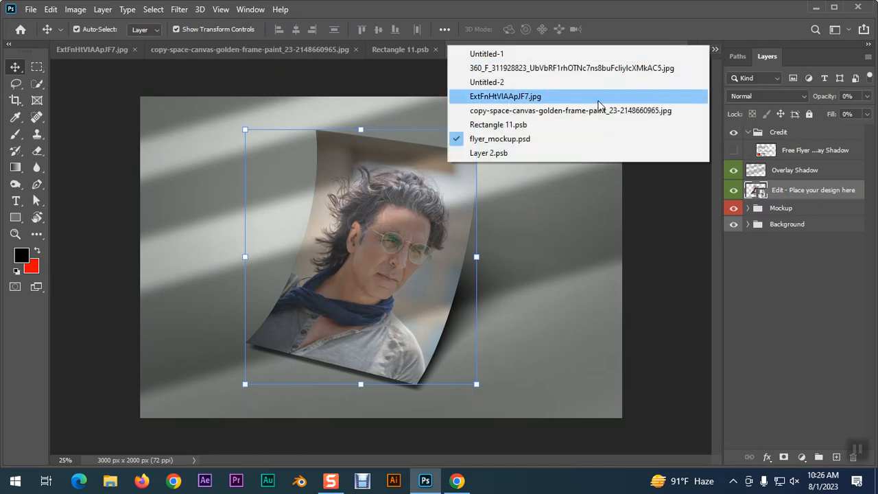
click(511, 153)
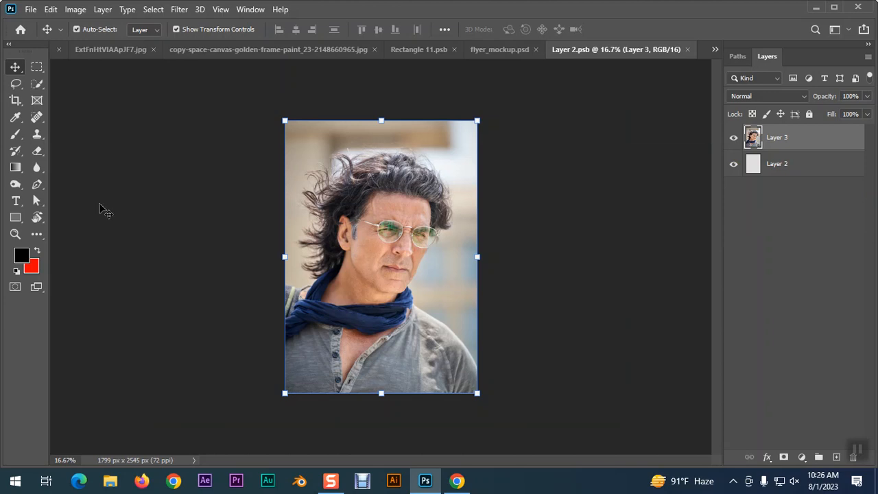
click(16, 201)
click(348, 240)
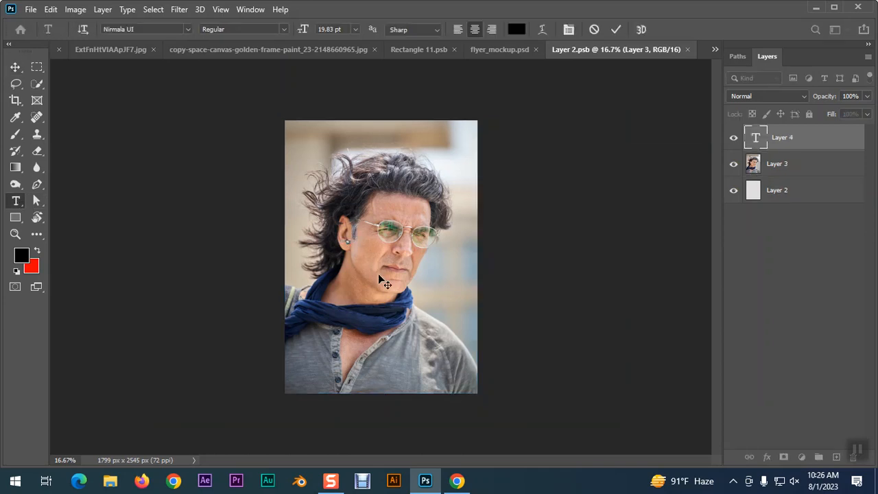
click(15, 67)
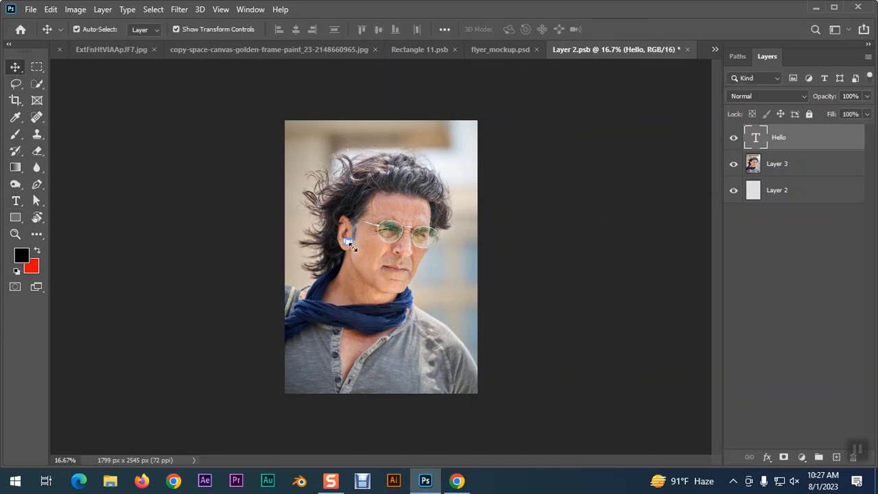
Step: Enlarge the Hello text across the portrait's face and save the smart object contents to update flyer_mockup.psd
drag(364, 251, 395, 246)
key(Return)
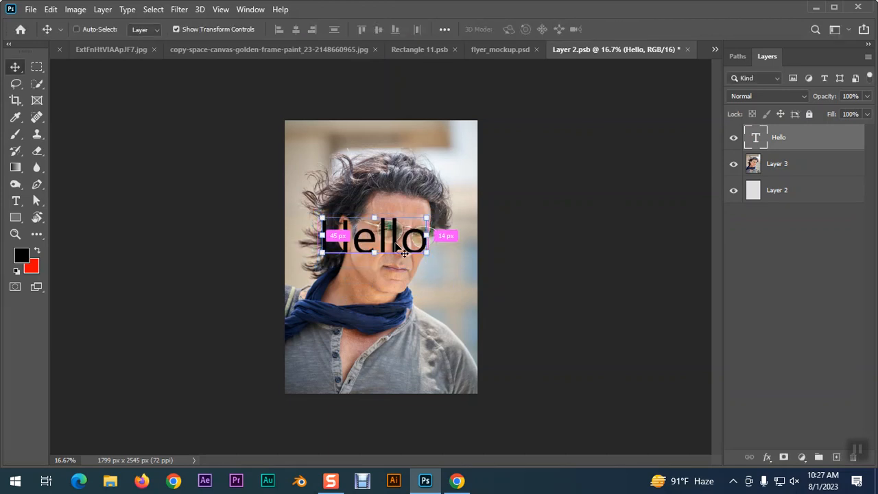
key(ctrl+s)
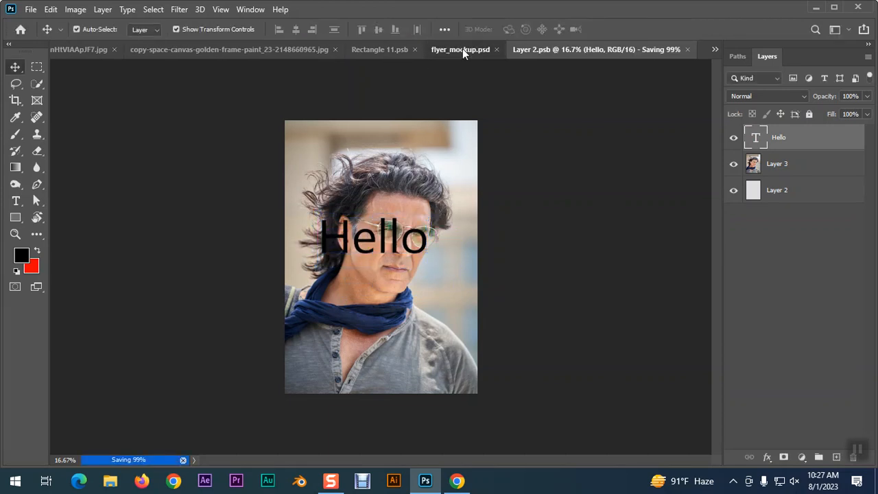
click(463, 48)
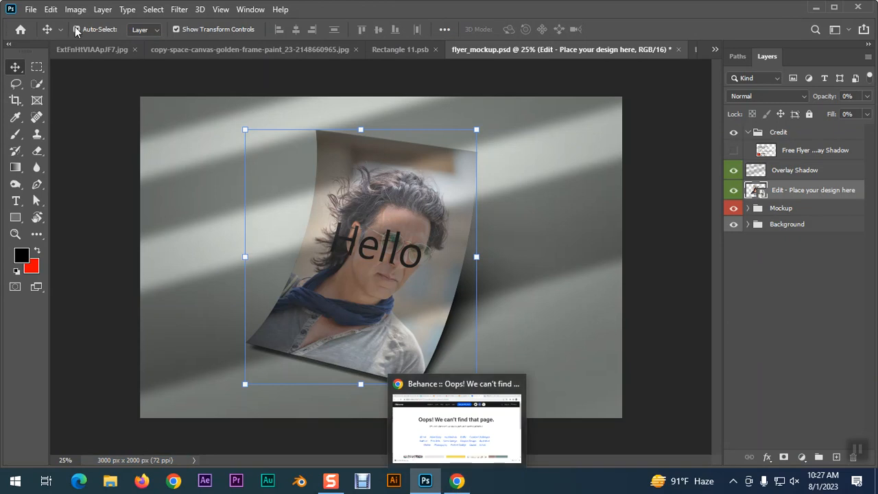
click(29, 10)
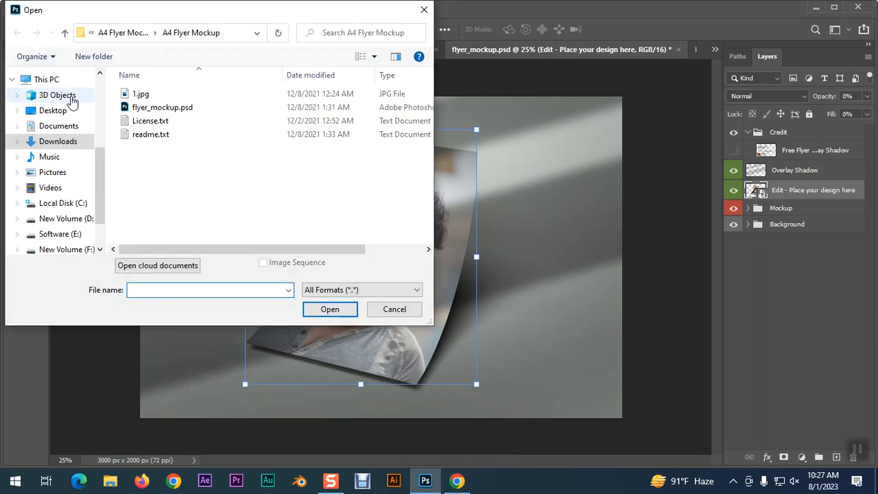
click(65, 33)
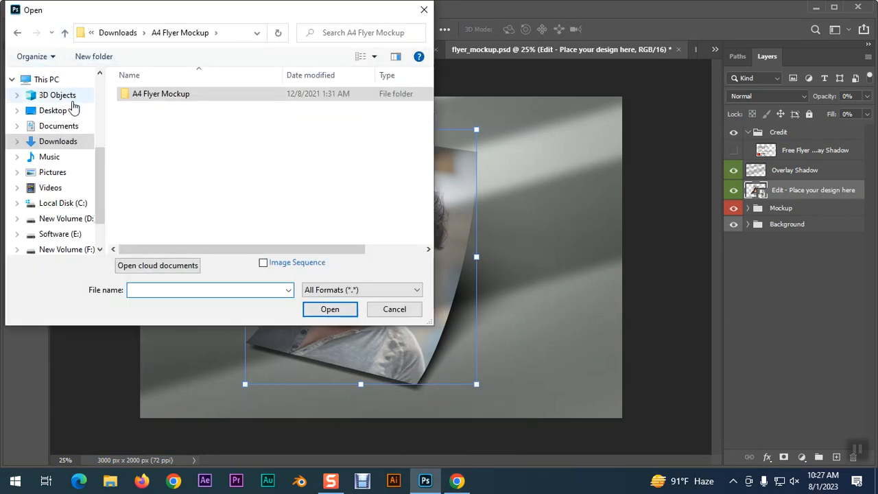
click(64, 33)
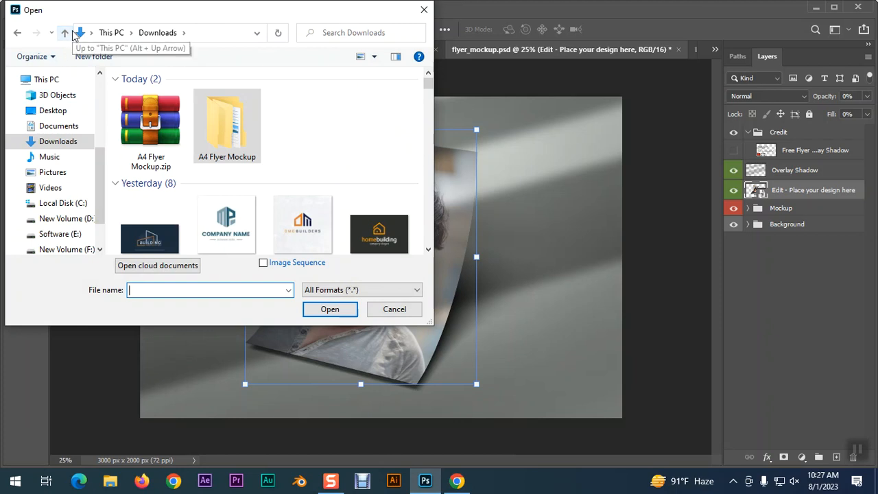
Step: Switch to Chrome, look over the missing Behance project page and close it
click(457, 481)
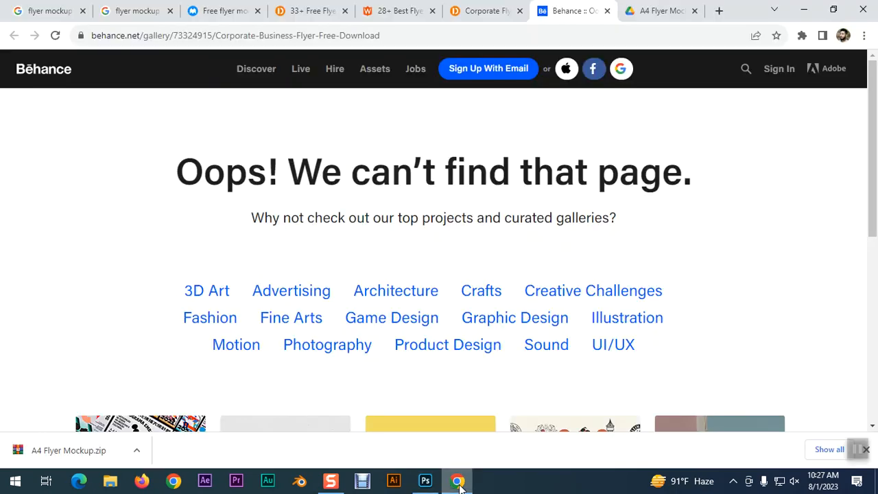
scroll(501, 279, down, 4)
scroll(502, 279, up, 4)
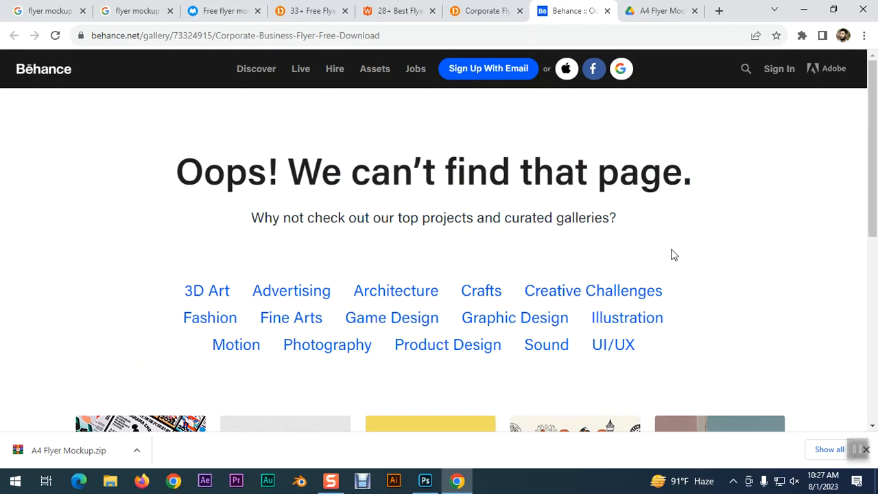
scroll(672, 254, down, 6)
scroll(659, 198, up, 6)
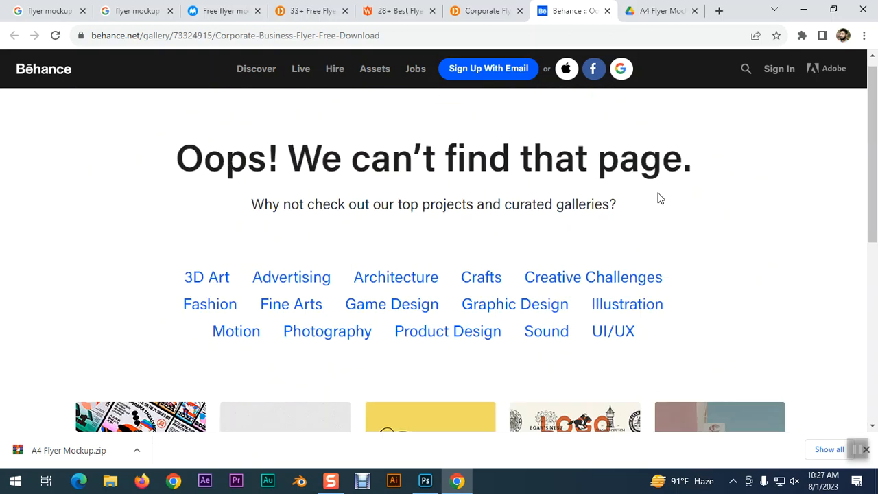
click(606, 11)
Step: Try the free download again from the Daily Mockup page for the Corporate Flyer Mockup
scroll(400, 290, up, 5)
scroll(315, 329, up, 8)
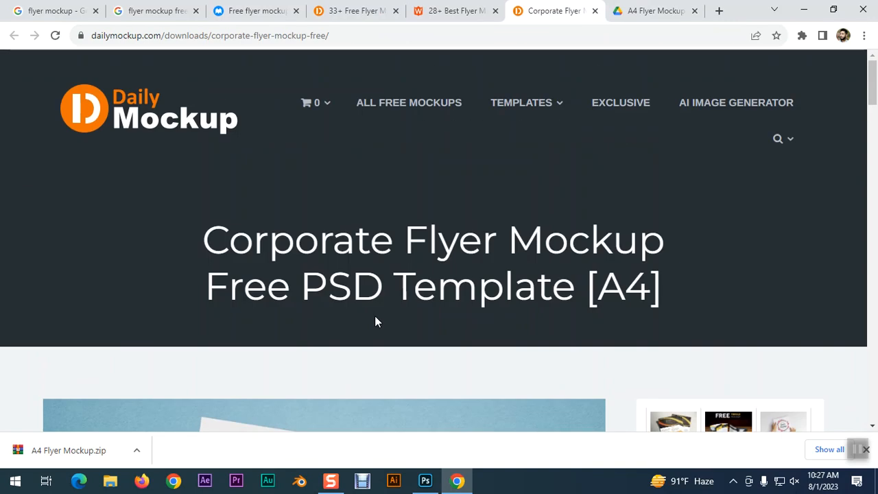
scroll(376, 321, down, 8)
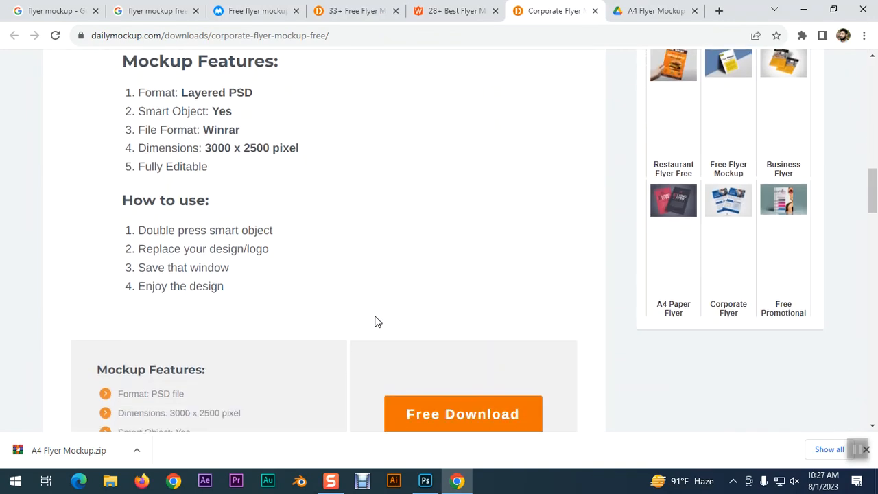
scroll(376, 321, down, 3)
click(413, 180)
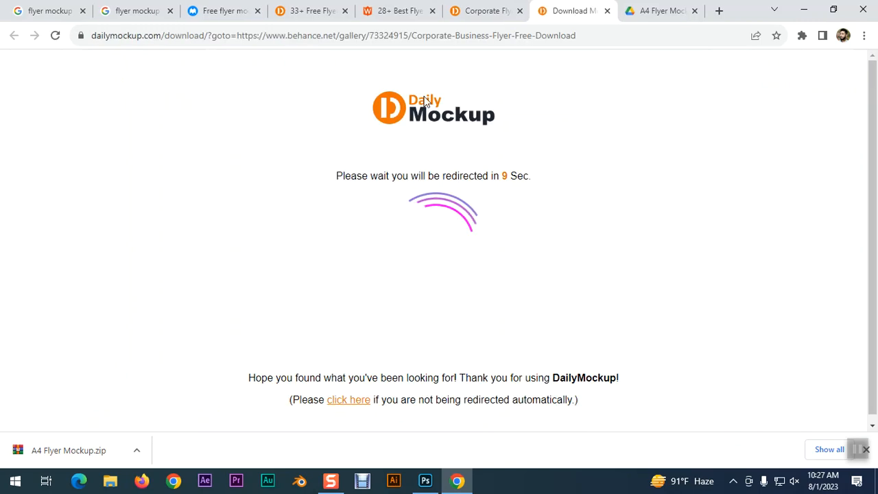
Step: Check the Corporate Flyer Mockup page once more, then close it together with the redirecting download page
click(482, 10)
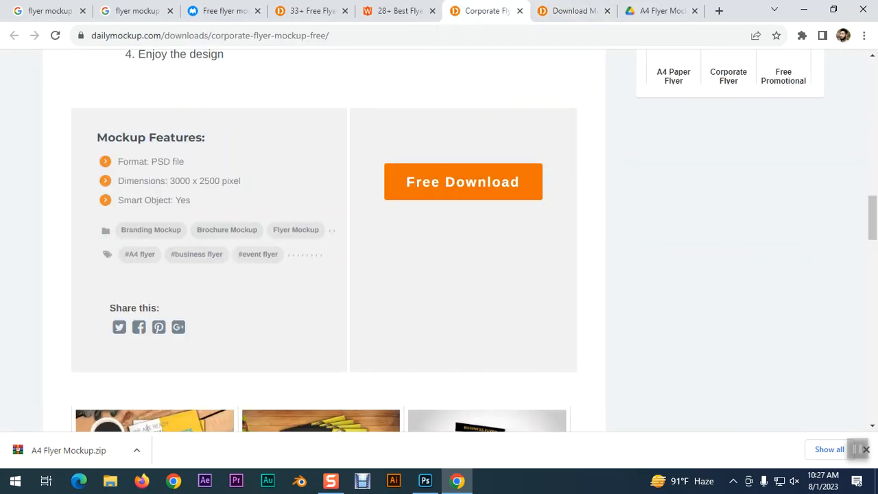
scroll(351, 288, down, 5)
scroll(366, 280, up, 6)
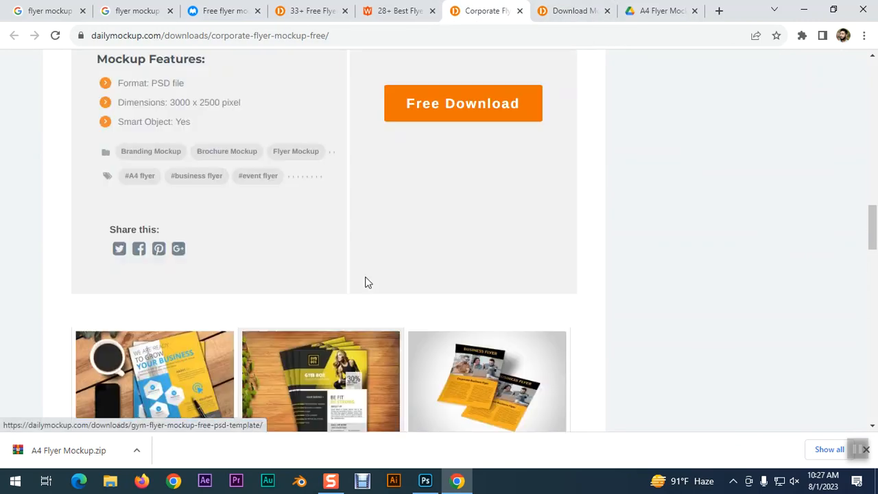
click(555, 8)
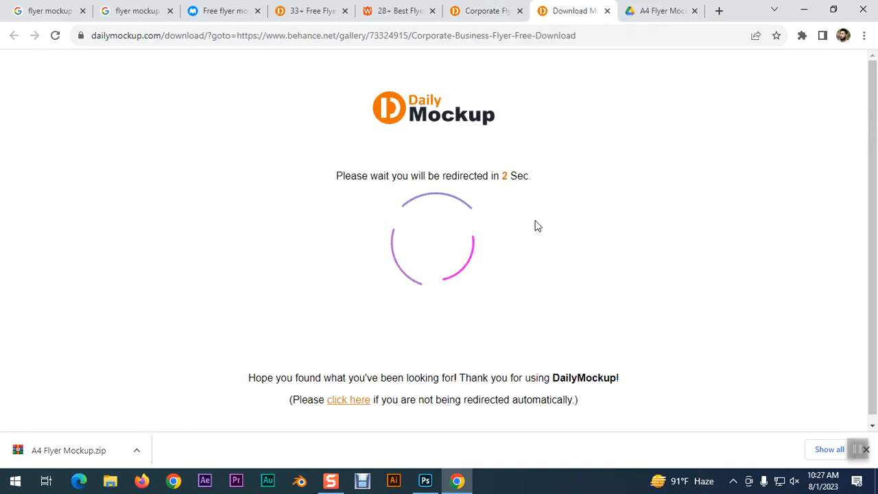
key(ctrl+w)
key(ctrl+w)
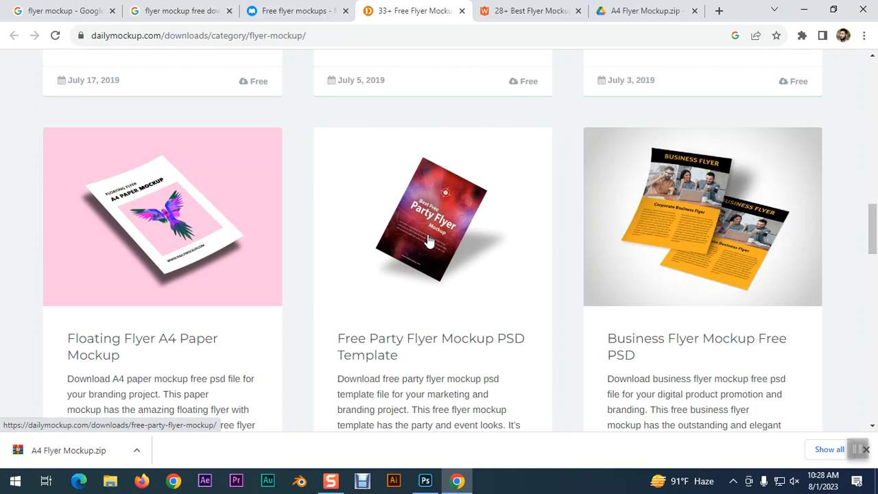
Step: Search Google Images for "Table" in a new browser tab
click(718, 11)
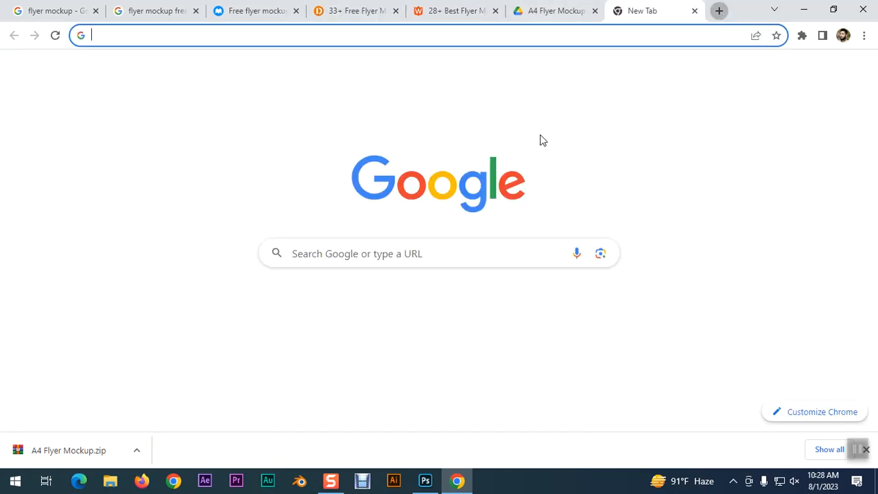
click(386, 241)
text(Table)
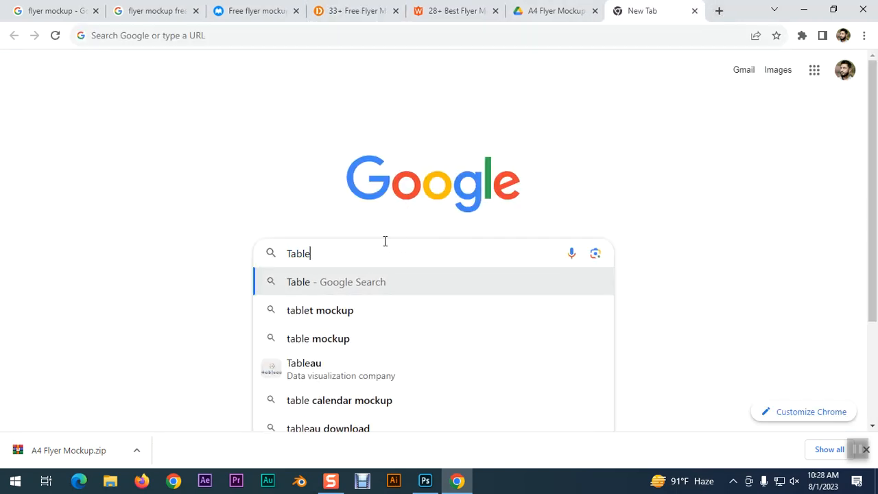
key(Return)
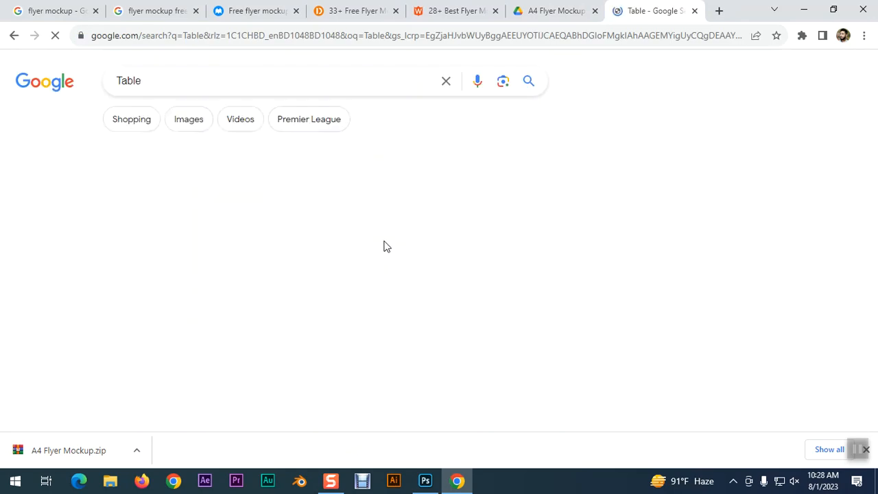
click(194, 121)
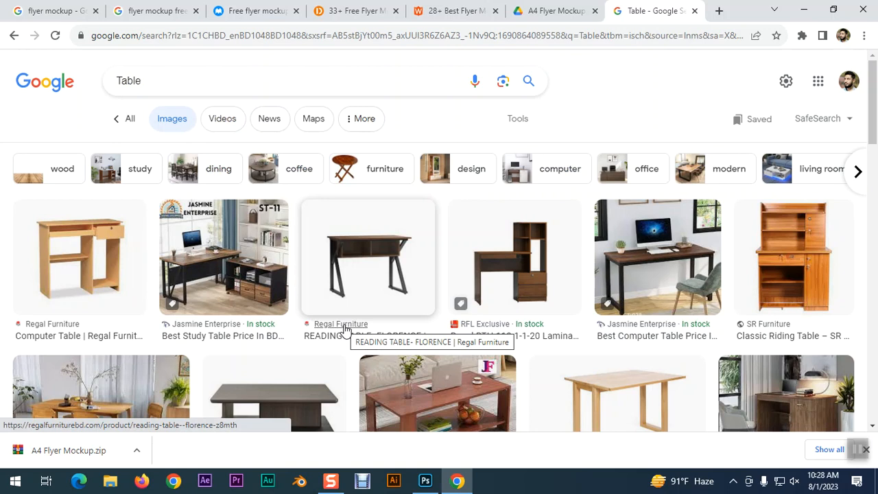
Step: Find a photo of a man at a wooden table and place it in Untitled-1, enlarged to about 1185% to fill the canvas
scroll(638, 285, down, 3)
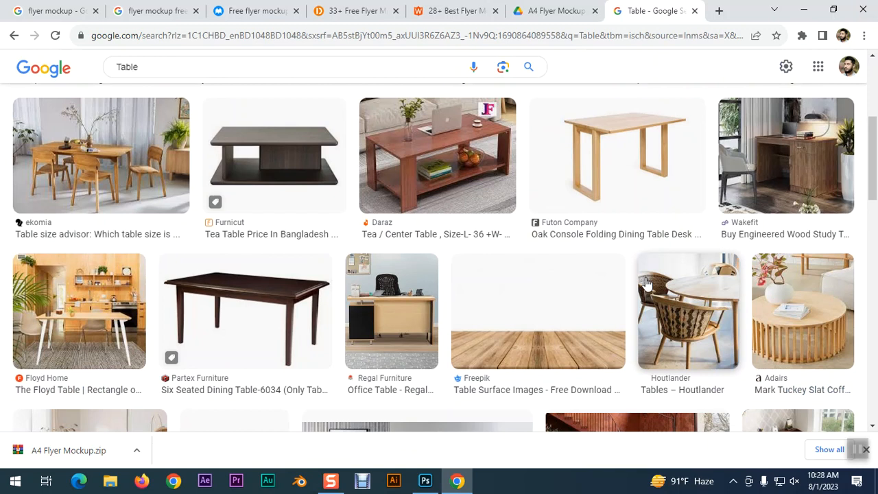
scroll(646, 283, down, 1)
scroll(646, 282, down, 5)
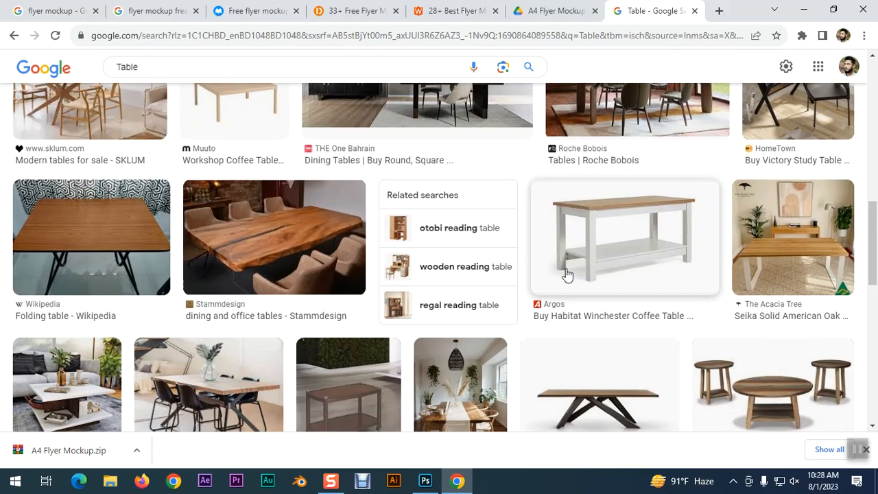
scroll(568, 274, down, 2)
scroll(567, 275, down, 4)
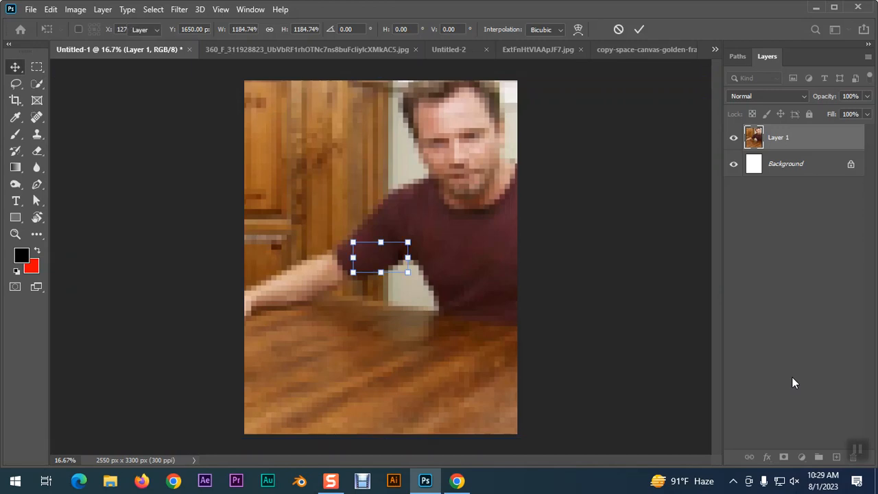
key(Return)
click(773, 336)
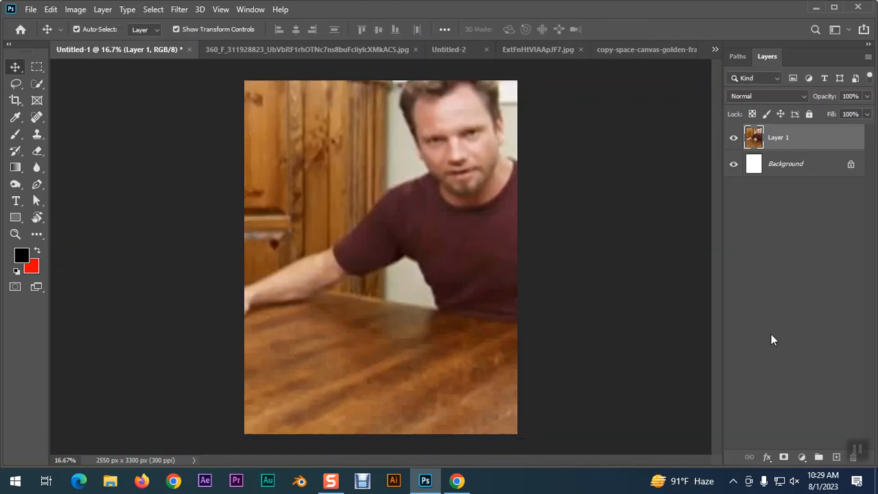
Step: Draw a black rectangle about 756 x 936 px over the tabletop
click(15, 217)
drag(320, 304, 402, 404)
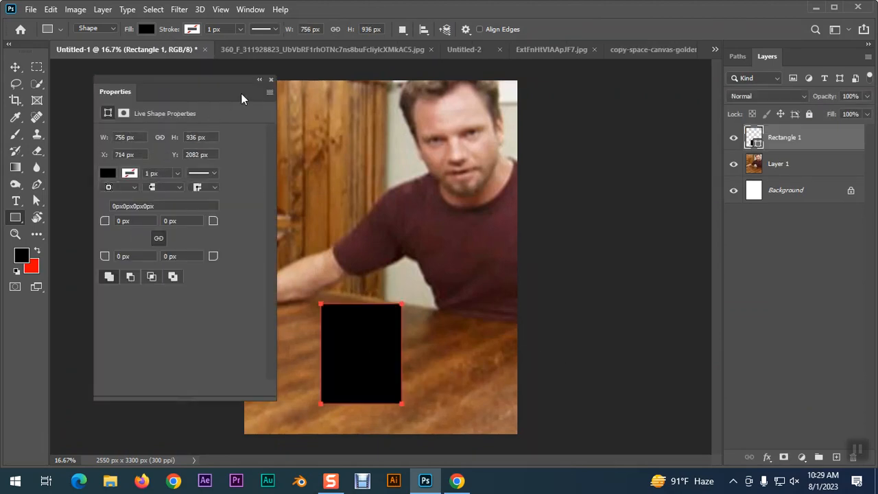
click(272, 80)
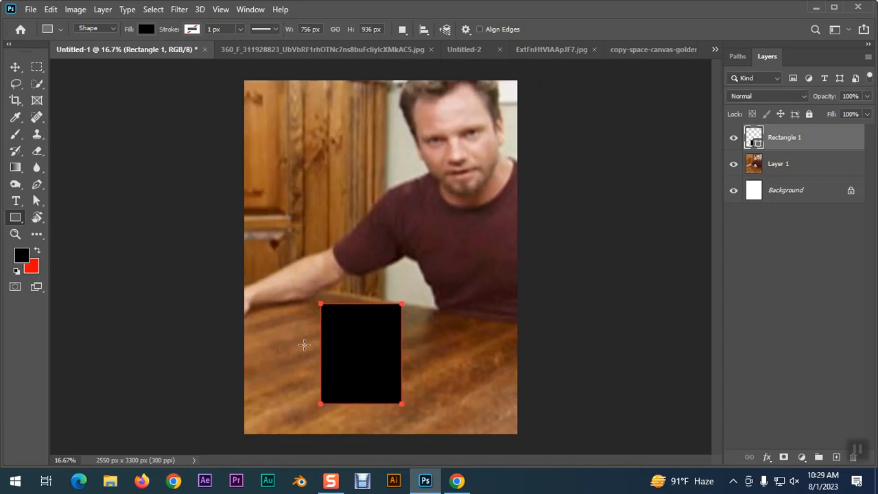
Step: Stretch the black rectangle slightly downward to about 966 px tall and convert it to a smart object
click(15, 67)
drag(363, 403, 362, 407)
key(Return)
right_click(774, 139)
click(655, 178)
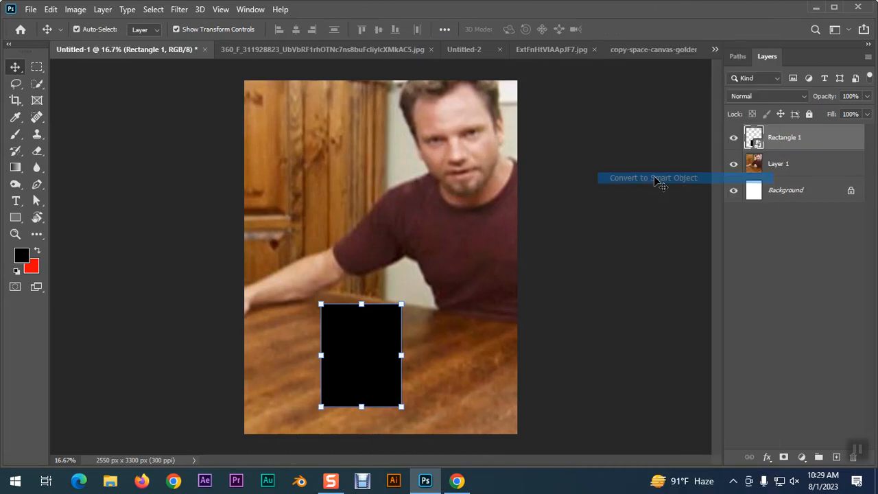
key(ctrl)
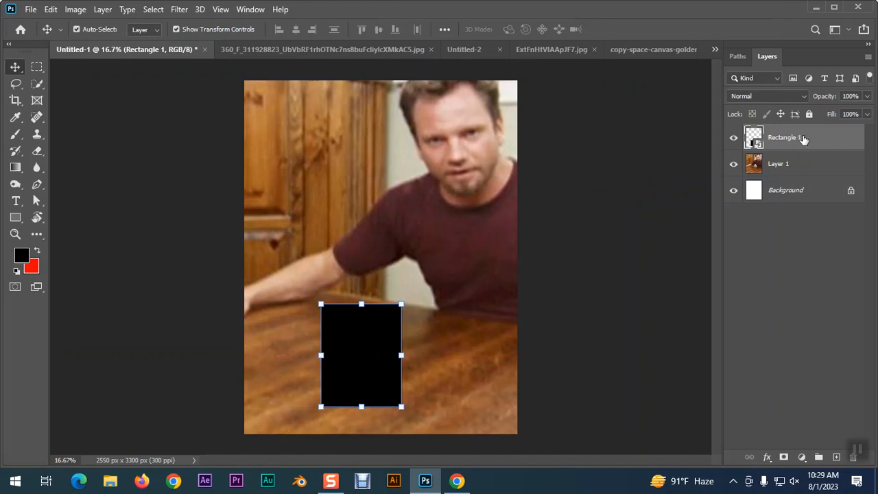
Step: Distort the rectangle smart object by shifting its far edge down and right and its near edge up and left along the tabletop
click(48, 10)
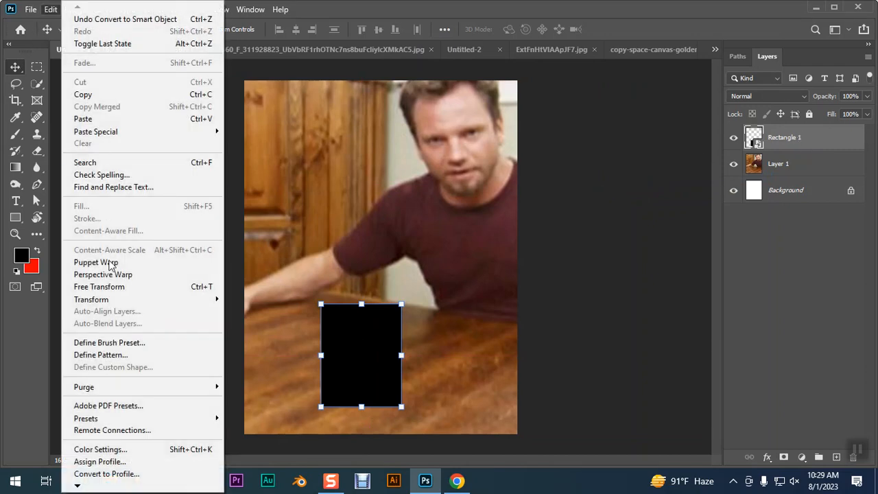
mouse_move(106, 309)
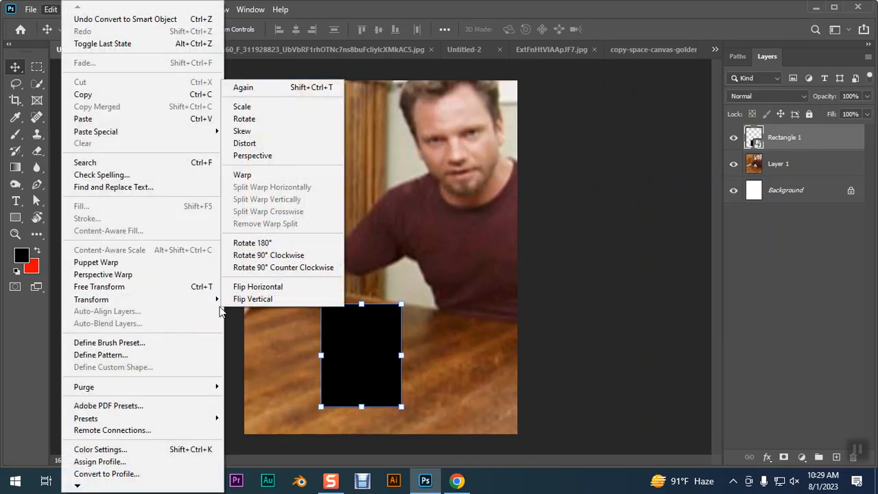
click(266, 146)
drag(362, 304, 420, 328)
drag(359, 410, 304, 391)
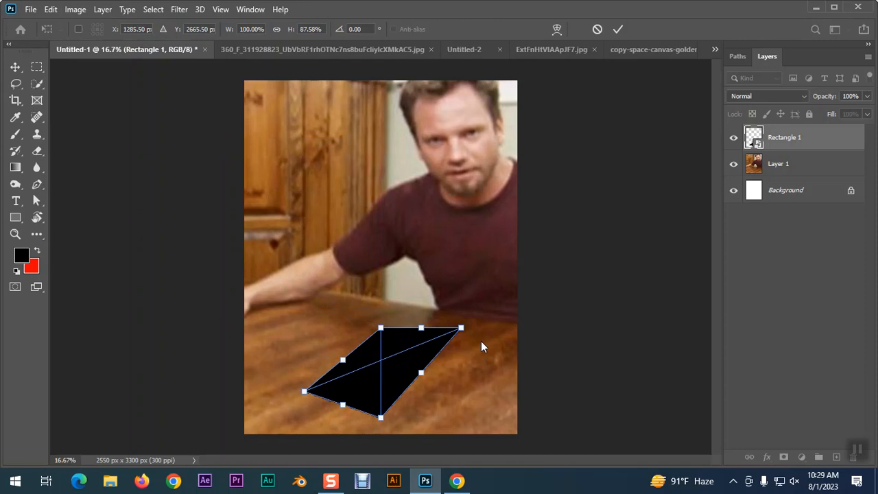
Step: Fine-tune the far and near corners of the distorted rectangle to match the table's perspective, and apply the transform
drag(464, 333, 464, 352)
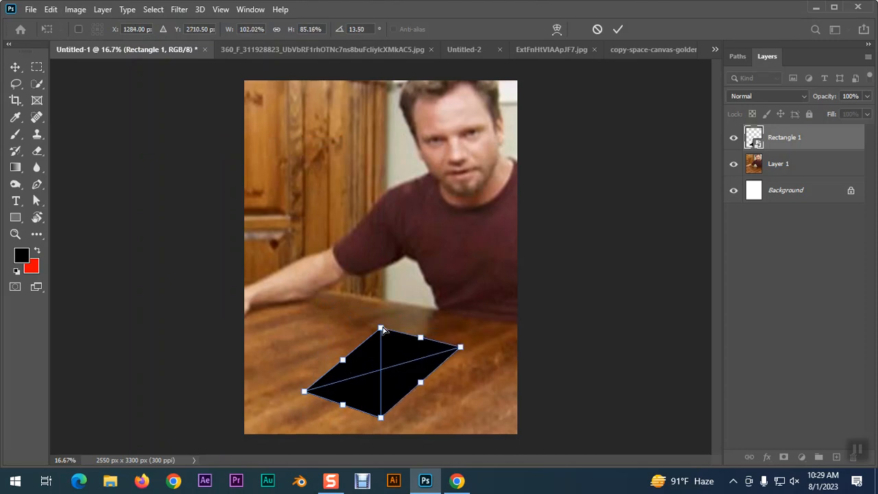
drag(382, 328, 387, 332)
drag(461, 349, 459, 353)
drag(390, 419, 390, 425)
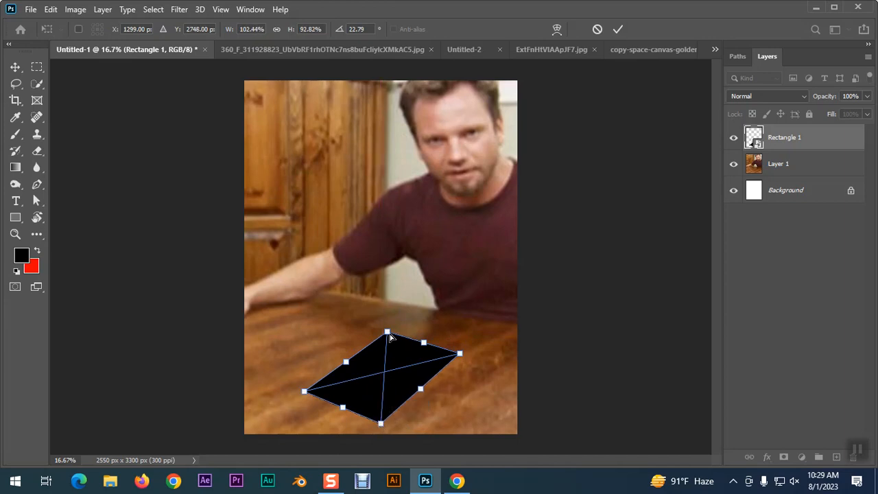
drag(389, 337, 391, 342)
drag(459, 354, 458, 358)
key(Return)
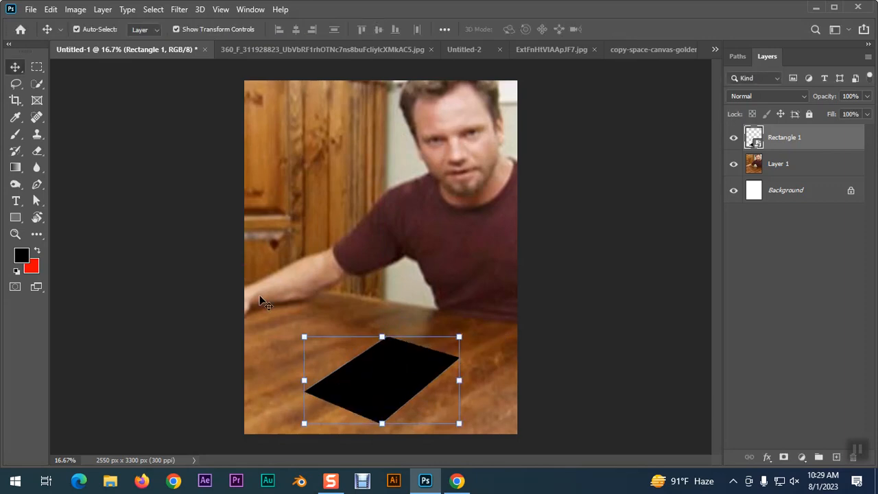
Step: Open the Rectangle 1 smart object's contents, paste the copied table photo and undo the paste
double_click(755, 142)
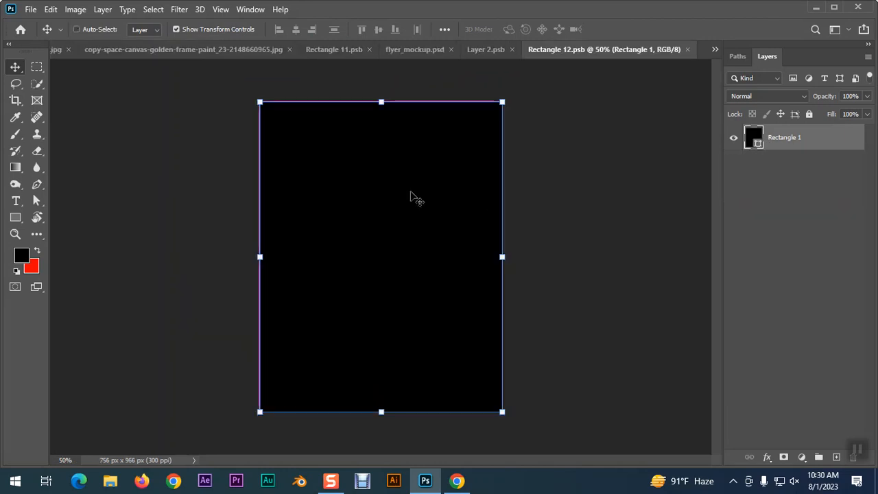
key(ctrl+v)
key(ctrl+z)
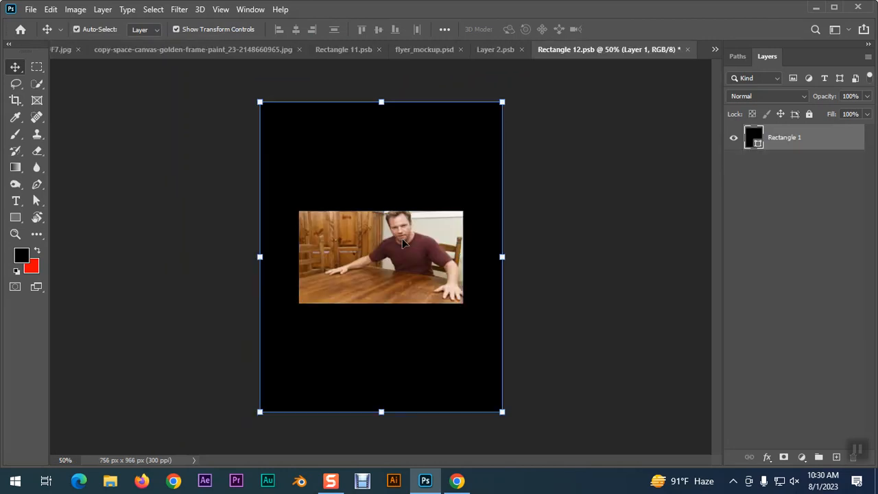
Step: In Untitled-1, marquee-select the man's head and shoulders on Layer 1 and copy the selection to a new layer
click(341, 50)
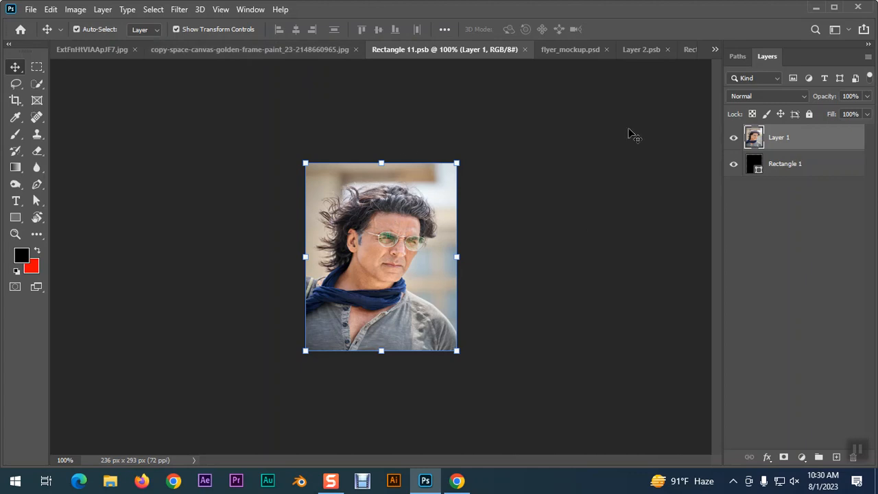
click(567, 49)
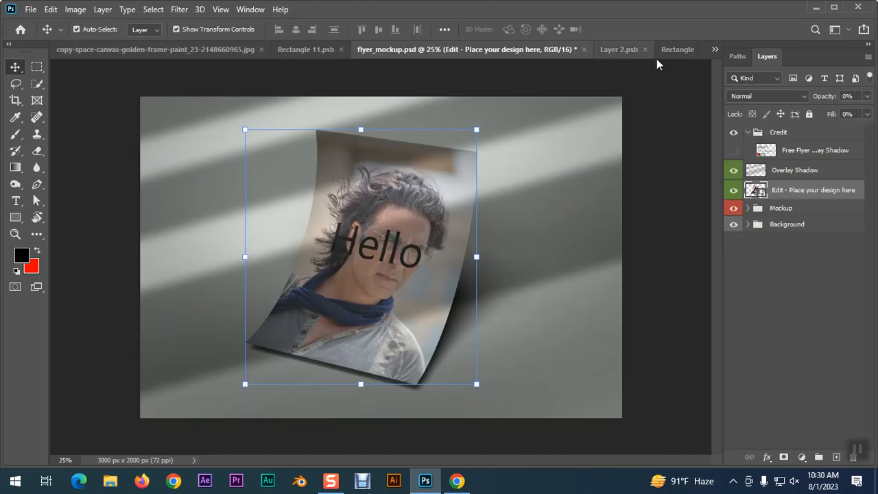
click(714, 49)
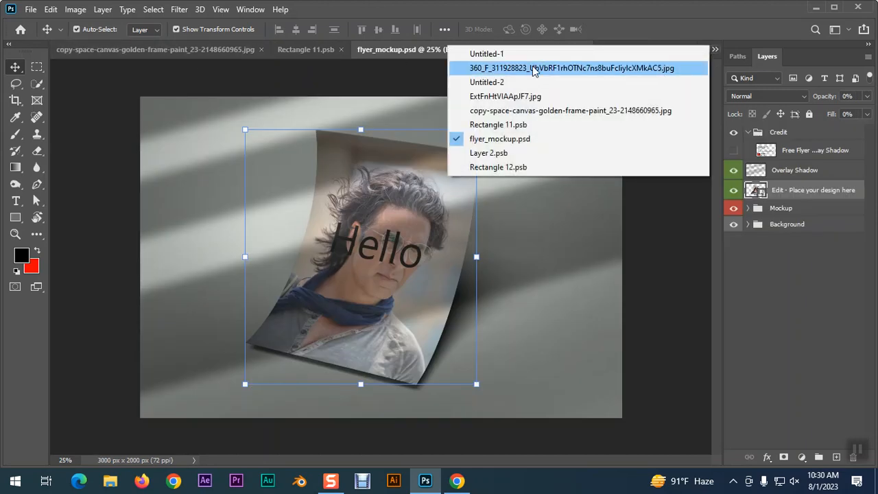
click(507, 54)
key(Return)
click(787, 163)
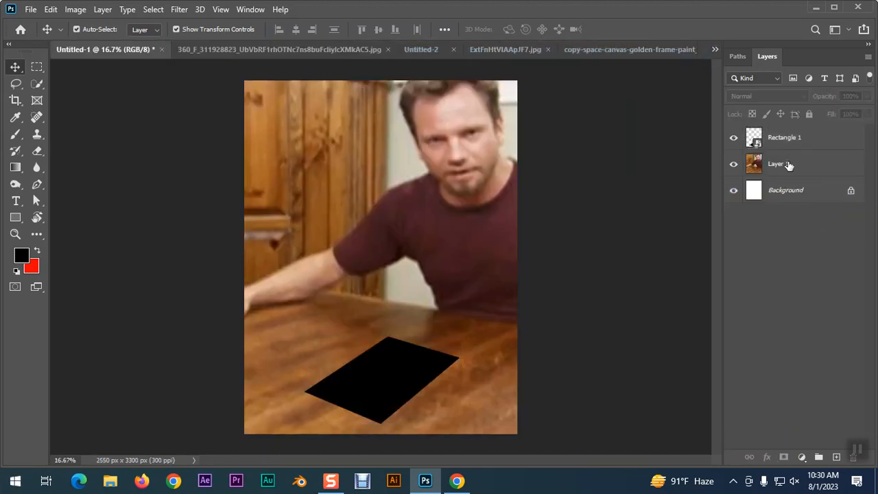
click(37, 66)
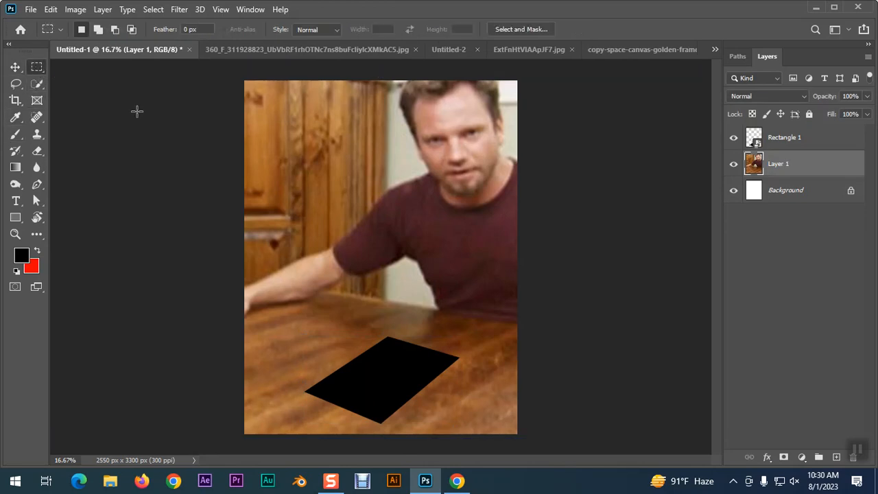
drag(393, 80, 520, 242)
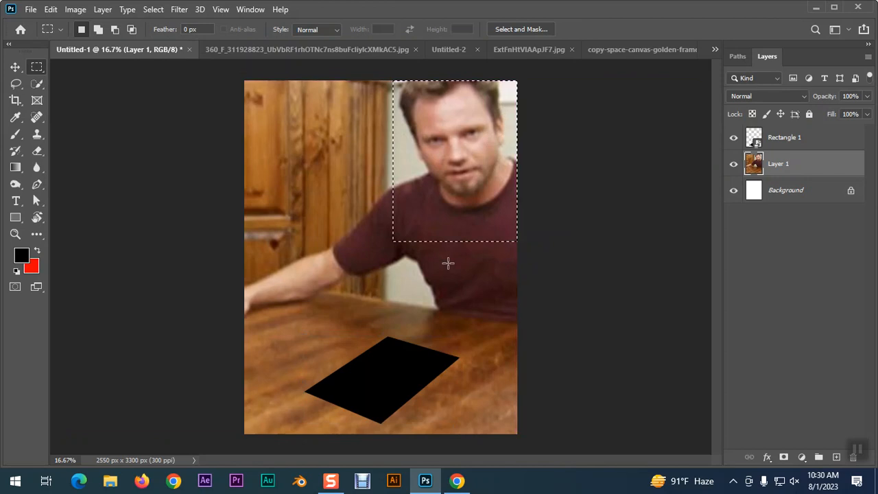
key(ctrl+j)
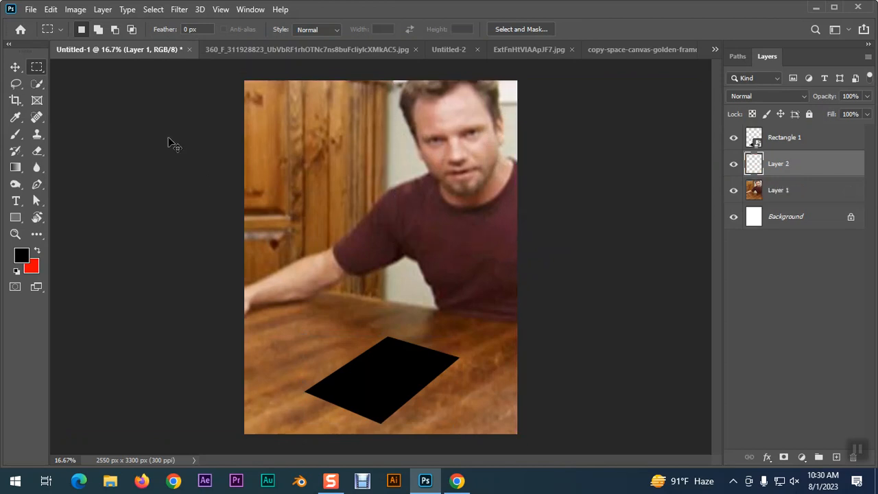
click(15, 67)
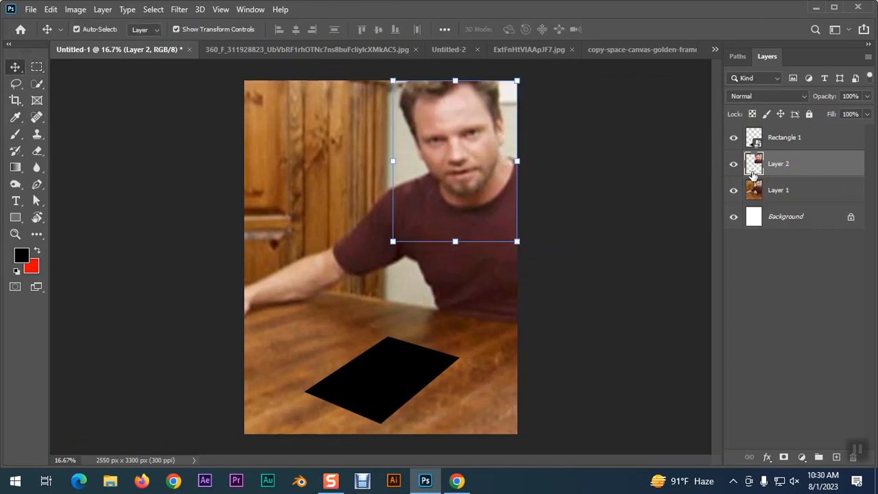
Step: Copy the Layer 2 portrait cutout and paste it into the smart object contents in Rectangle 12.psb
click(654, 240)
click(804, 167)
click(295, 50)
click(412, 48)
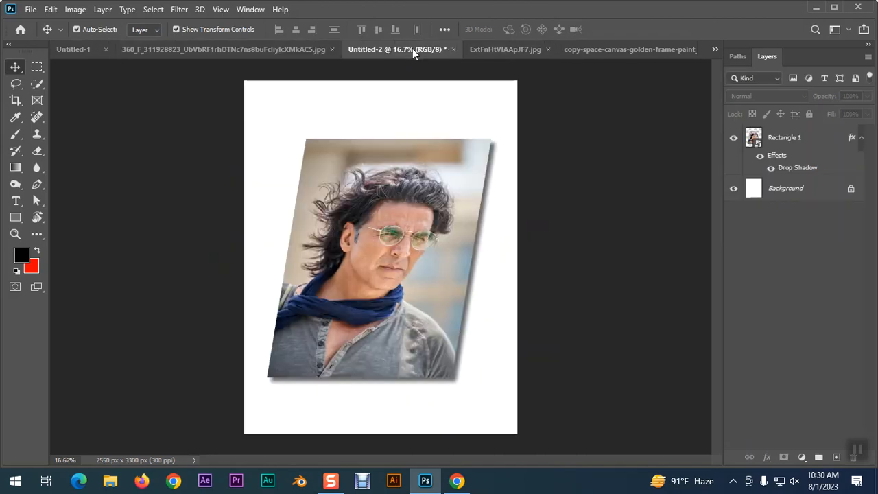
click(499, 52)
click(628, 54)
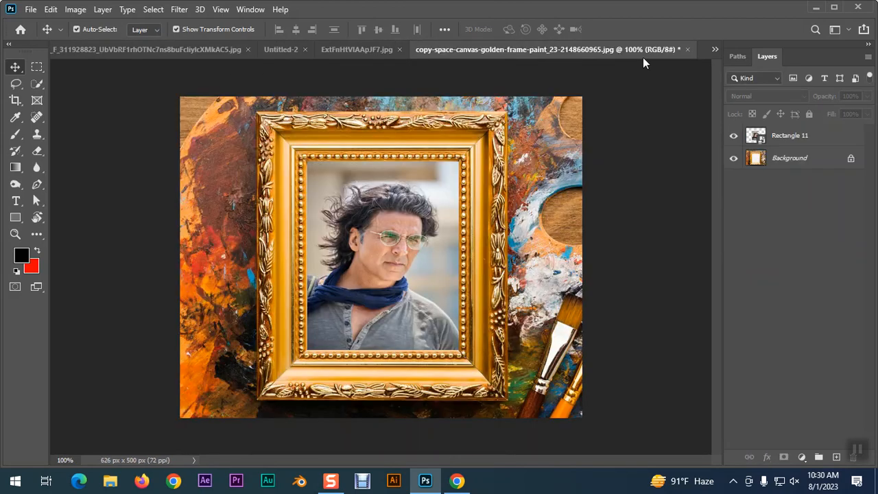
click(715, 50)
click(509, 171)
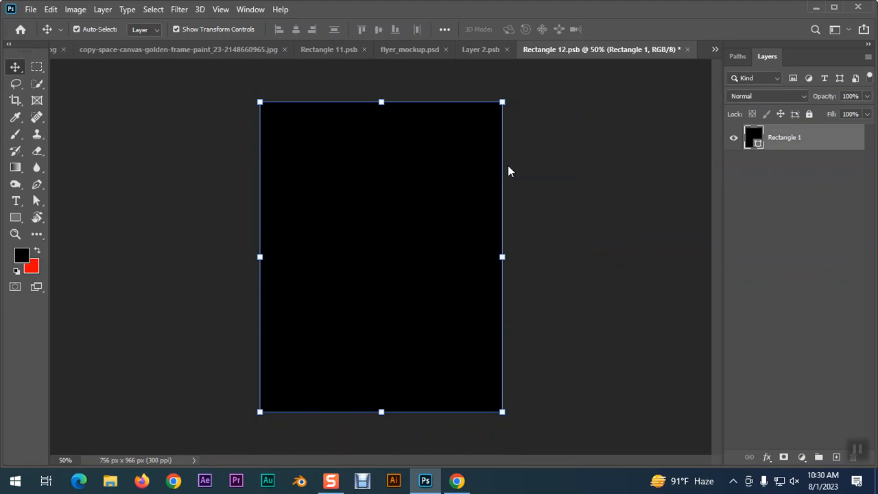
key(ctrl)
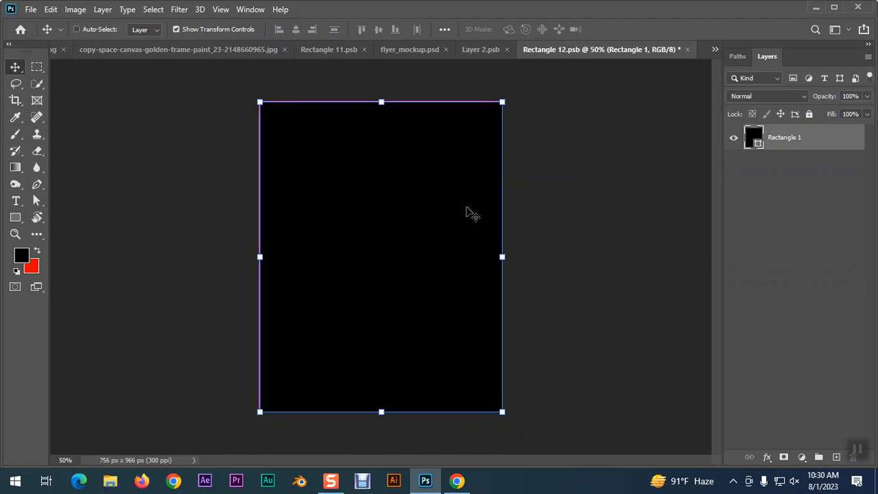
key(ctrl+v)
Step: Scale the pasted portrait to about 65% width and 64% height so it fills the canvas, and apply the transform
drag(584, 336, 507, 300)
scroll(539, 337, down, 4)
scroll(544, 338, down, 1)
drag(386, 380, 382, 317)
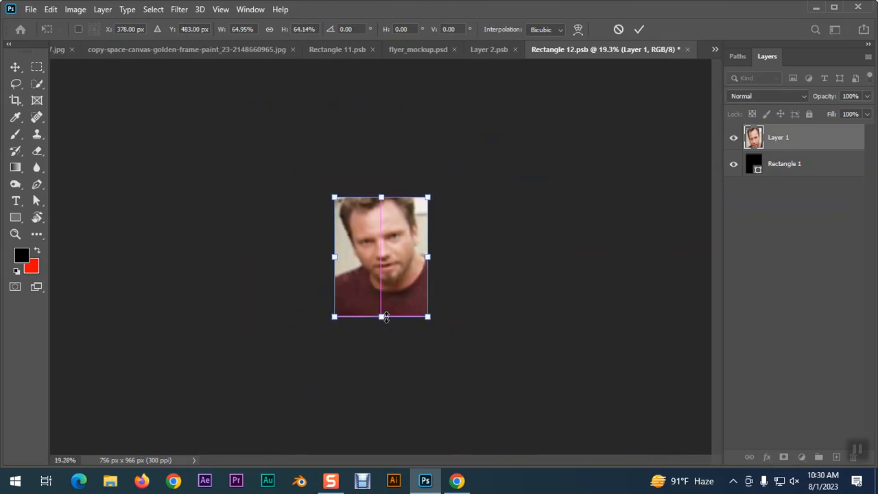
key(Return)
Step: Save the Rectangle 12.psb contents and return to Untitled-1 to check the flyer on the tabletop
key(ctrl+s)
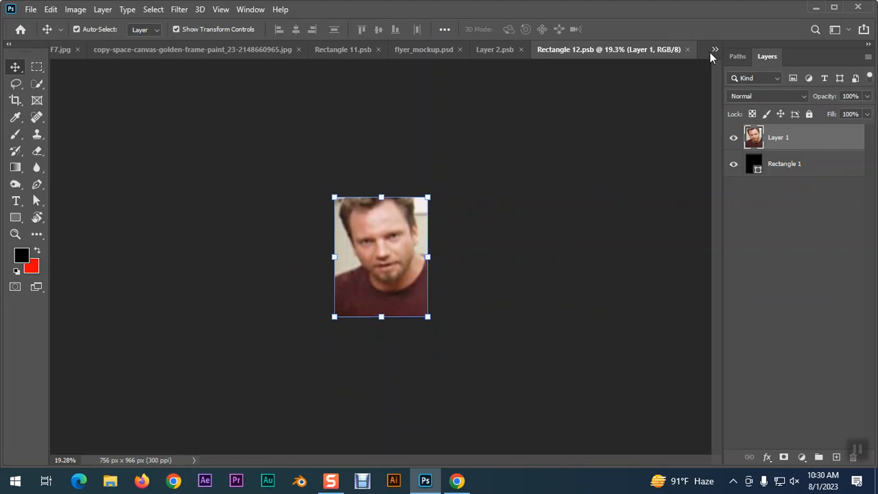
click(715, 50)
click(494, 50)
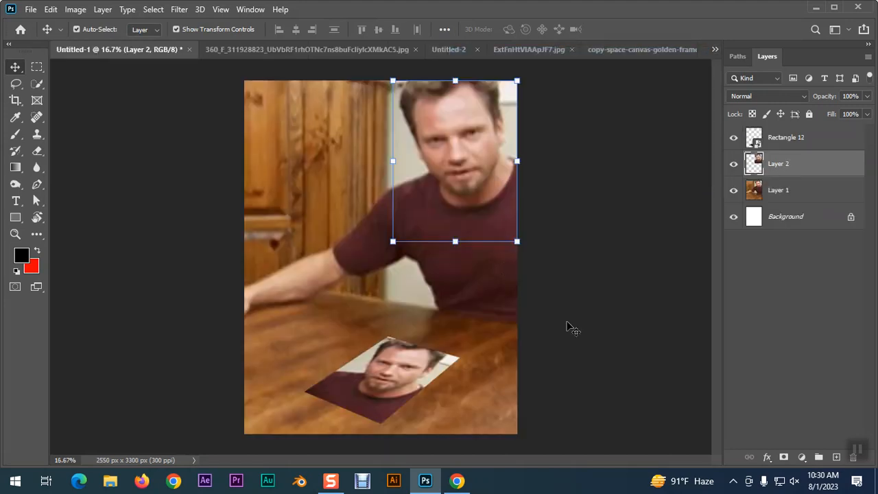
click(567, 323)
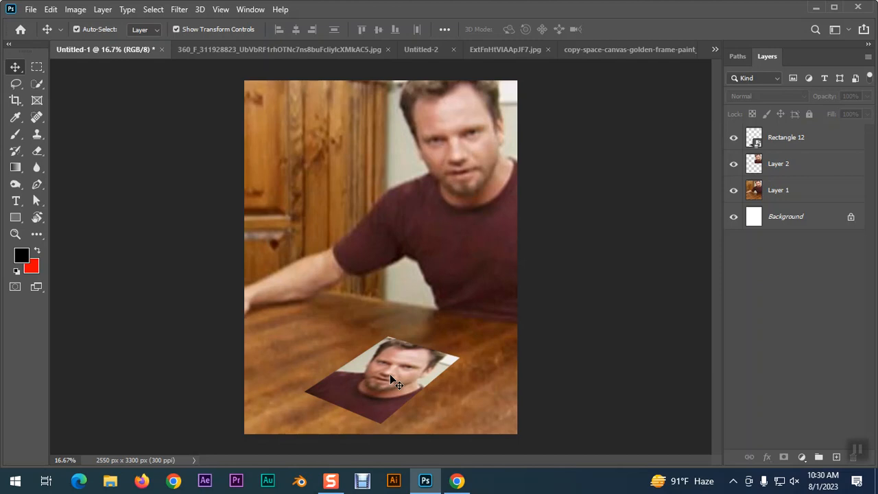
Step: Rotate the portrait layer in Rectangle 12.psb by 180° and save the smart object contents
click(719, 48)
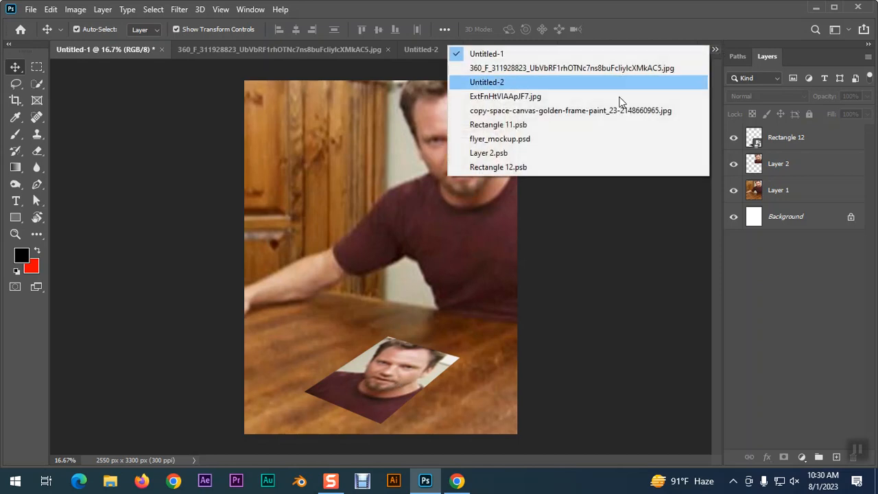
click(521, 170)
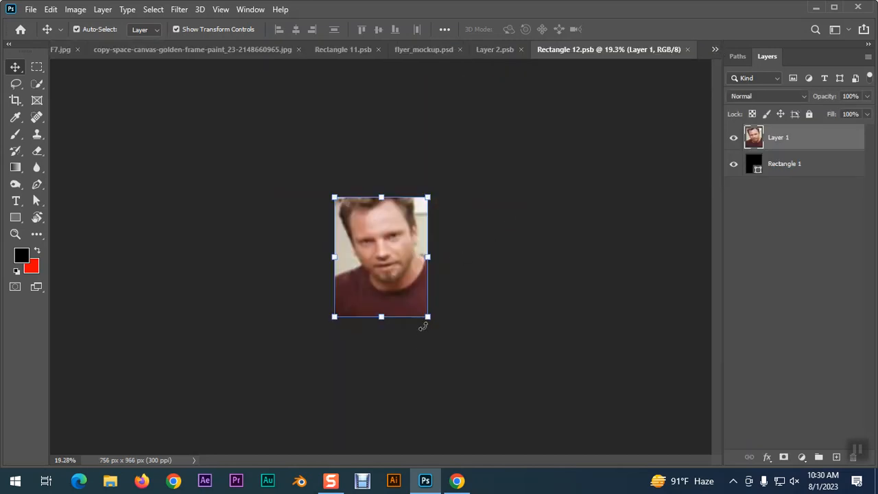
click(52, 11)
mouse_move(145, 302)
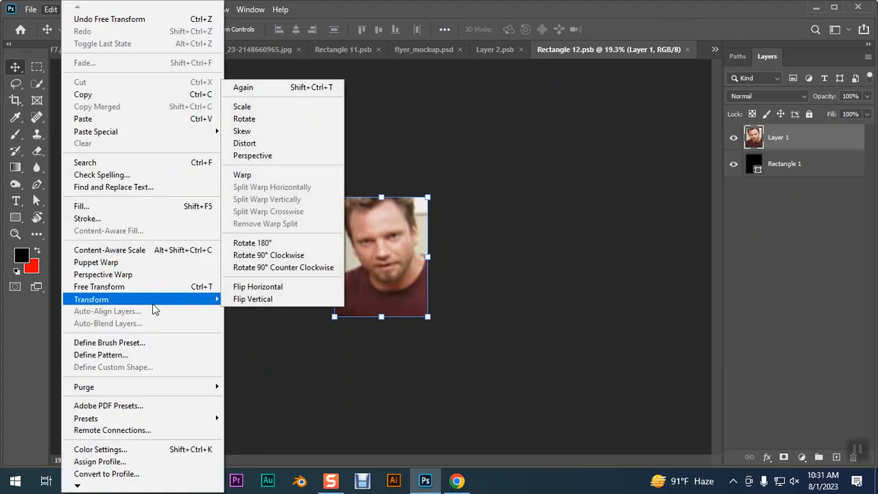
click(259, 244)
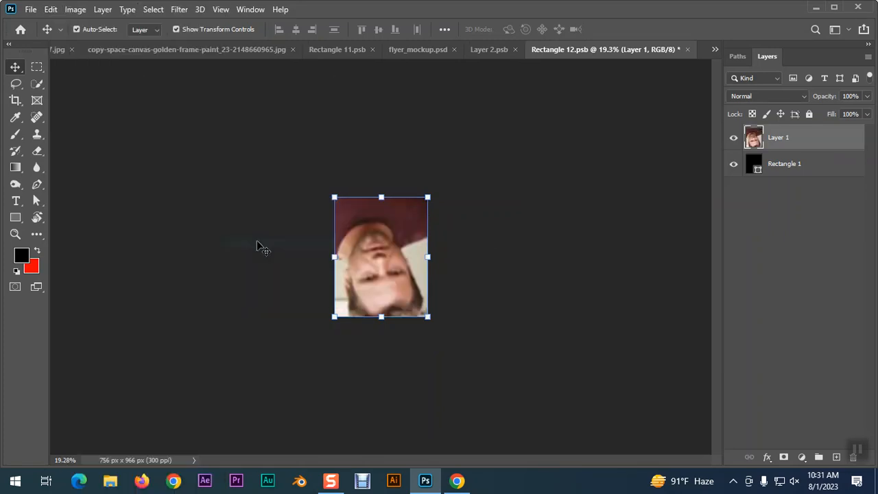
key(ctrl+s)
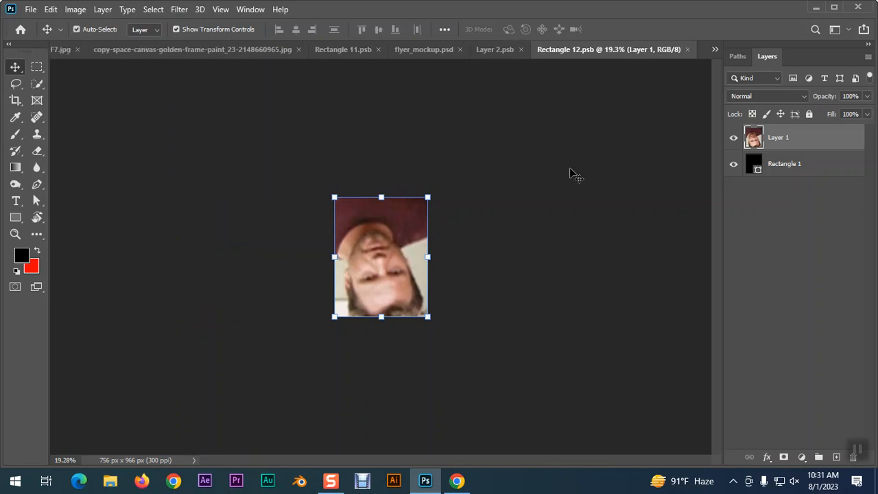
Step: In Untitled-1, add a drop shadow to the Rectangle 12 smart object with the distance reduced to 8 px
click(716, 48)
click(497, 67)
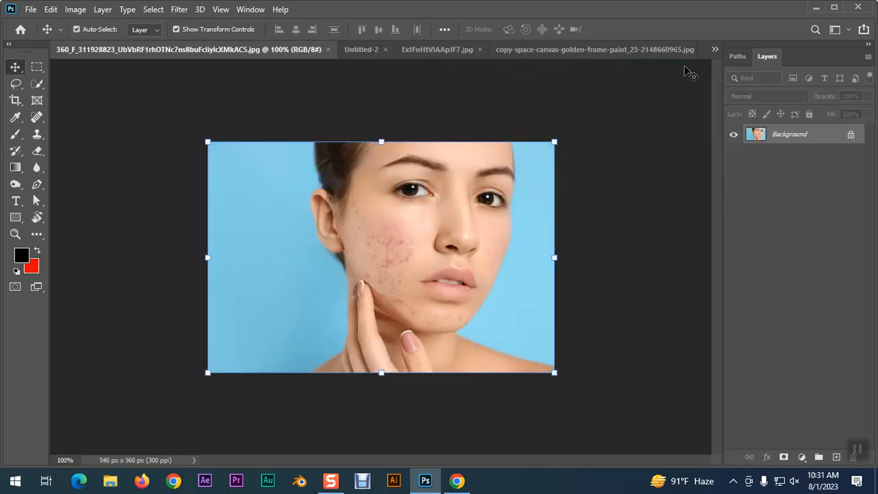
click(715, 49)
click(511, 53)
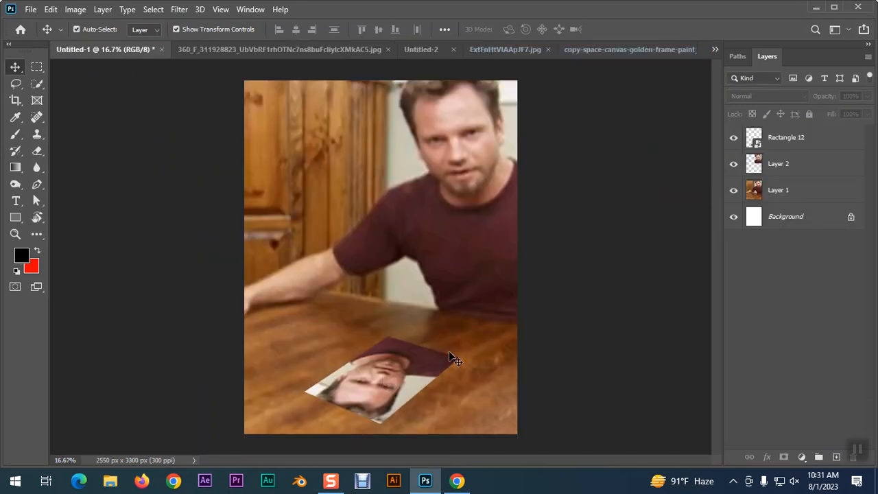
click(773, 140)
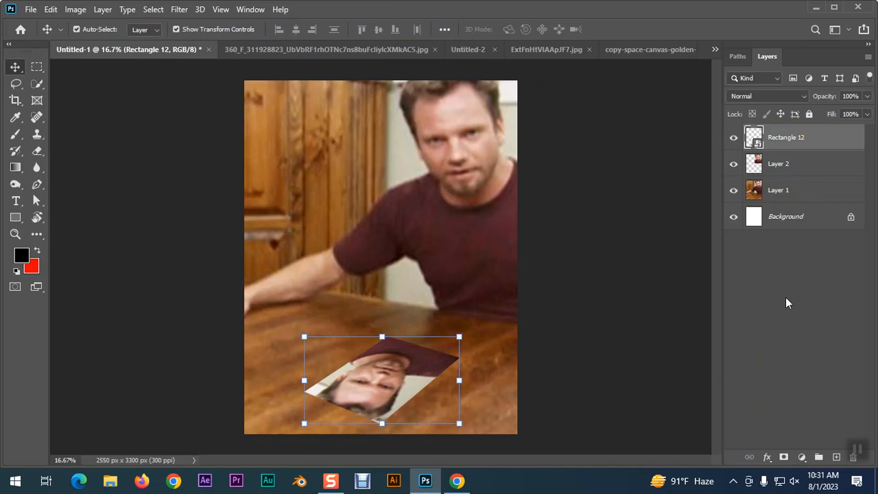
click(767, 457)
click(782, 449)
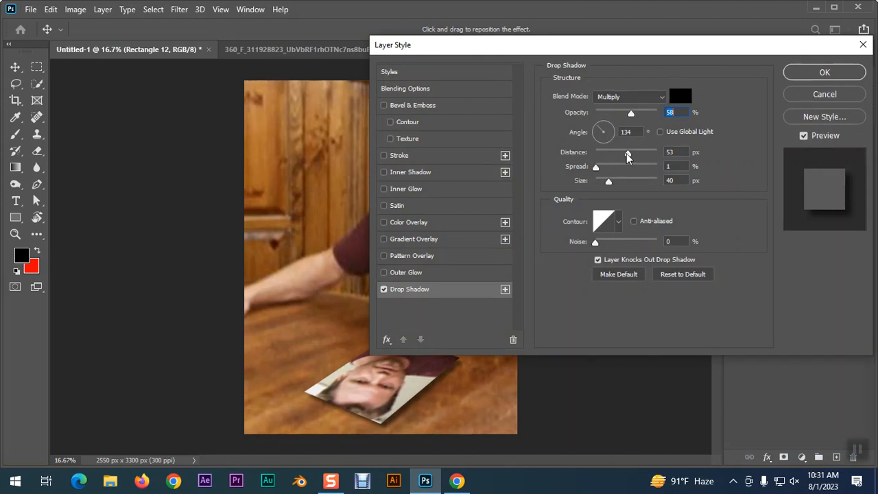
drag(628, 153, 602, 159)
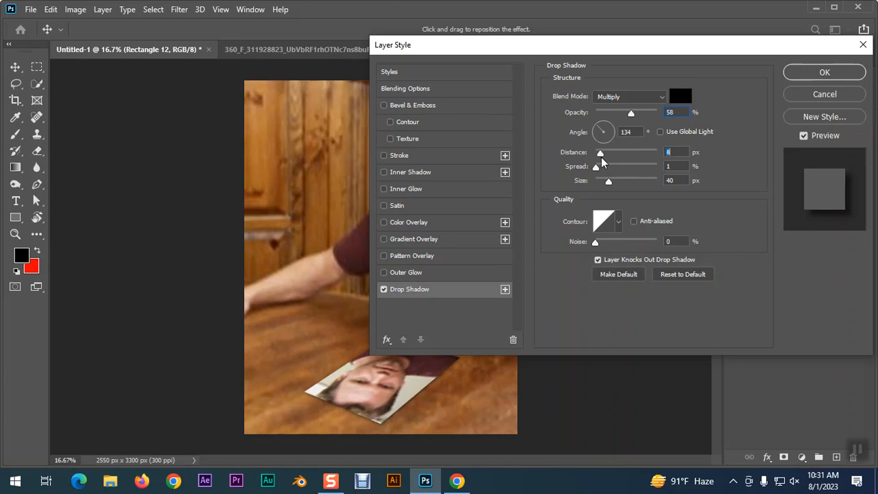
click(823, 74)
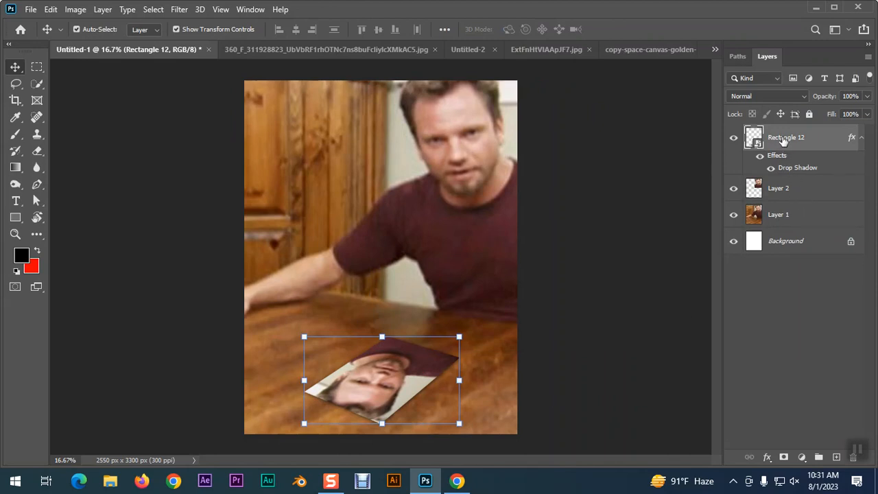
Step: Duplicate the Rectangle 12 smart object twice and rotate the uppermost copy slightly counterclockwise
key(ctrl+j)
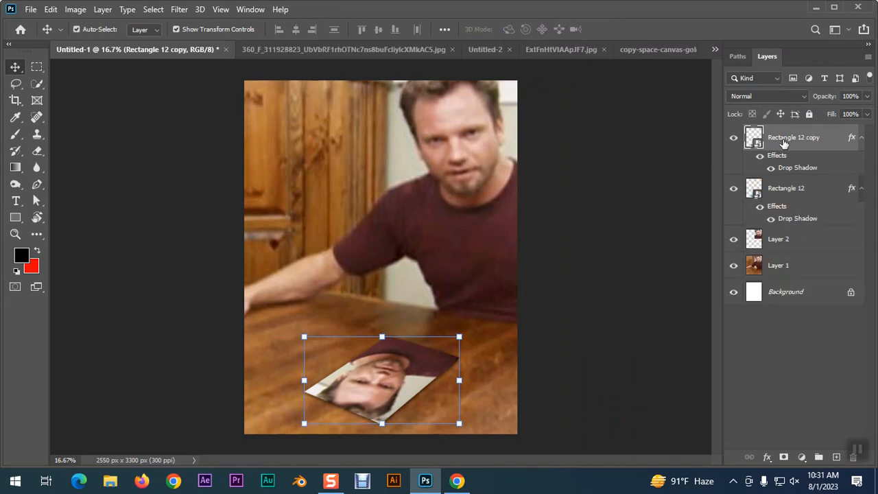
key(ctrl+j)
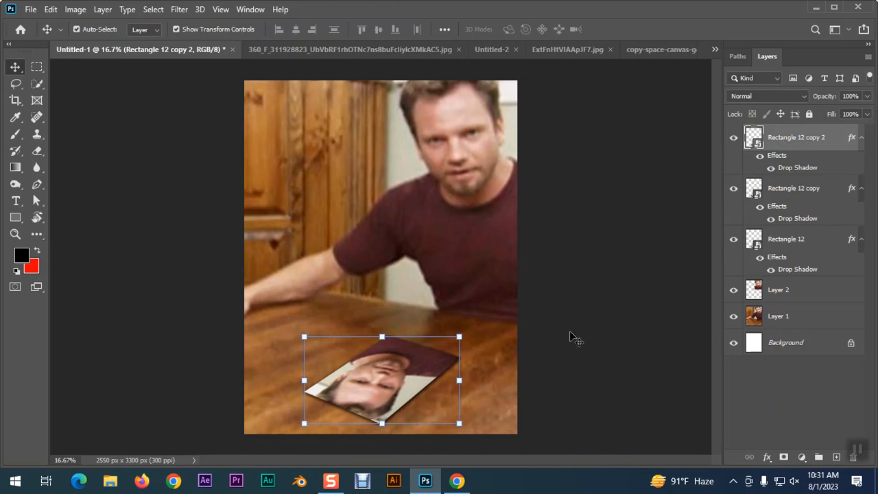
key(ctrl+plus)
scroll(457, 227, down, 1)
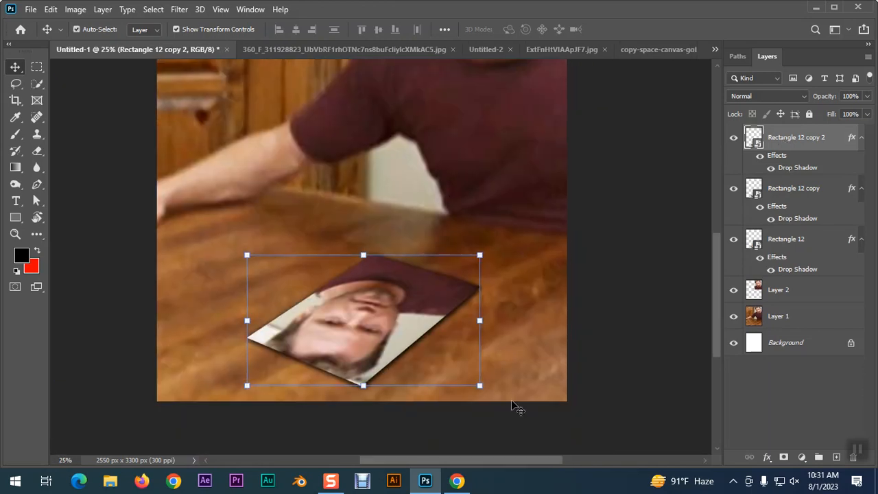
key(ctrl+t)
drag(492, 393, 540, 354)
key(Return)
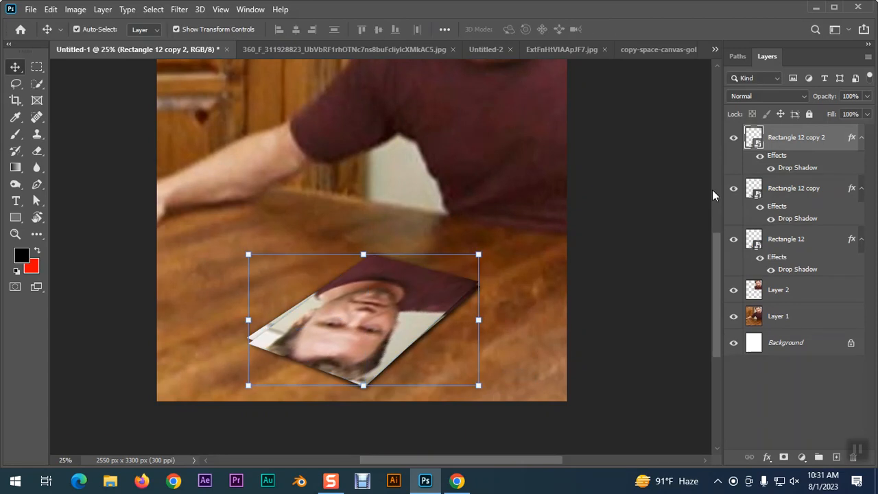
Step: Rotate the Rectangle 12 copy layer slightly further counterclockwise to fan out the flyer stack, and deselect it
click(792, 192)
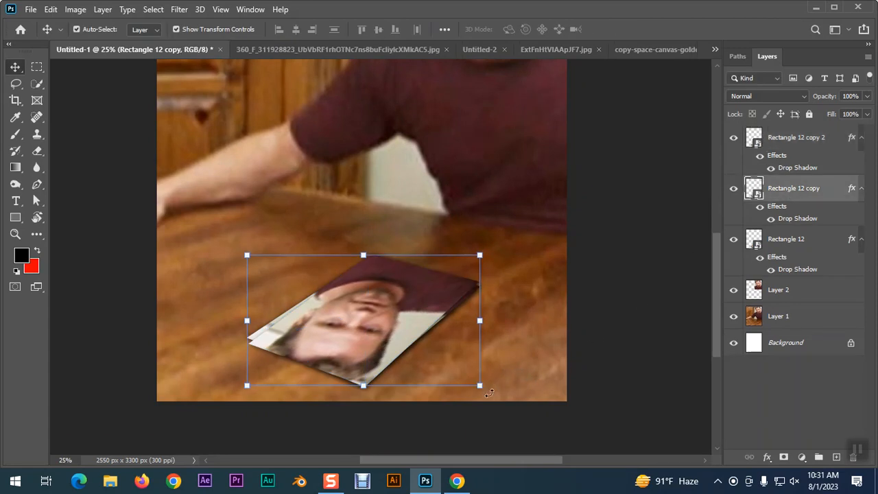
drag(489, 393, 510, 386)
key(Return)
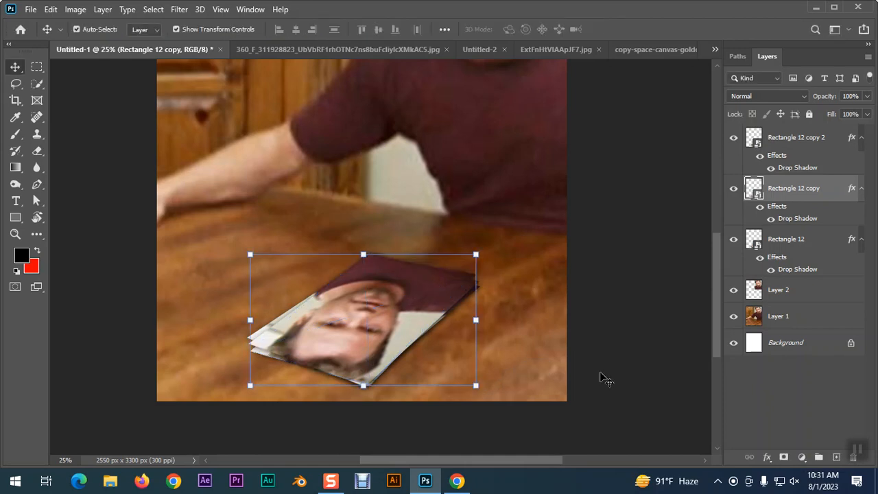
click(652, 351)
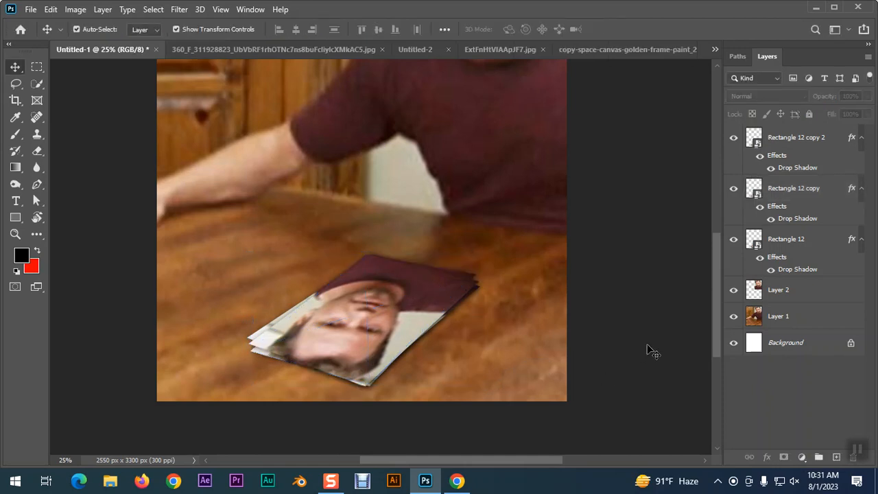